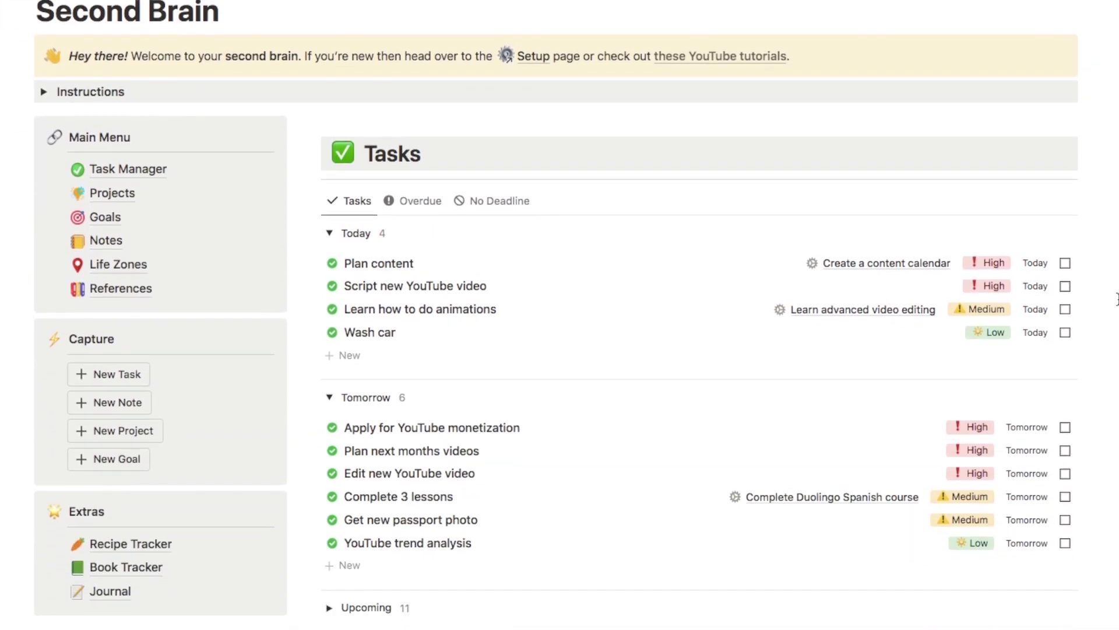
Scroll down the dashboard and open the Complete yoga teacher certification project.
scroll(1116, 298, down, 5)
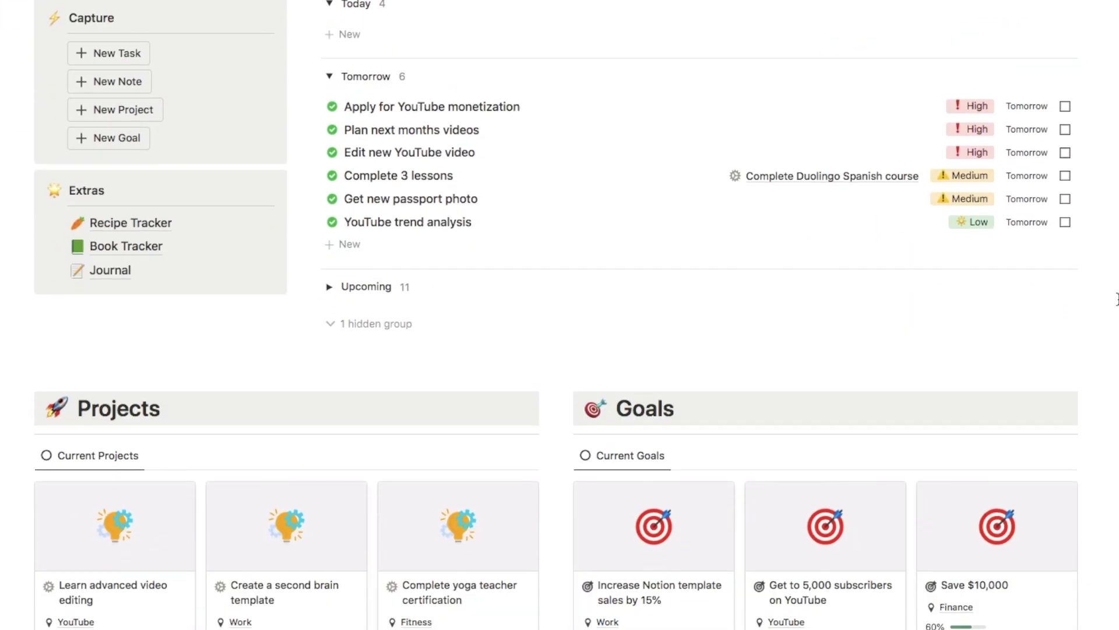
scroll(1116, 299, down, 6)
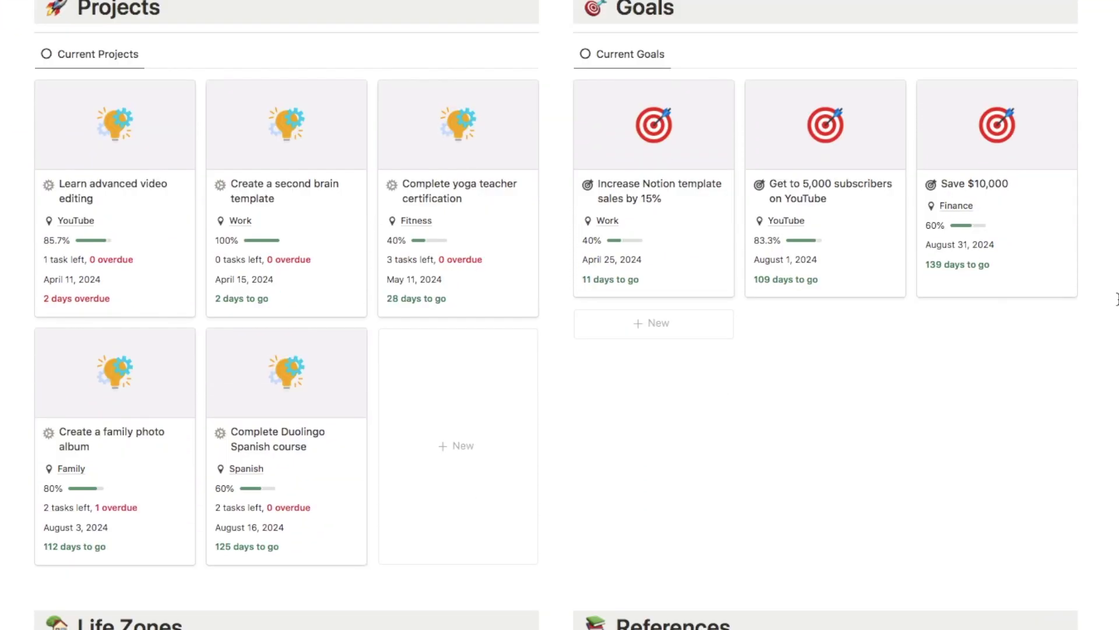
scroll(1116, 298, down, 5)
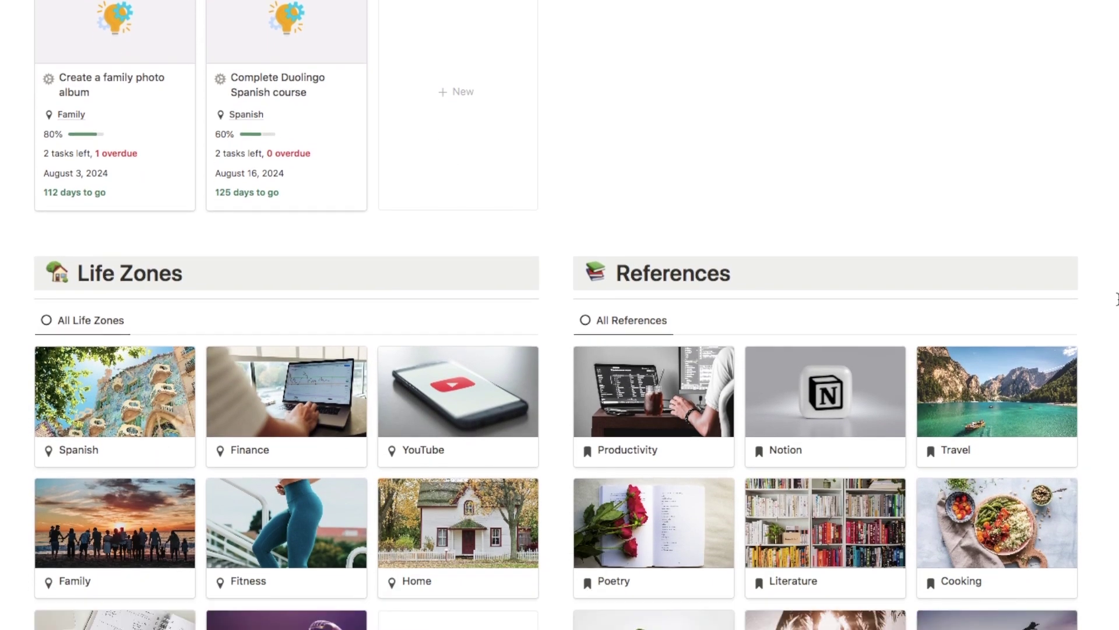
scroll(1117, 298, down, 2)
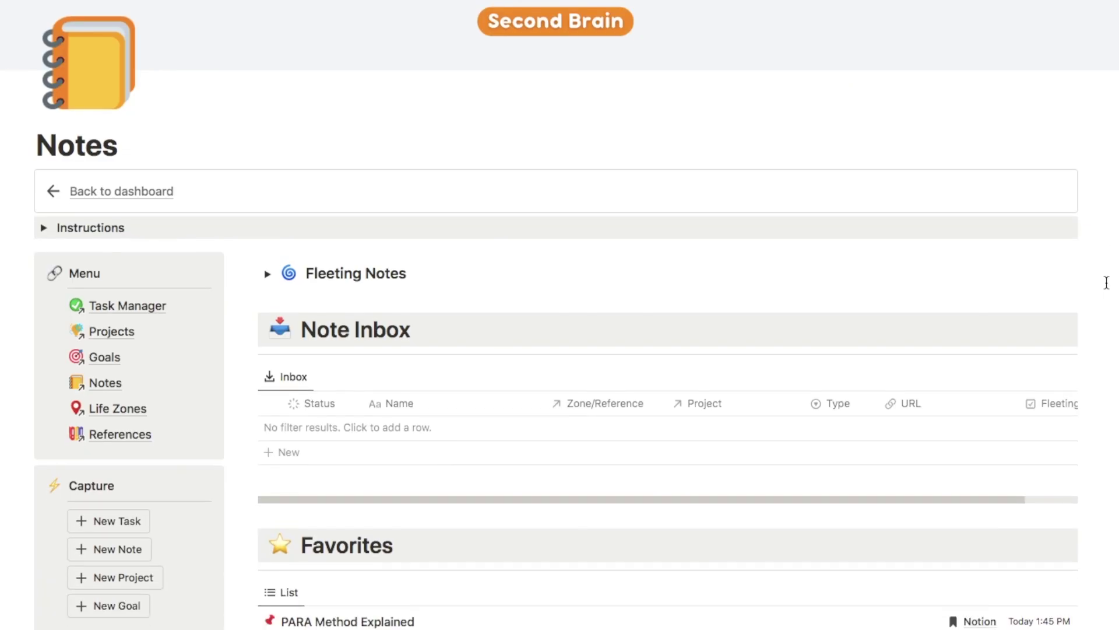
scroll(1107, 283, down, 4)
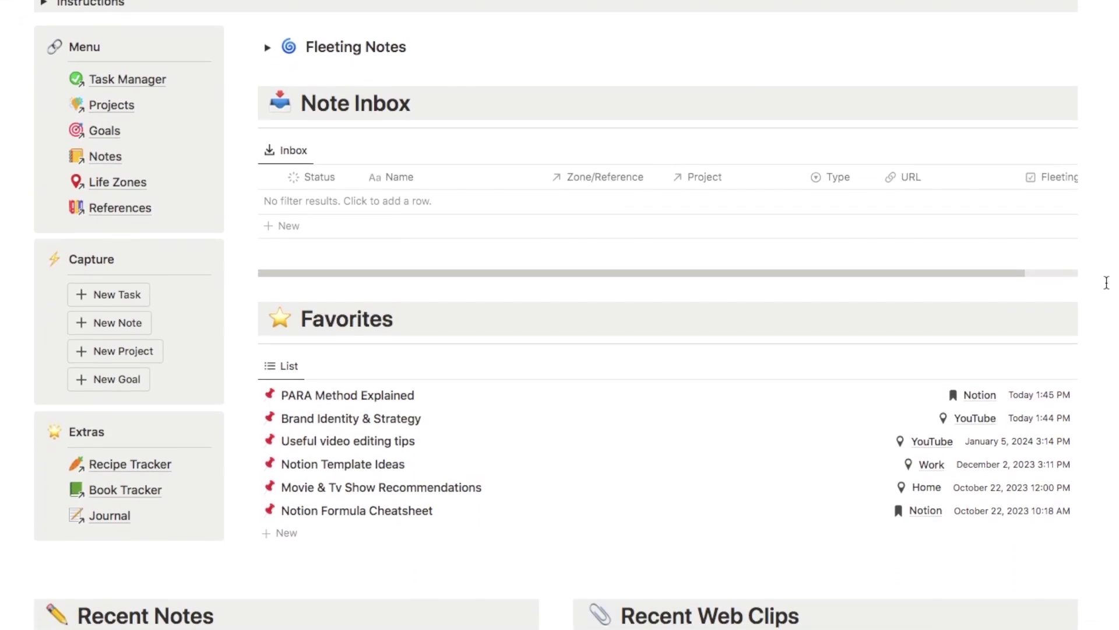
scroll(1106, 283, down, 5)
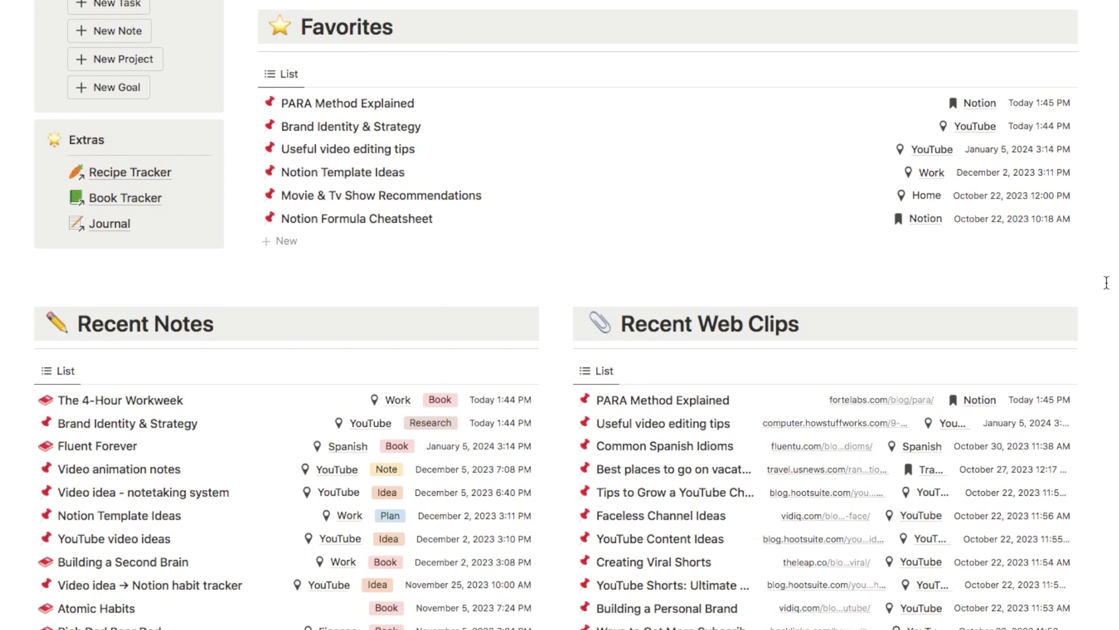
scroll(1107, 283, down, 5)
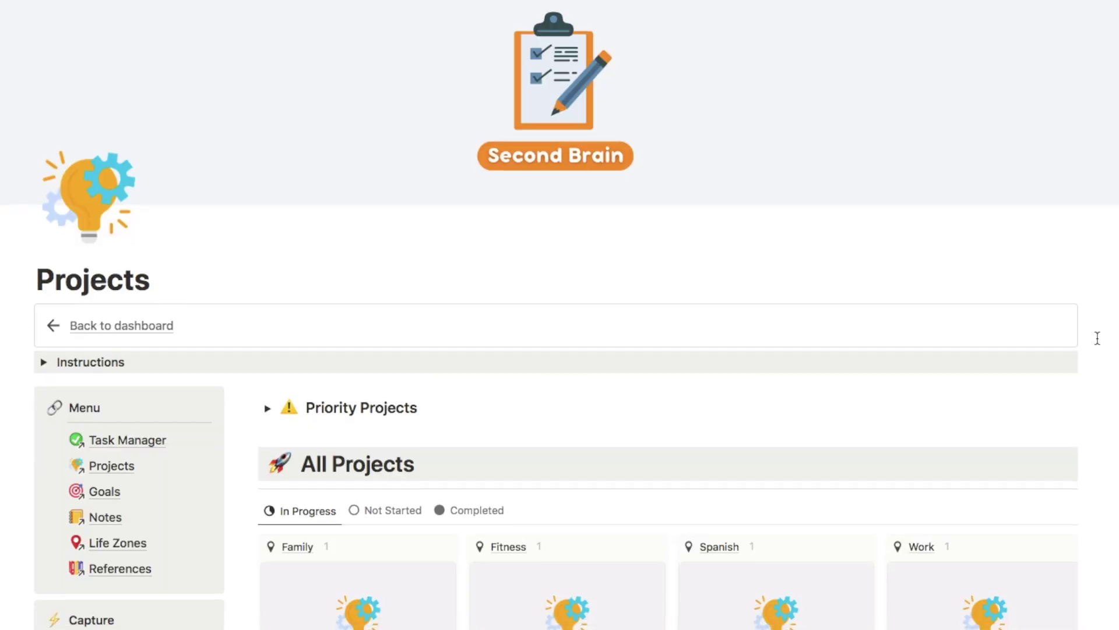
Tick the Sit exam task as done in that project.
scroll(769, 443, down, 5)
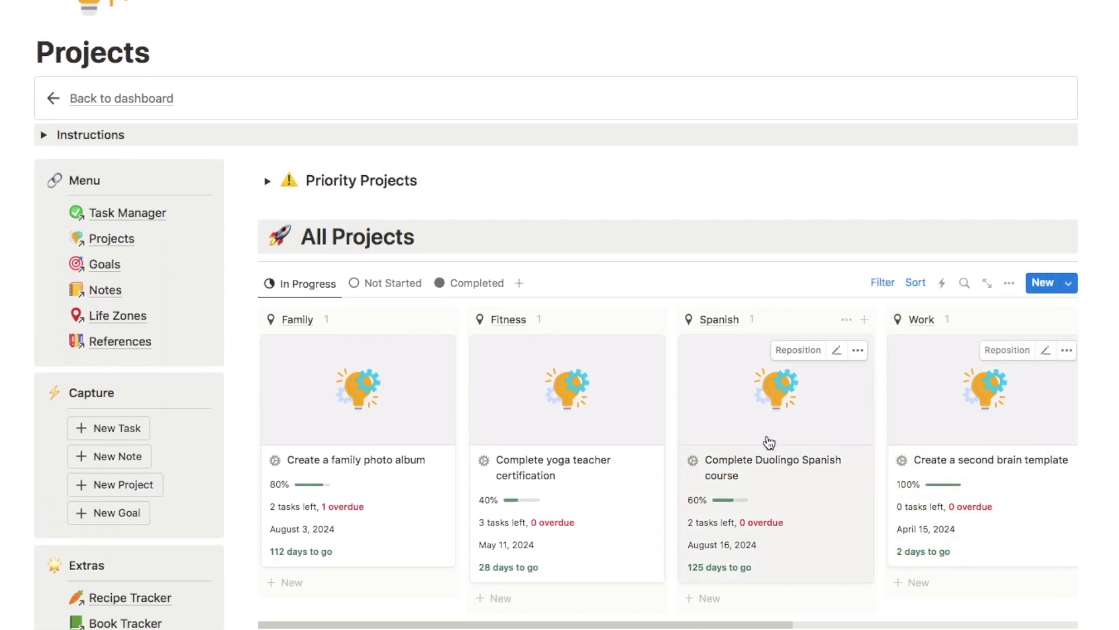
click(607, 539)
scroll(1112, 325, down, 10)
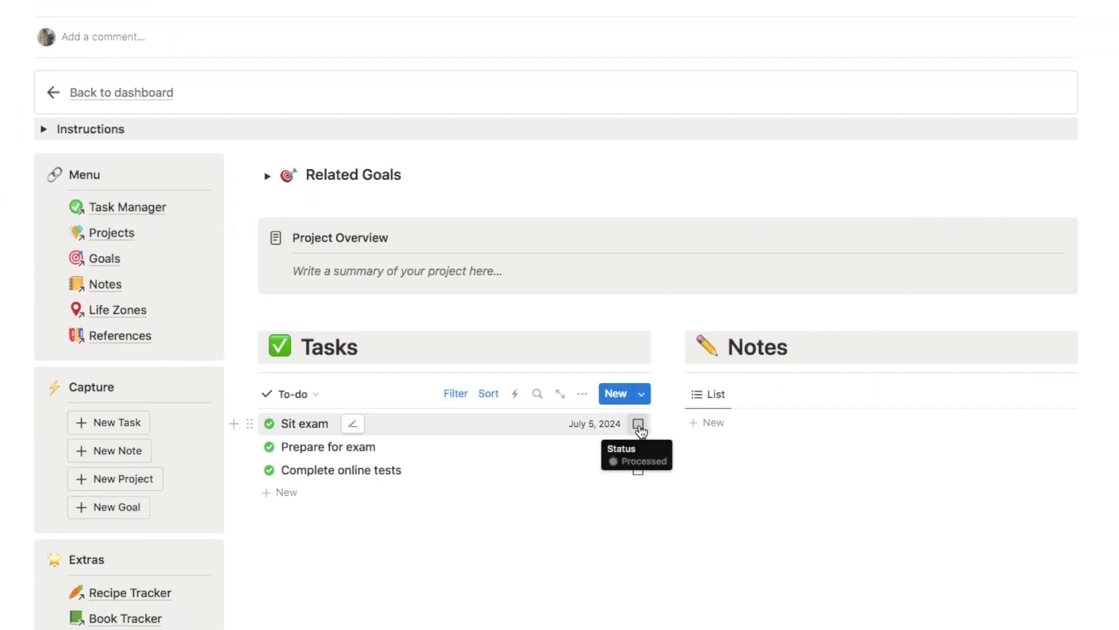
click(638, 423)
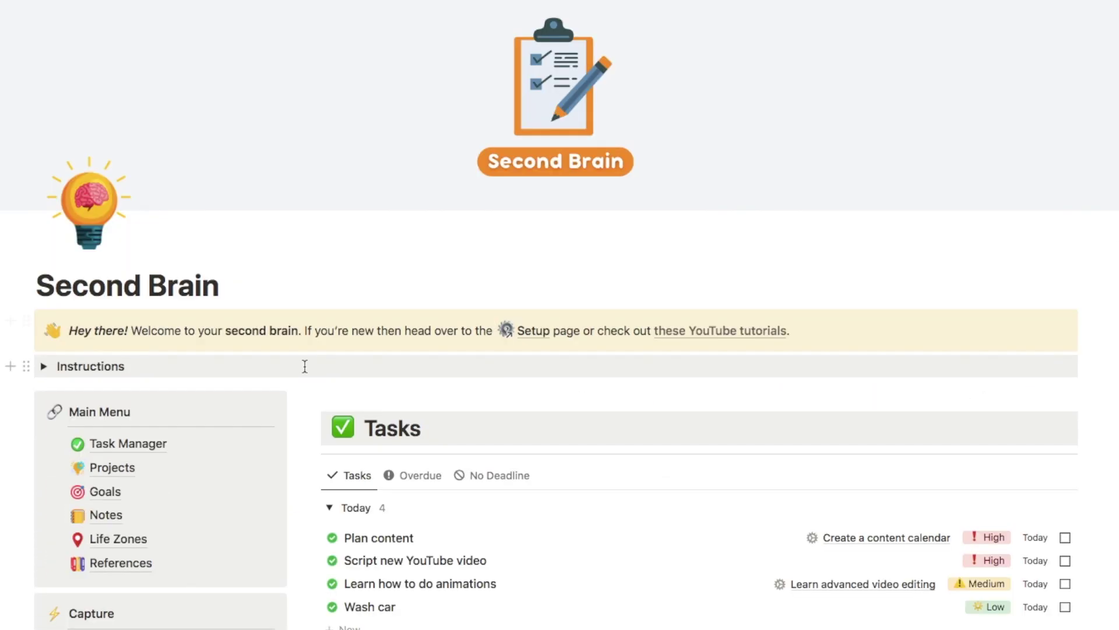
scroll(305, 365, down, 4)
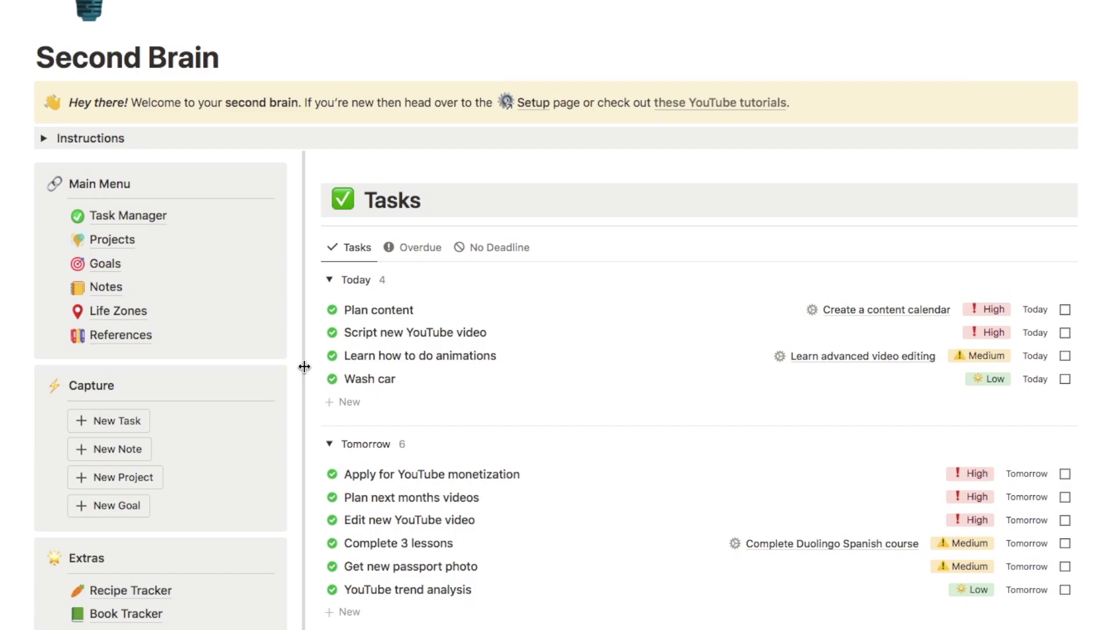
Check the Overdue and No Deadline task lists on the dashboard.
click(415, 253)
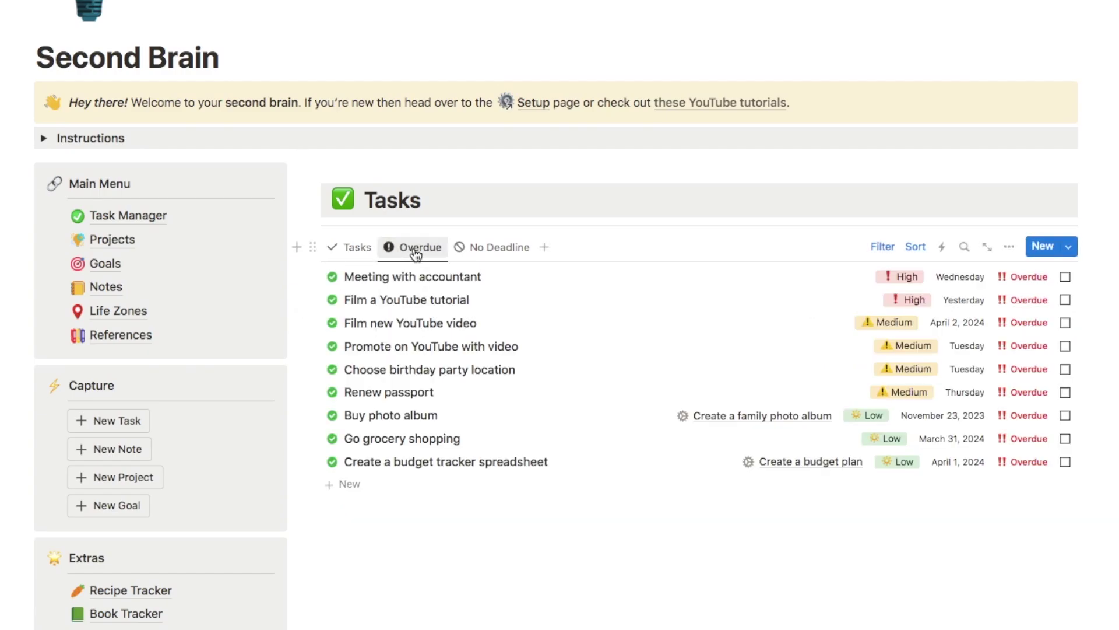
click(473, 251)
scroll(473, 250, up, 4)
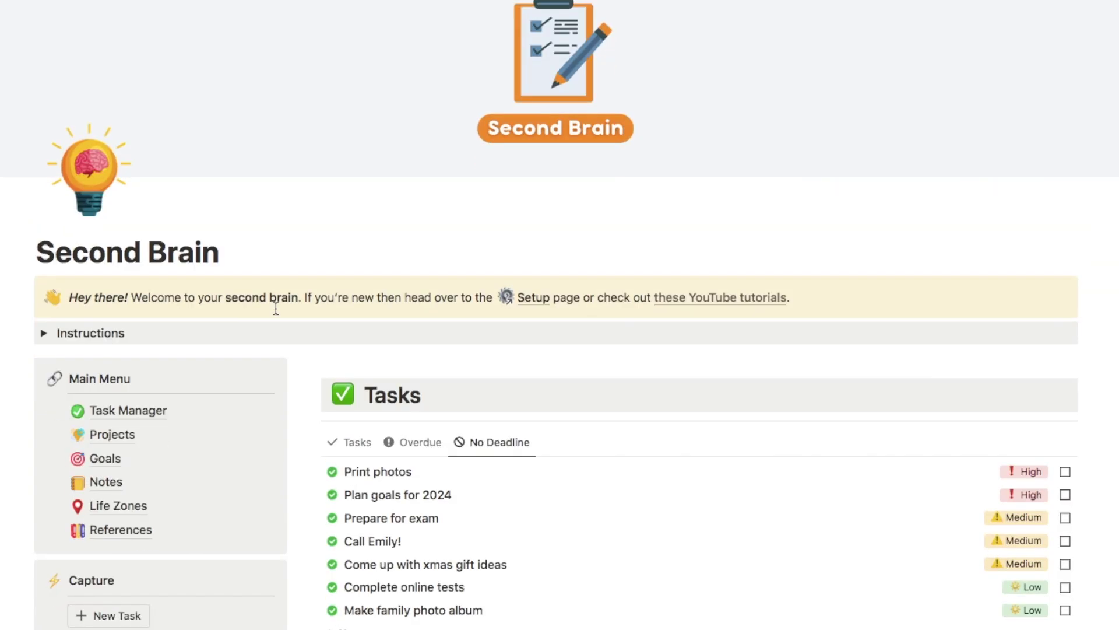
scroll(274, 309, down, 3)
Create the task 'Take dog to vets' with High priority and pick its due date.
click(136, 453)
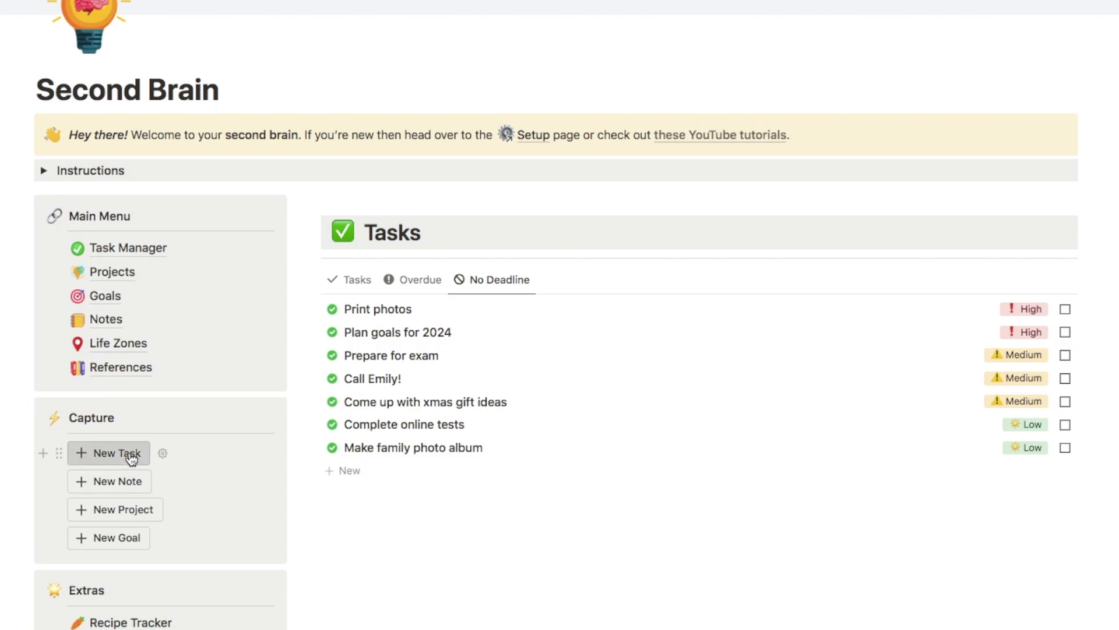
text(Take dog to vets)
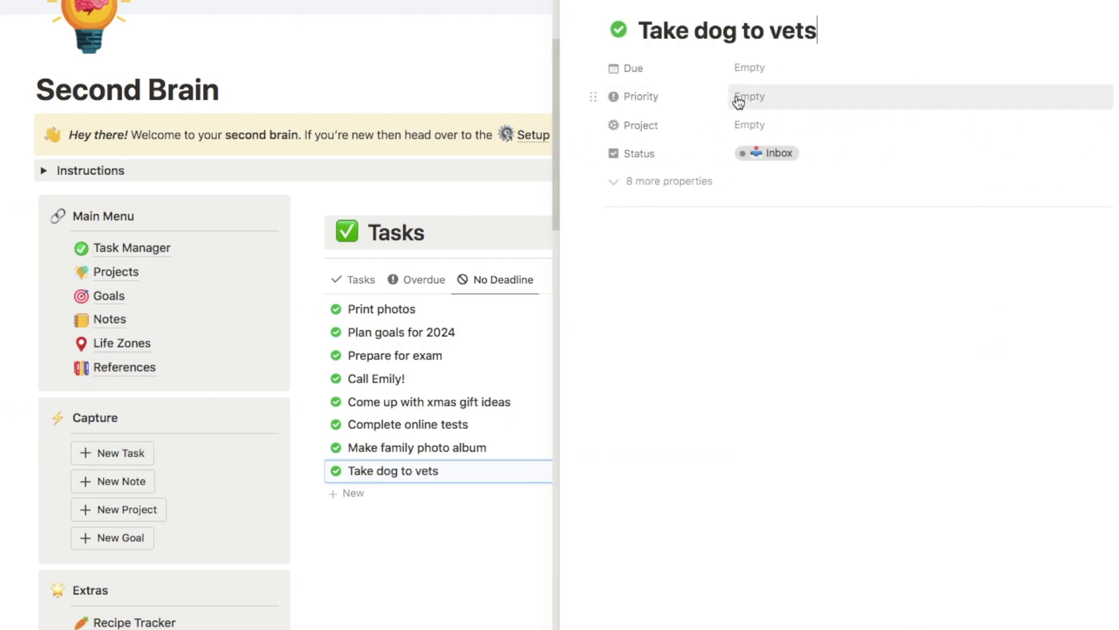
click(742, 98)
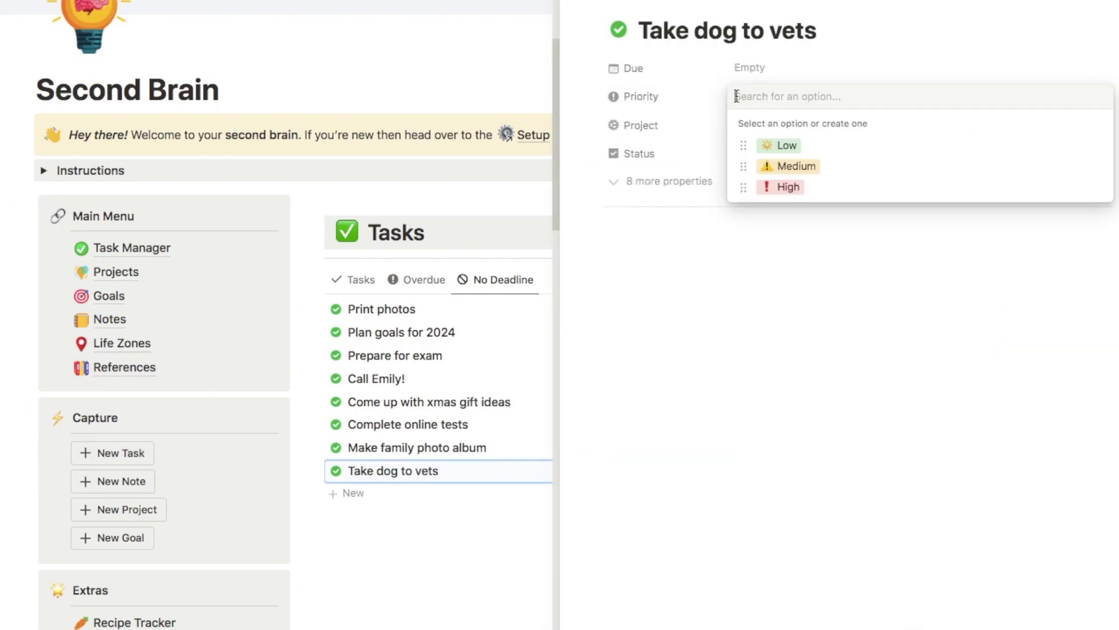
click(786, 188)
click(750, 69)
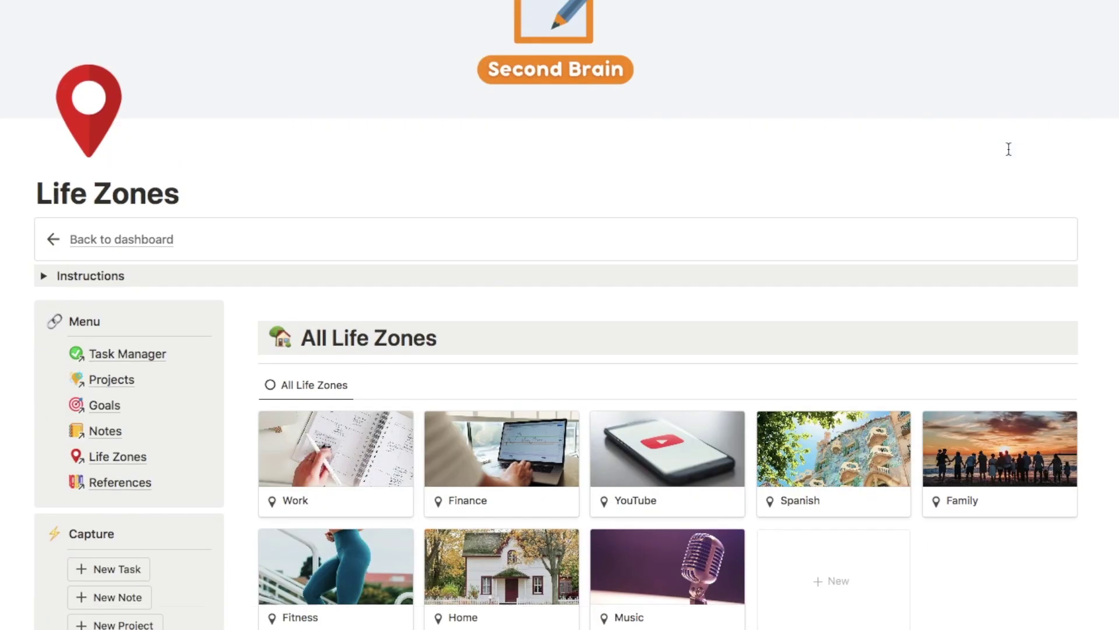
Open the Spanish life zone page from Life Zones.
scroll(940, 173, down, 5)
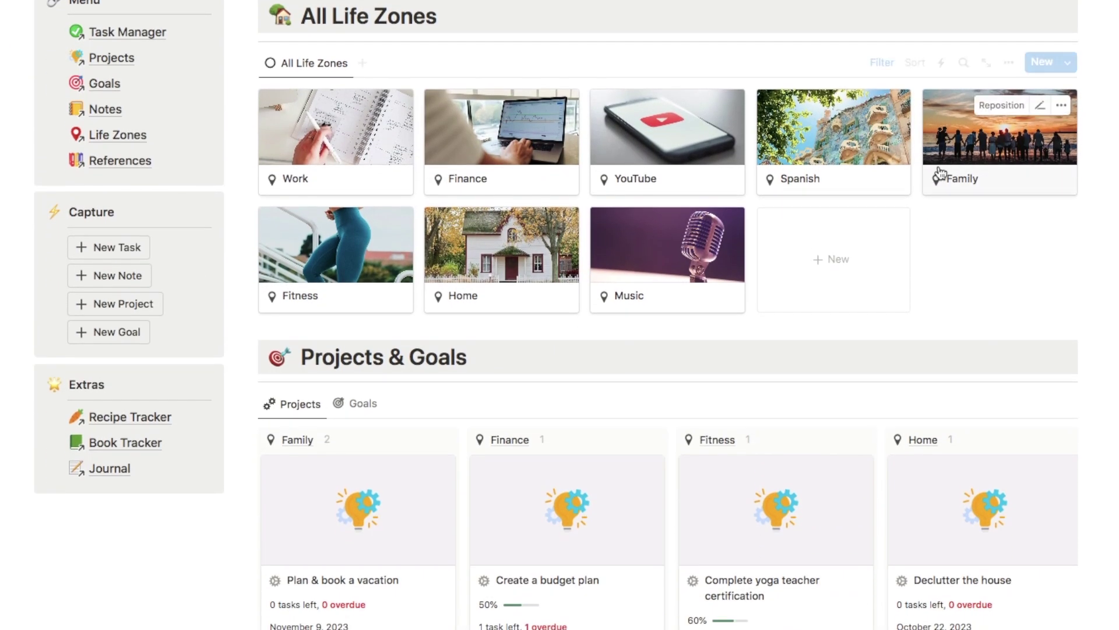
click(857, 185)
scroll(937, 277, down, 4)
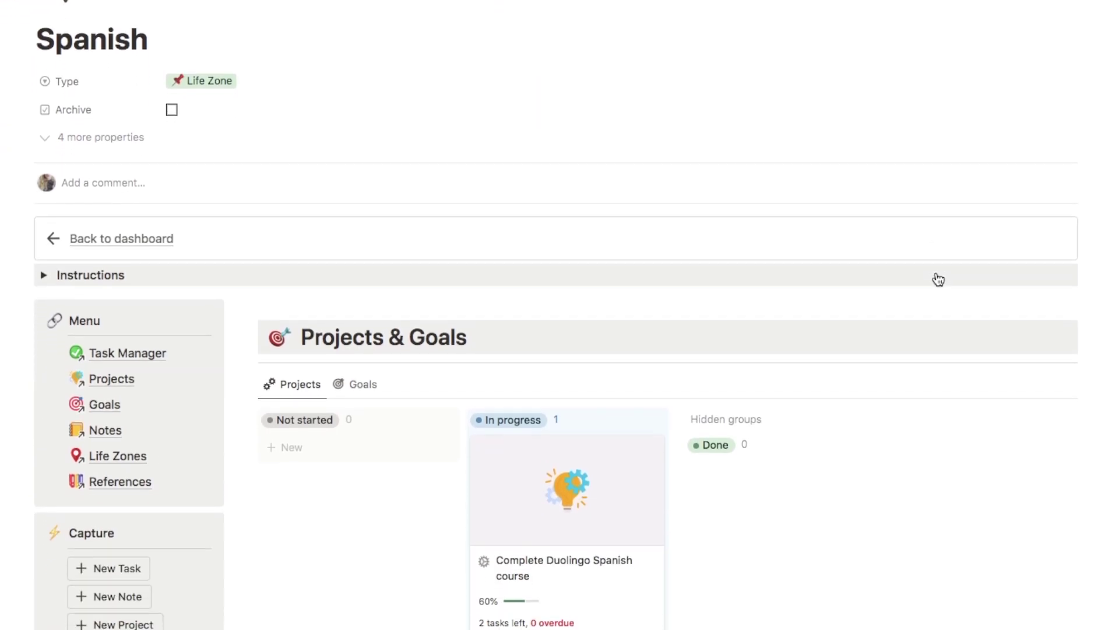
scroll(935, 271, down, 6)
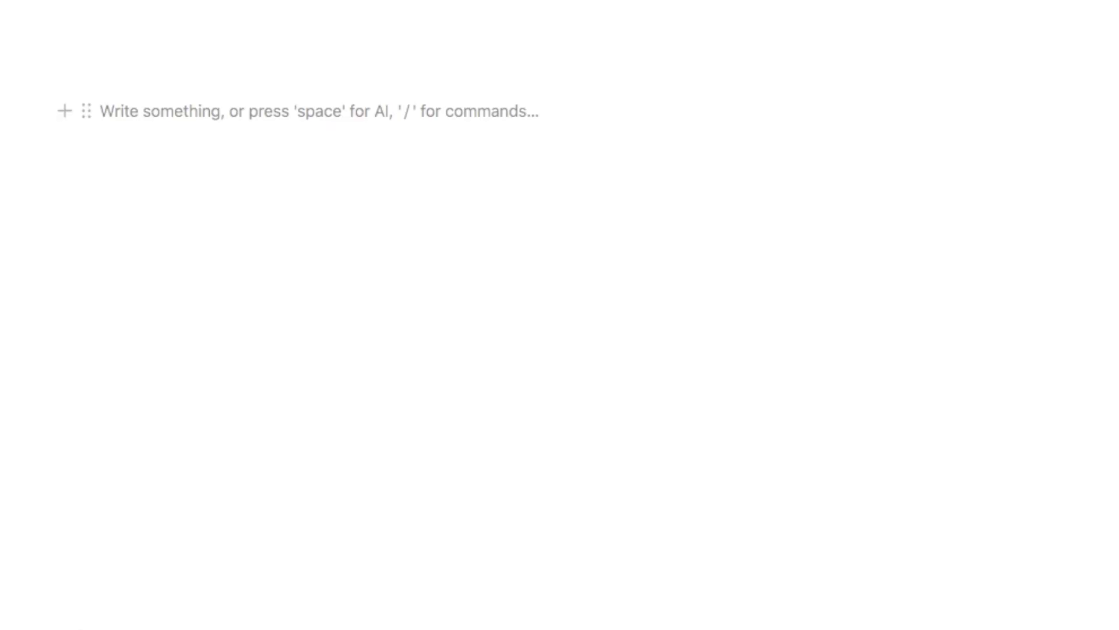
Insert a new subpage block with the /page command.
text(/page)
click(203, 186)
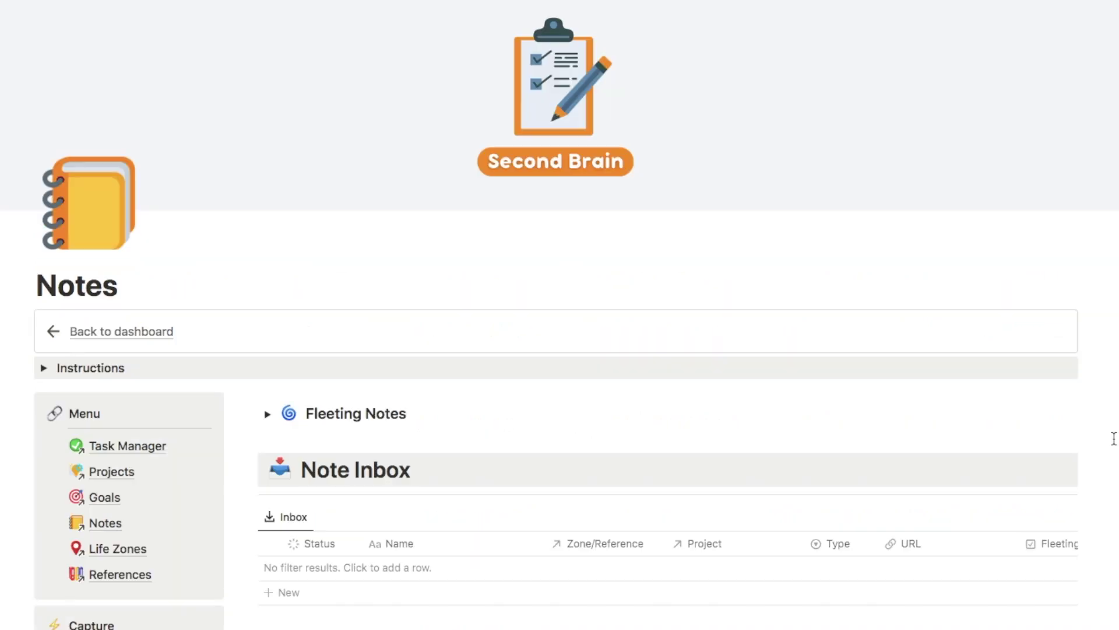
Search the Notes page's Recent Notes list for 'youtube' and scroll back to the top.
scroll(1114, 438, down, 10)
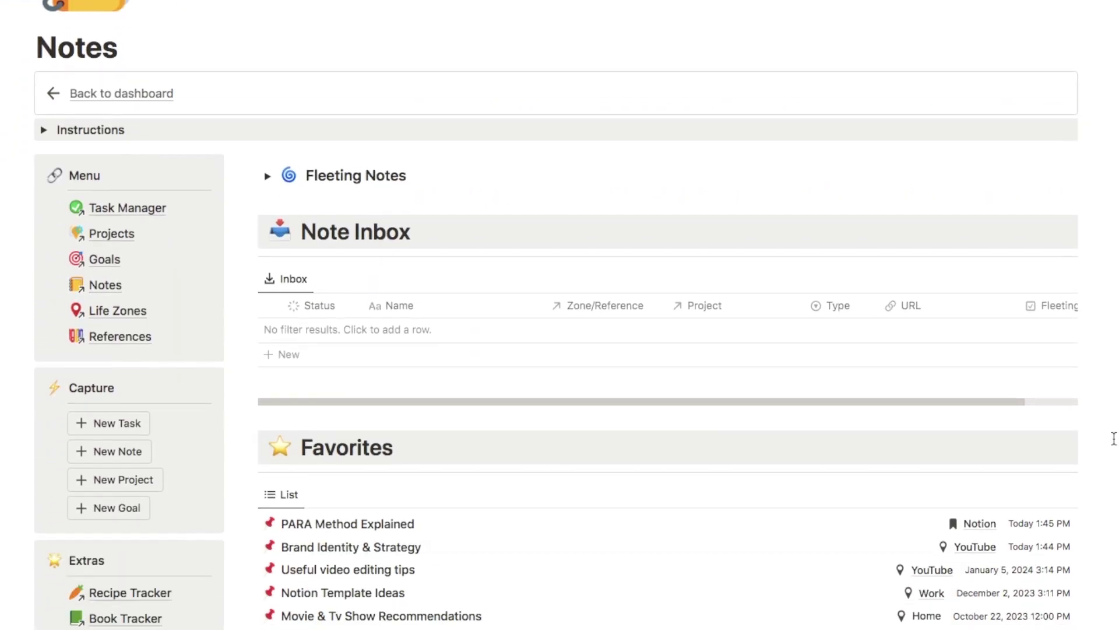
scroll(1113, 438, down, 7)
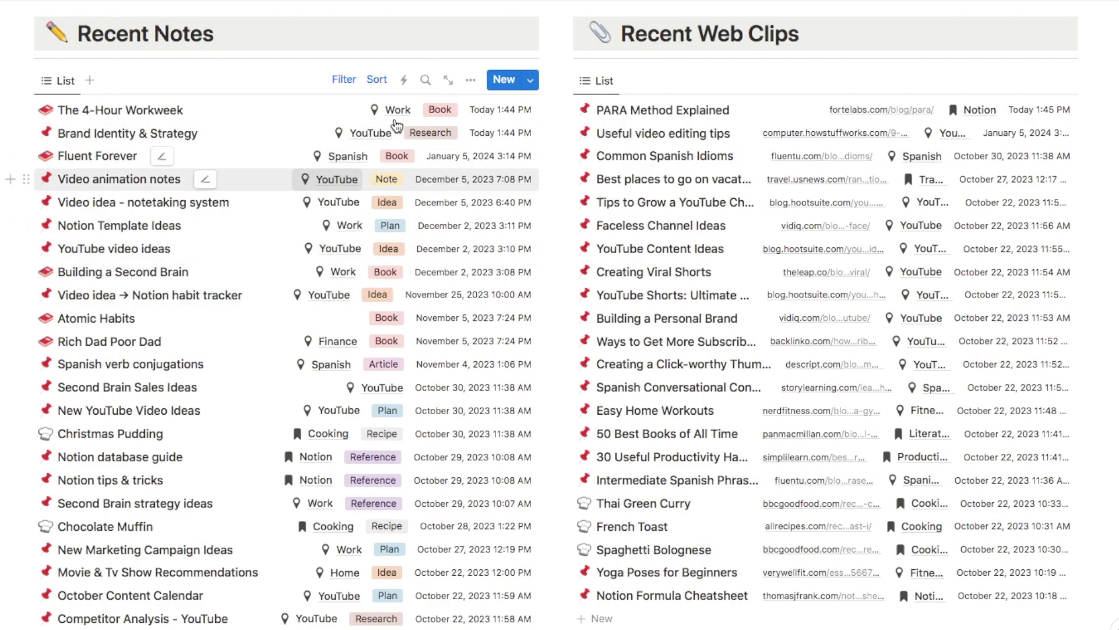
click(426, 81)
text(youtube)
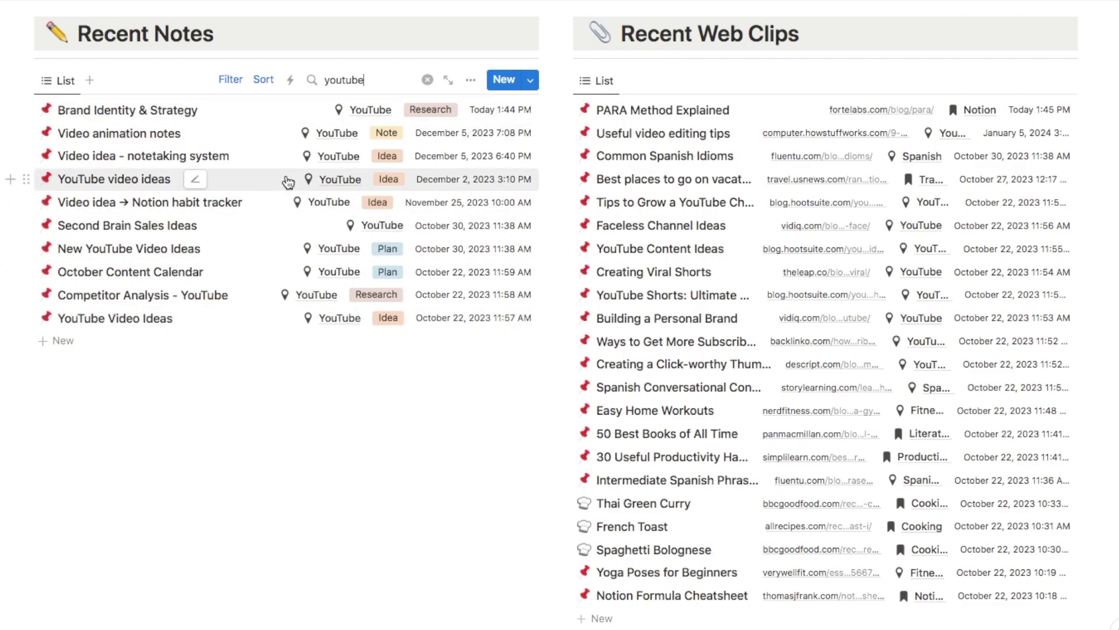
scroll(288, 182, up, 10)
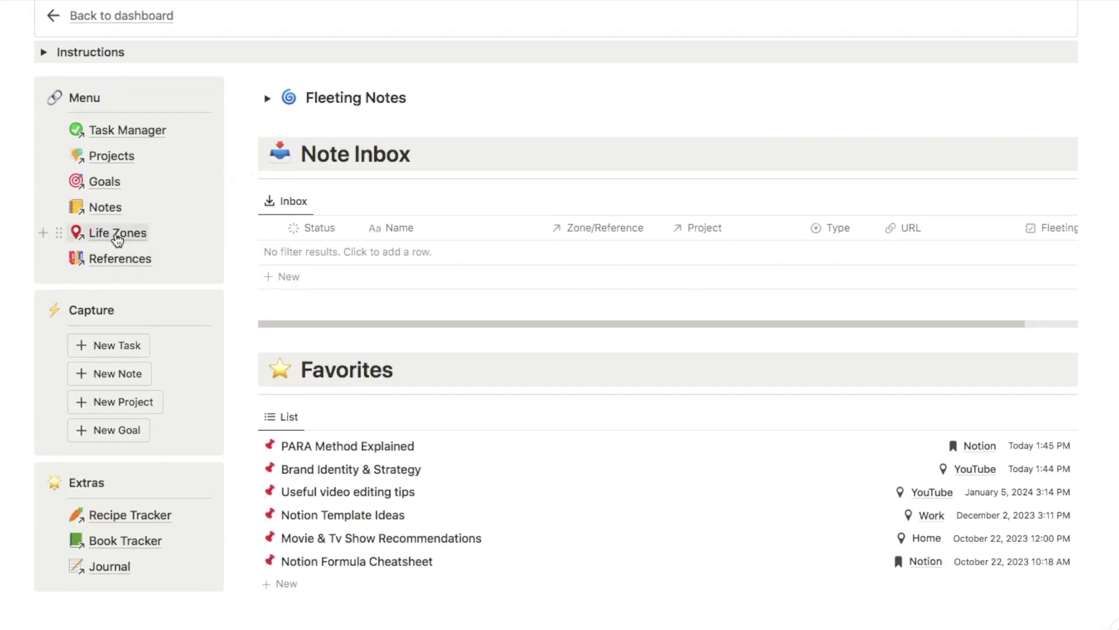
Go to Life Zones, open the YouTube life zone page and scroll through its All Notes.
click(117, 234)
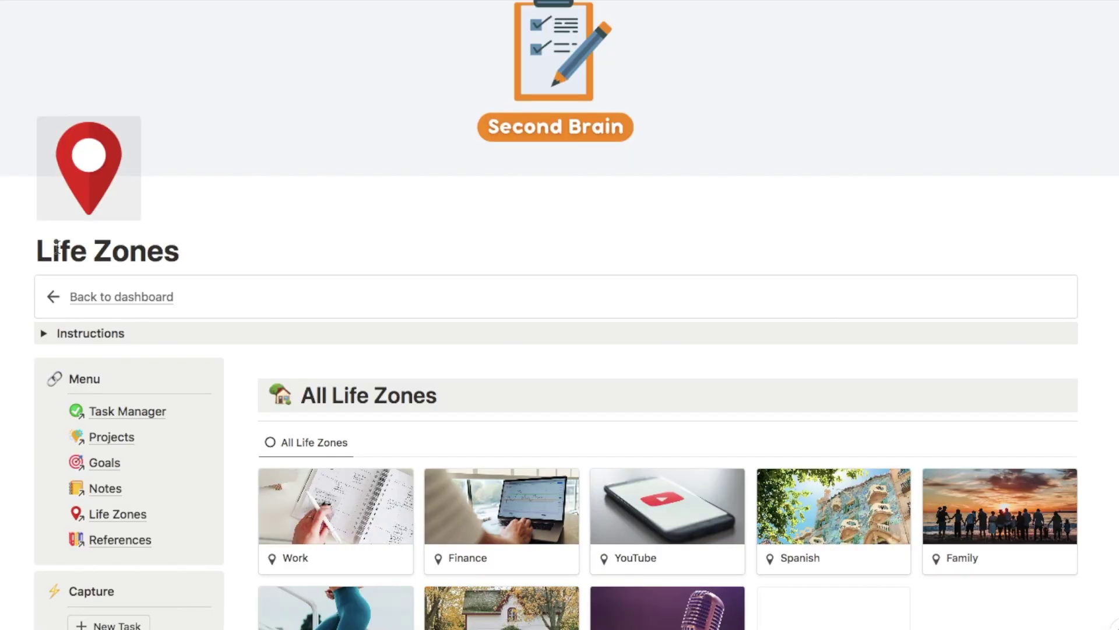
scroll(490, 230, down, 5)
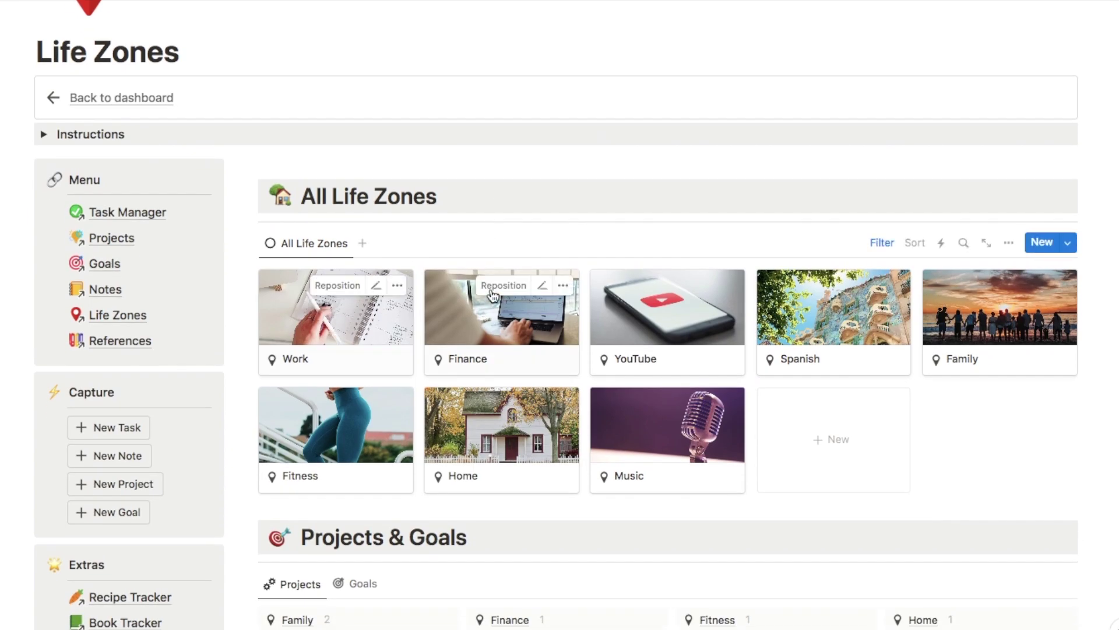
click(650, 348)
scroll(837, 281, down, 3)
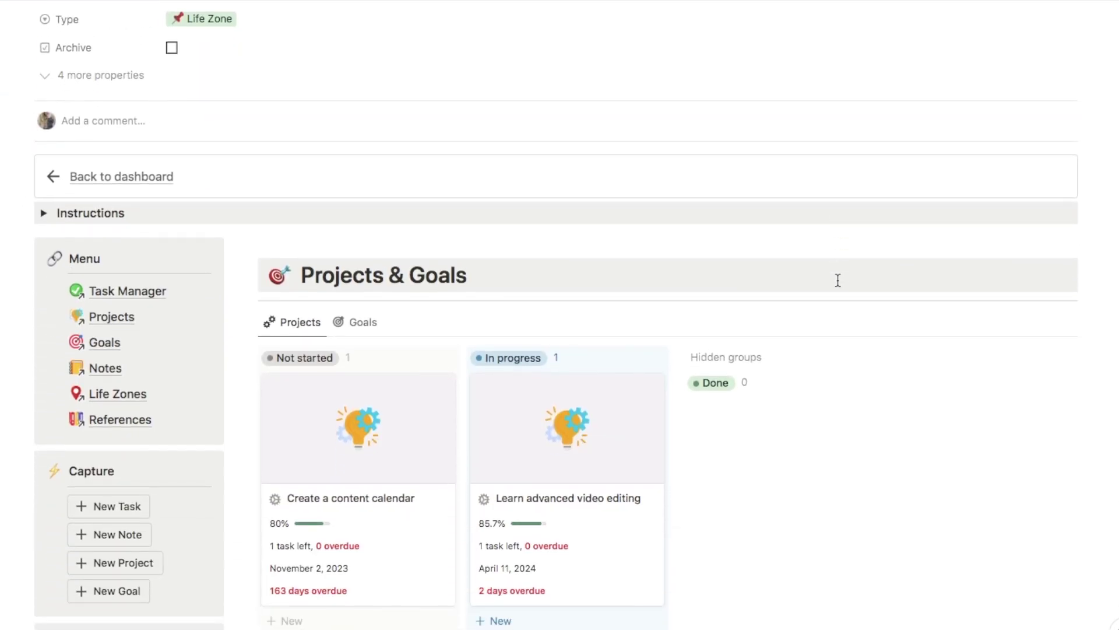
scroll(838, 280, down, 3)
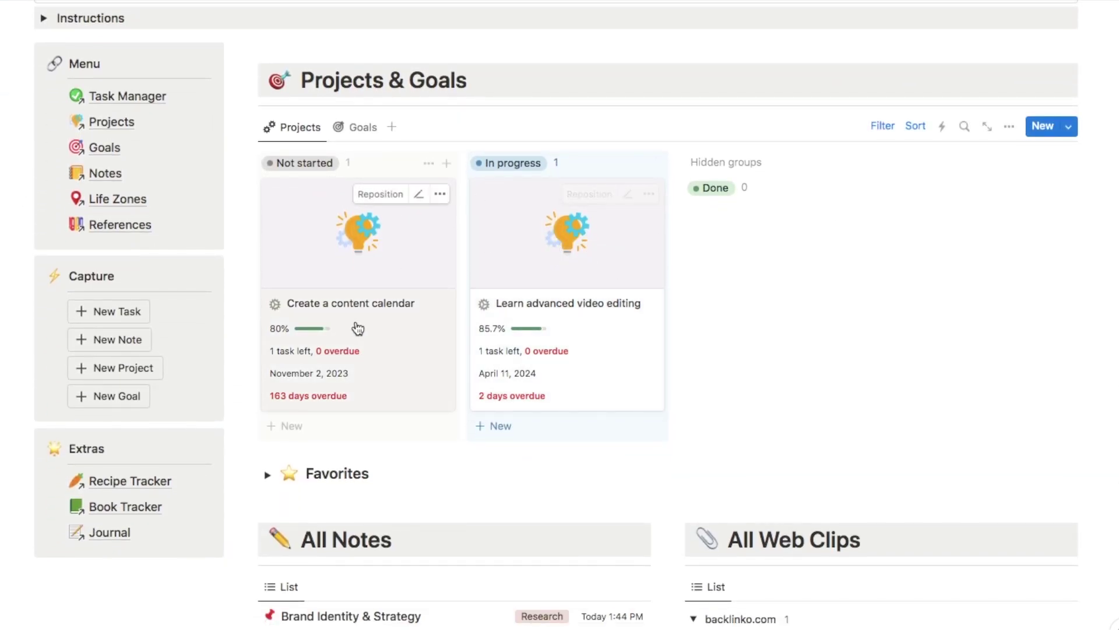
scroll(427, 324, down, 6)
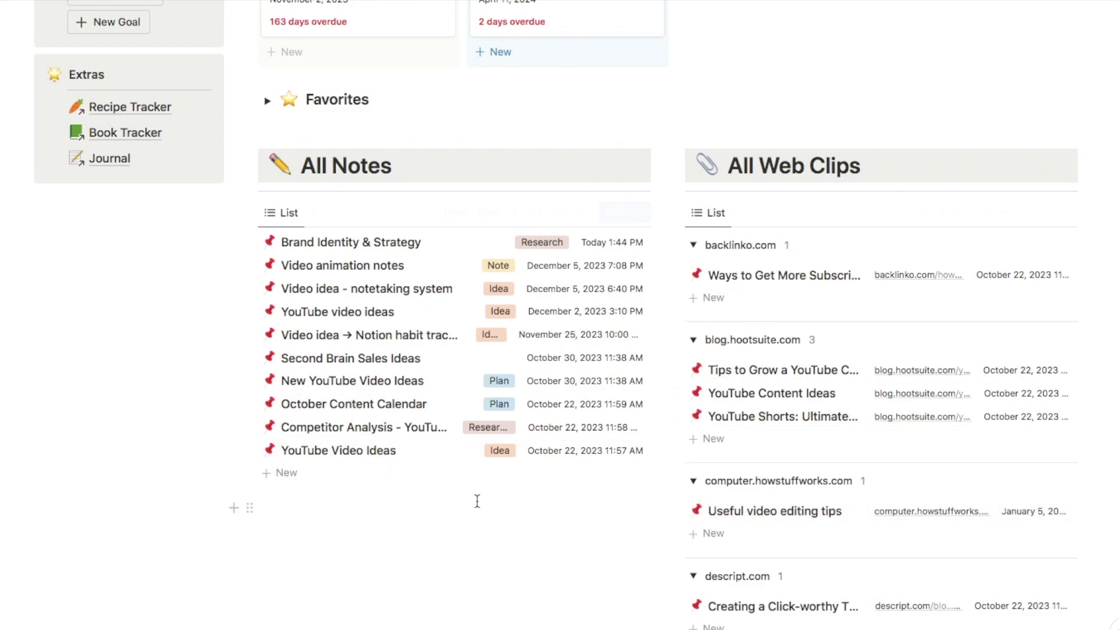
scroll(477, 501, up, 1)
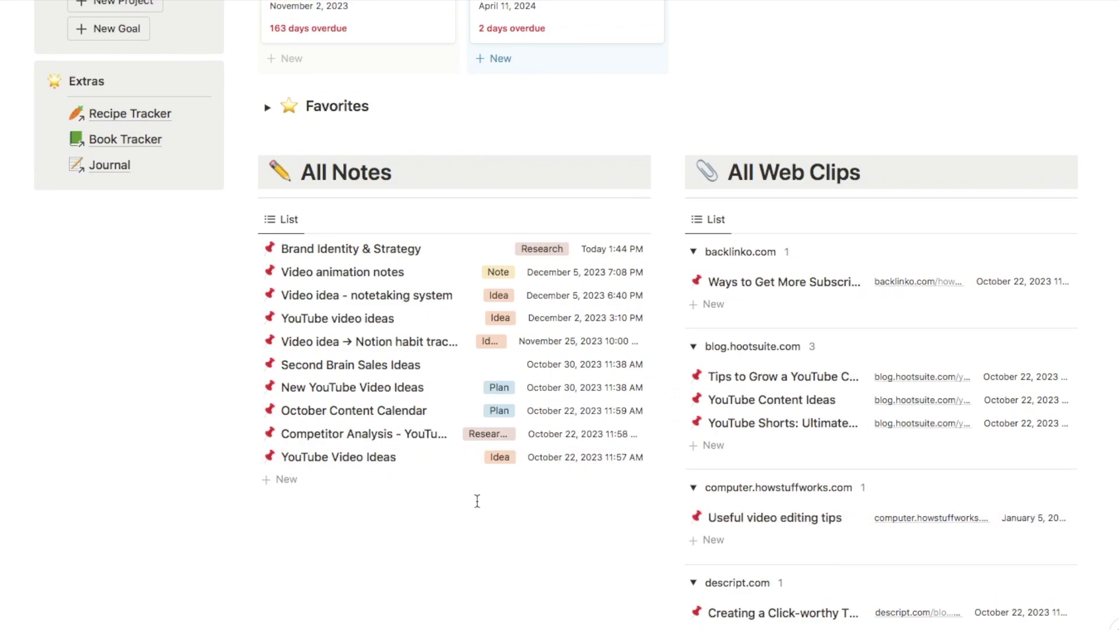
scroll(477, 501, down, 2)
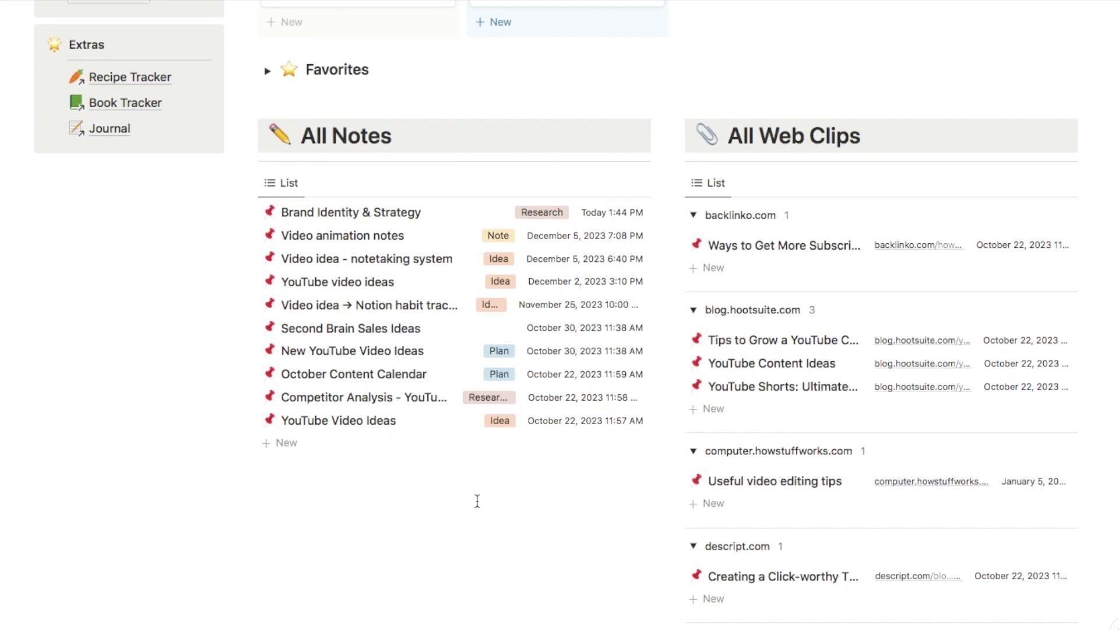
scroll(477, 501, up, 5)
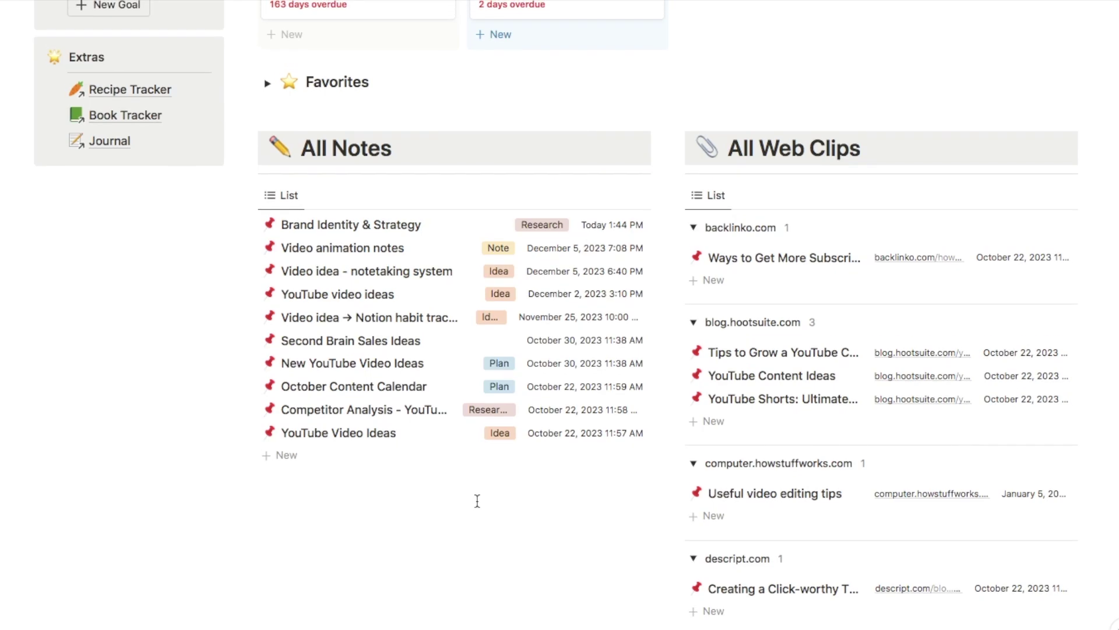
scroll(476, 501, up, 1)
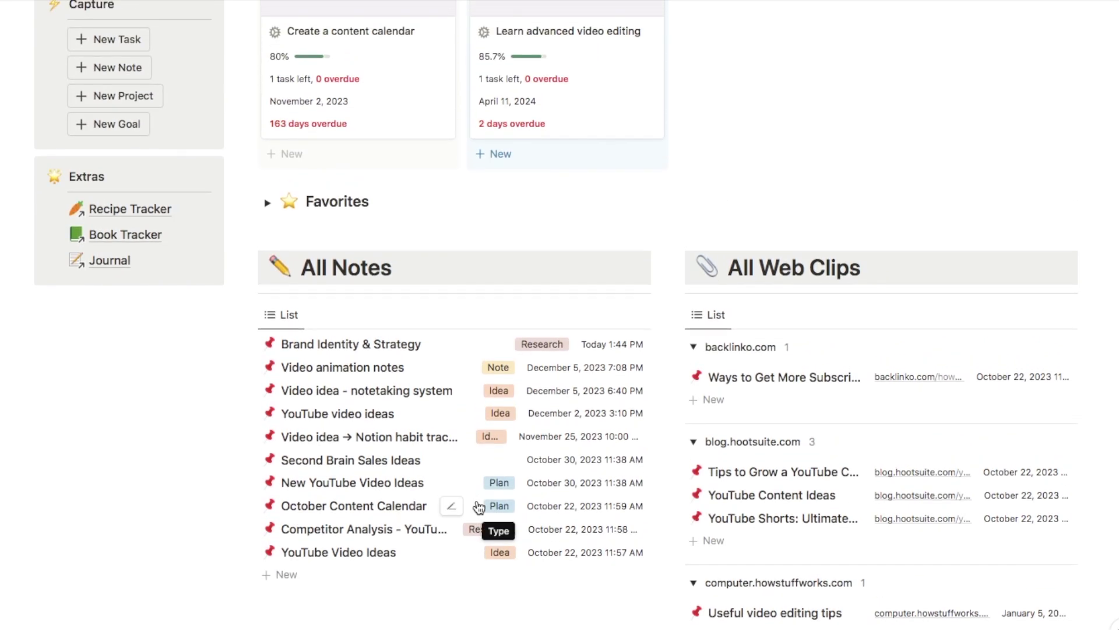
scroll(478, 506, up, 20)
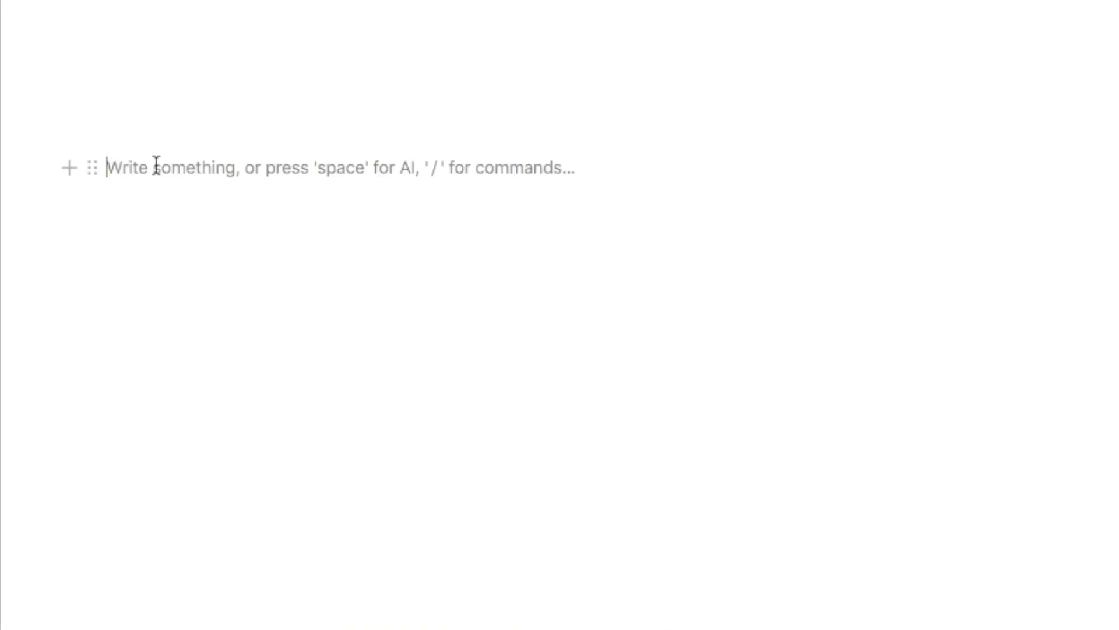
Insert an inline database named 'Note database' via /data and bring up its title options.
text(/data)
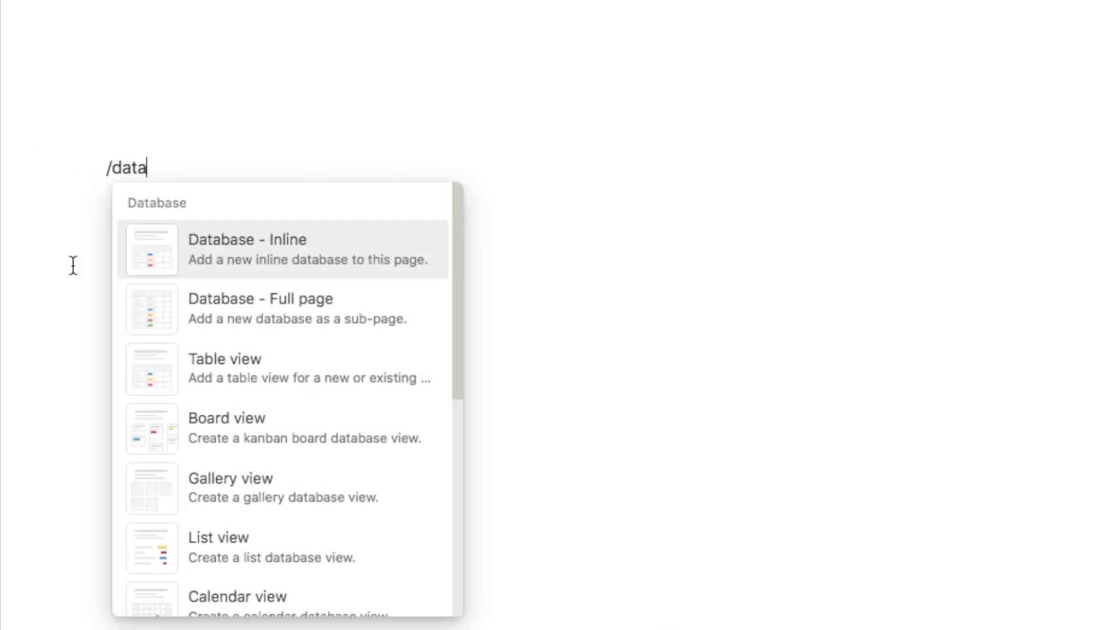
click(219, 252)
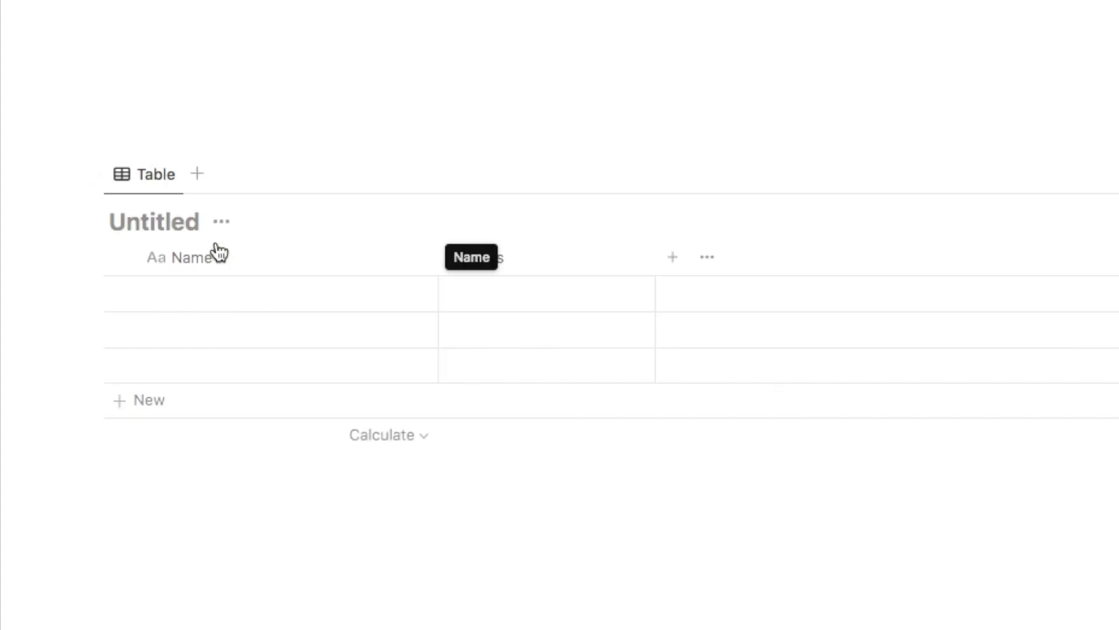
text(Note da)
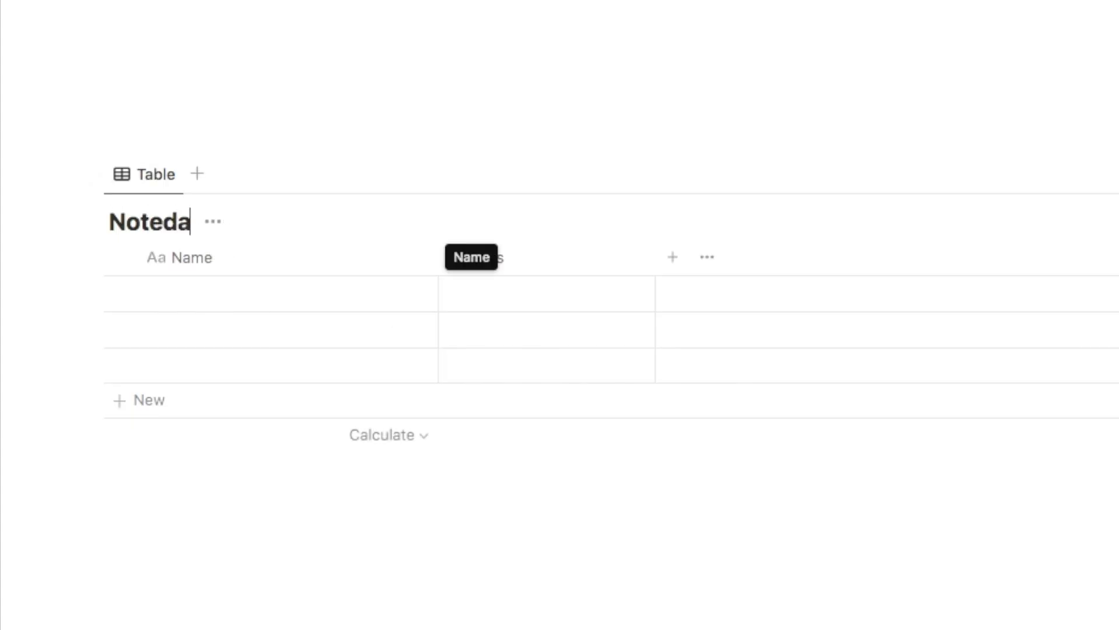
text(tabase)
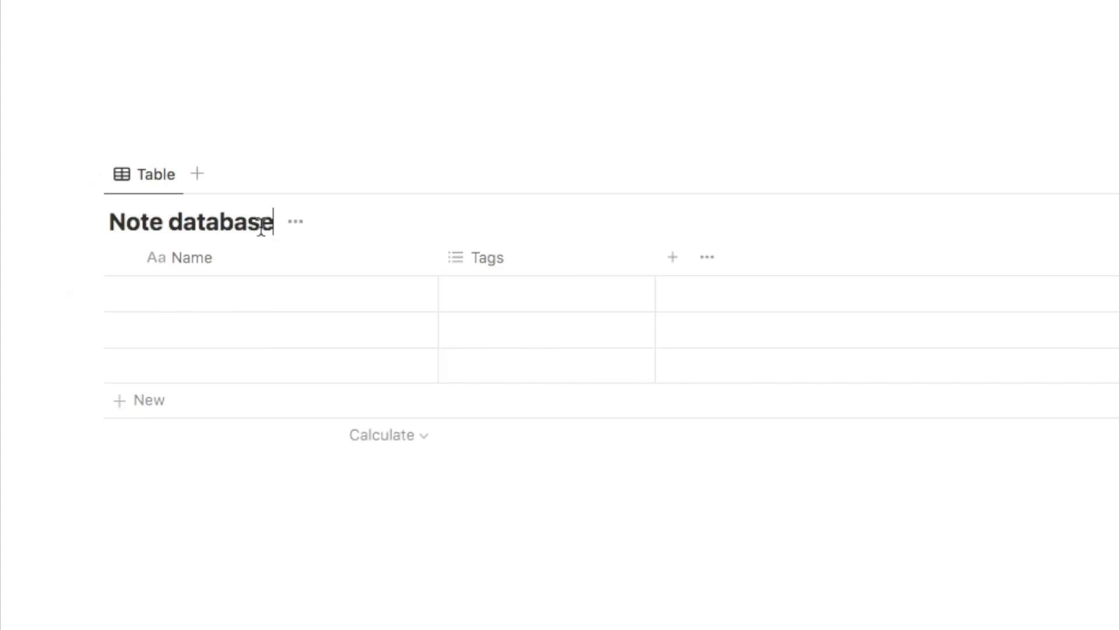
click(296, 227)
Hide the database title and add 'Chocolate chip cookie recipe' tagged Recipe.
click(274, 338)
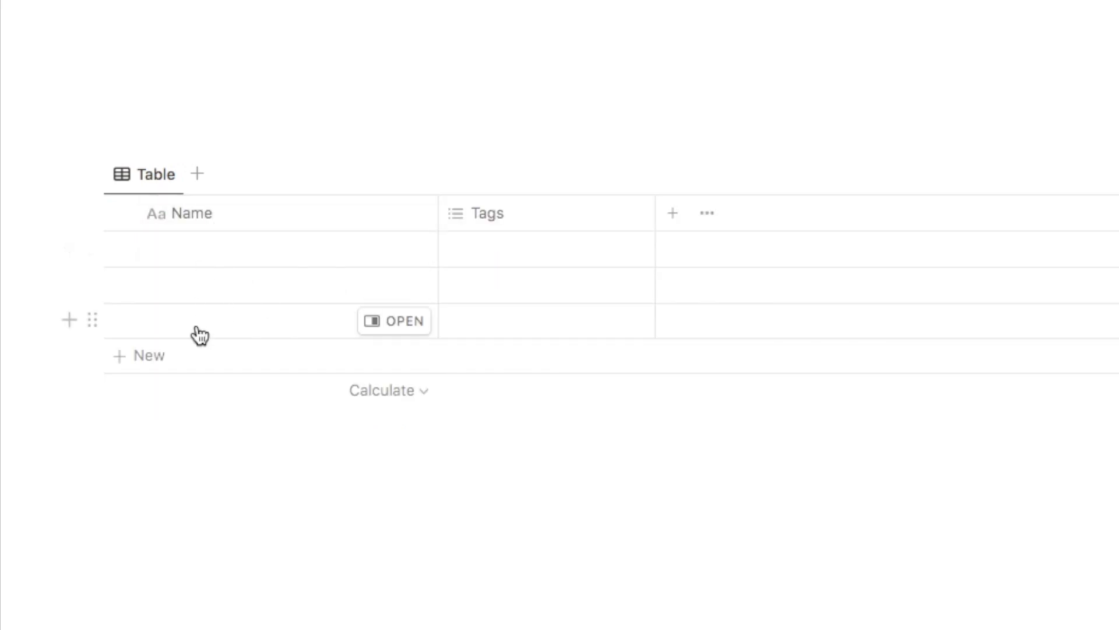
click(207, 254)
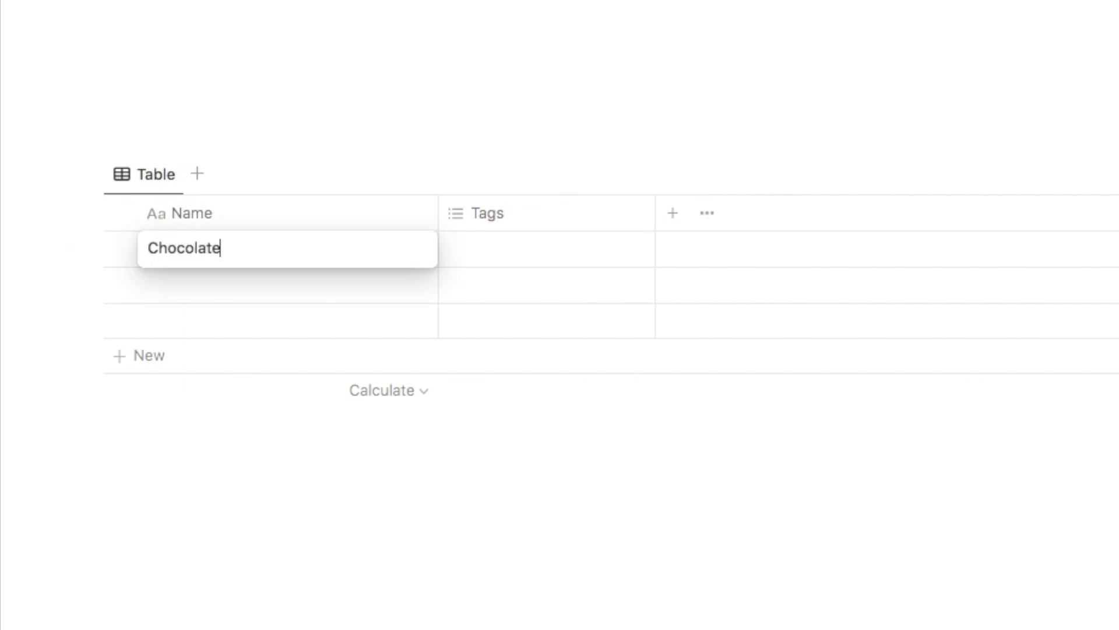
text(Chocolate chip cookie recipe)
key(Return)
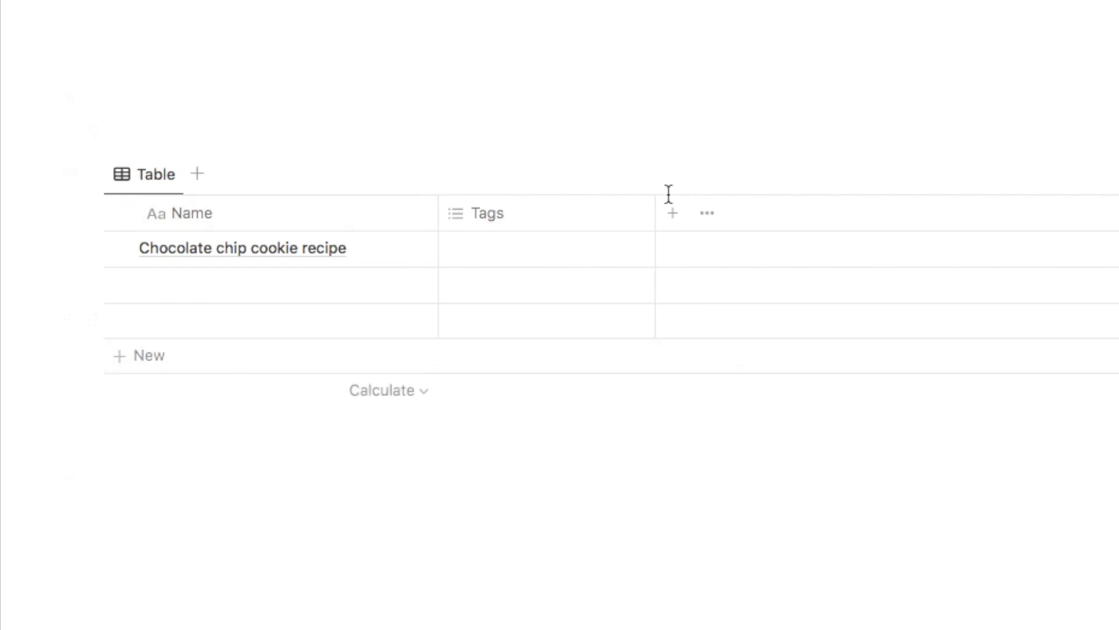
click(477, 260)
text(Recipe)
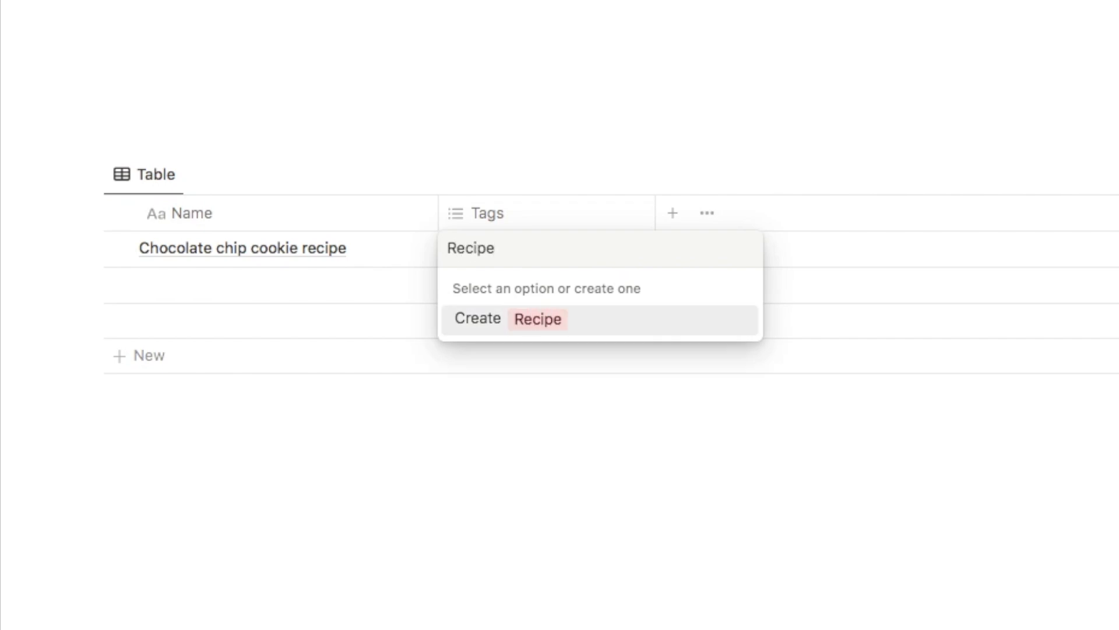
key(Return)
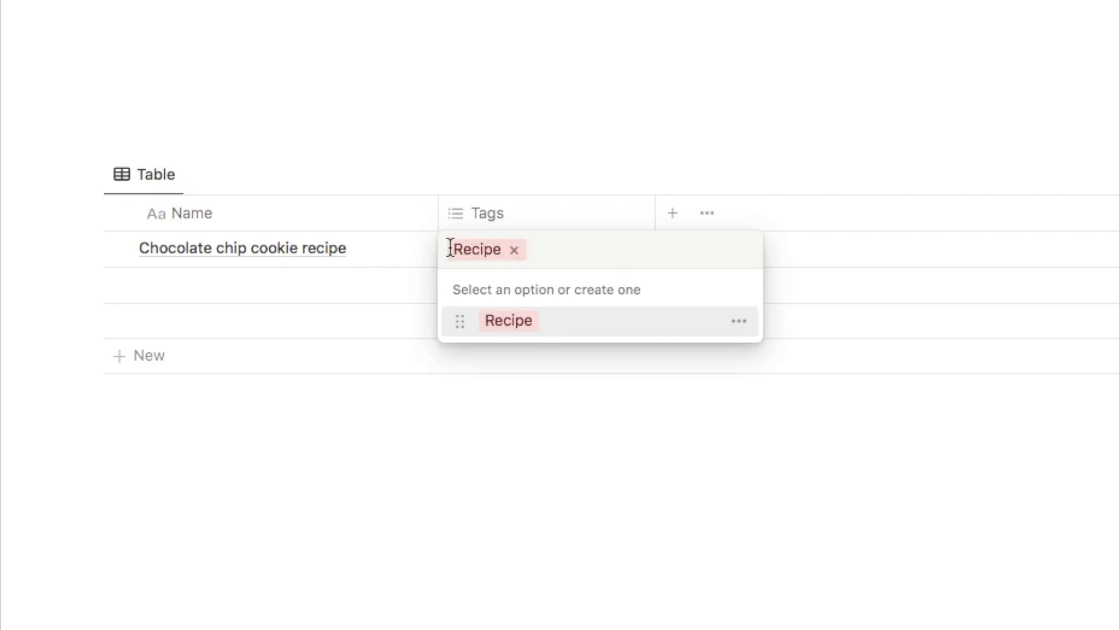
key(Escape)
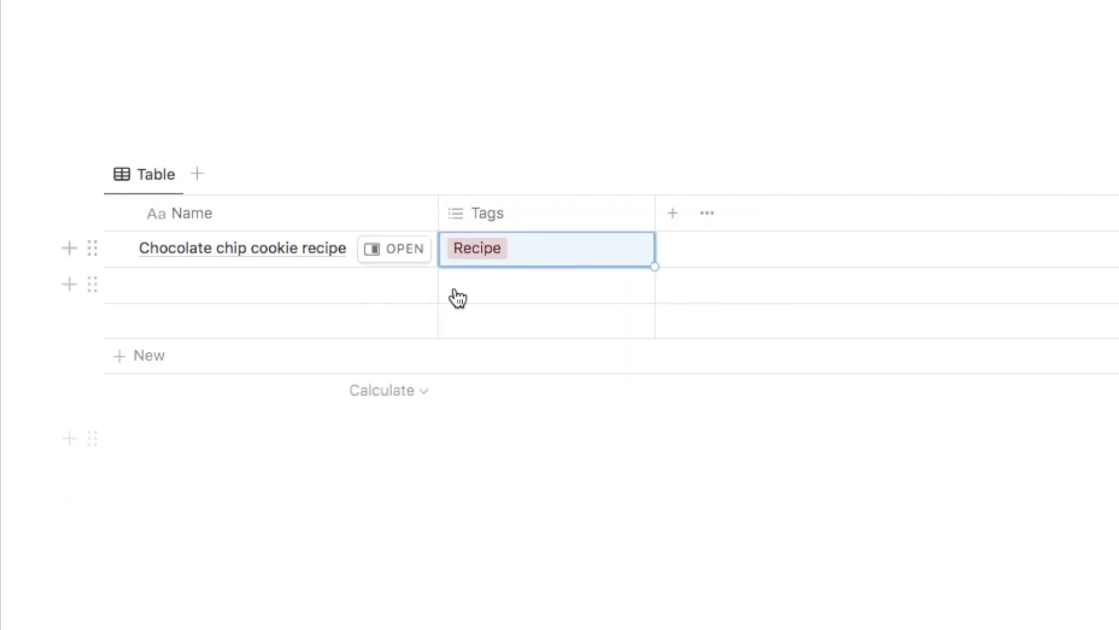
key(Escape)
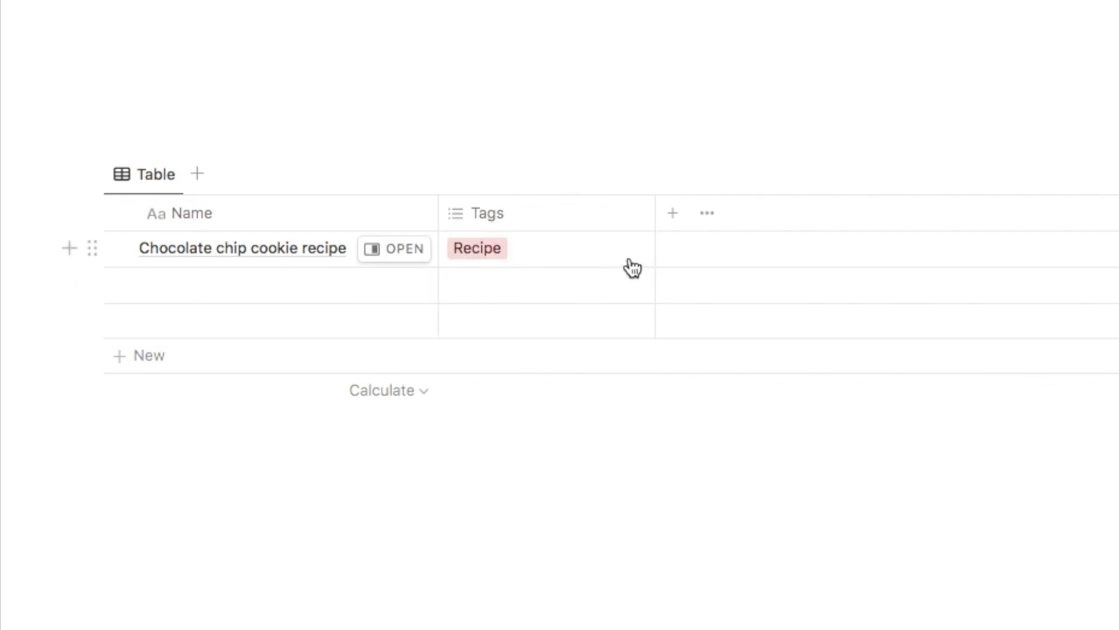
Add 'Formulas in Notion' as the second entry with a new Notion tag.
click(259, 284)
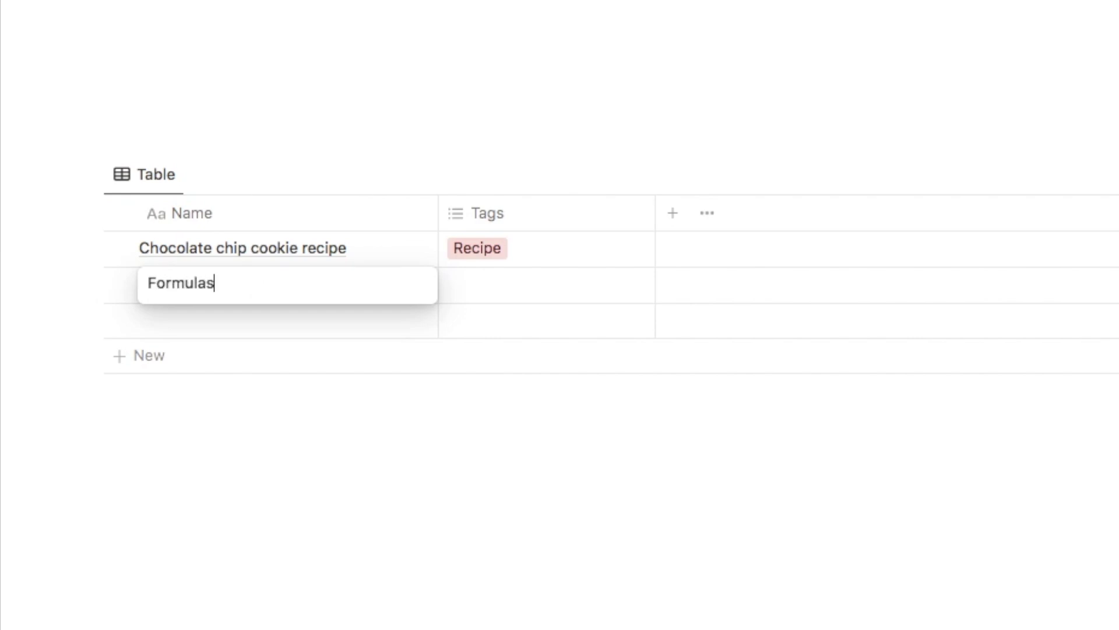
text(Formulas in Notion)
key(Return)
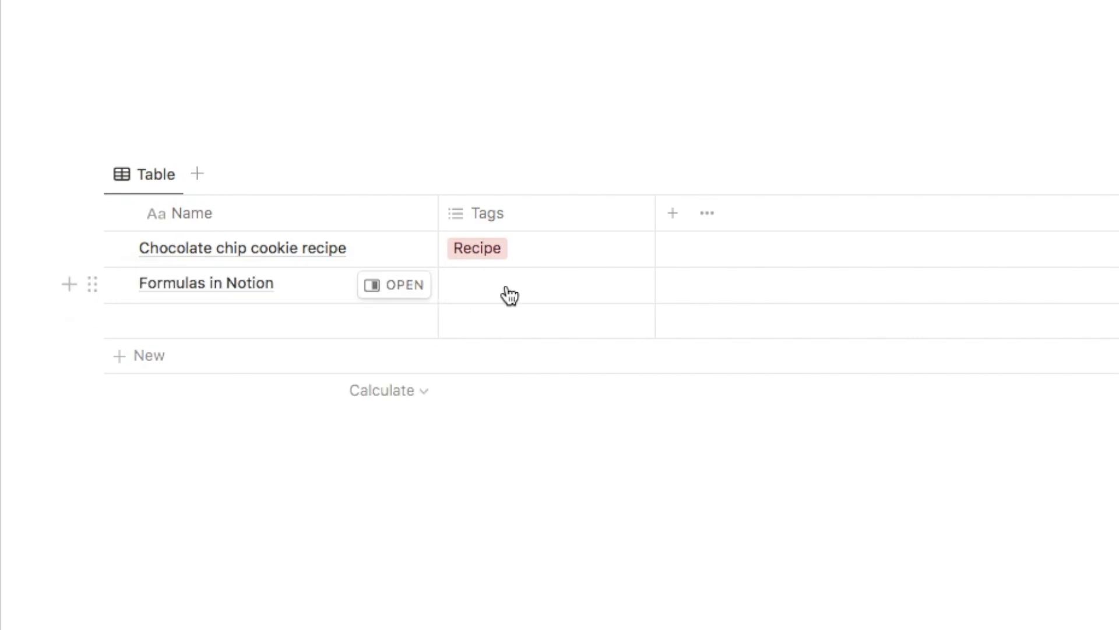
click(508, 287)
text(N)
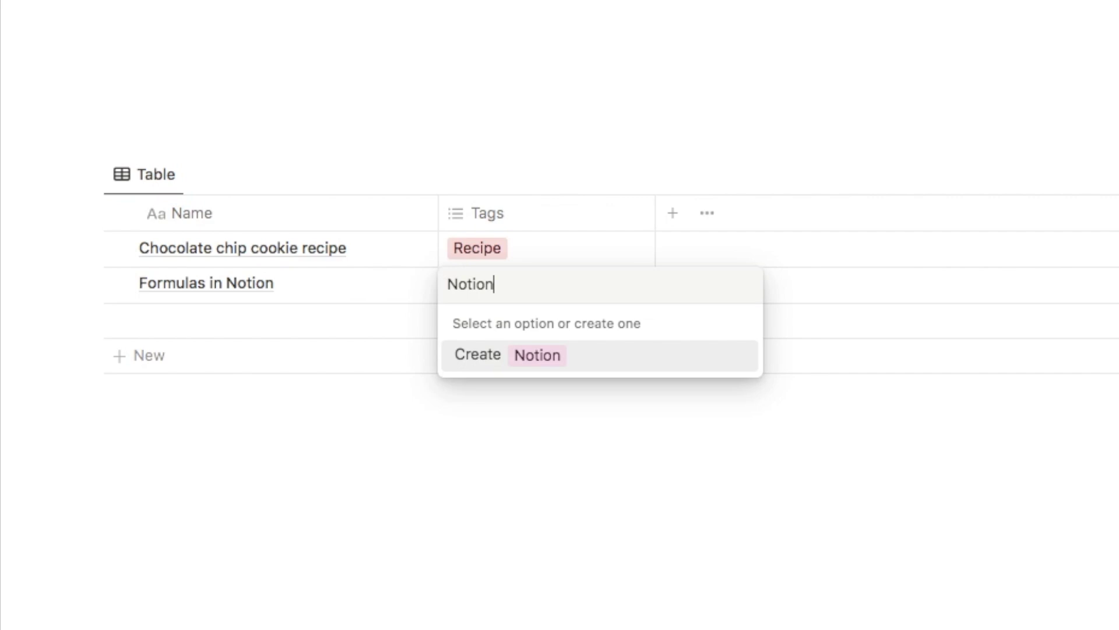
text(otion)
key(Return)
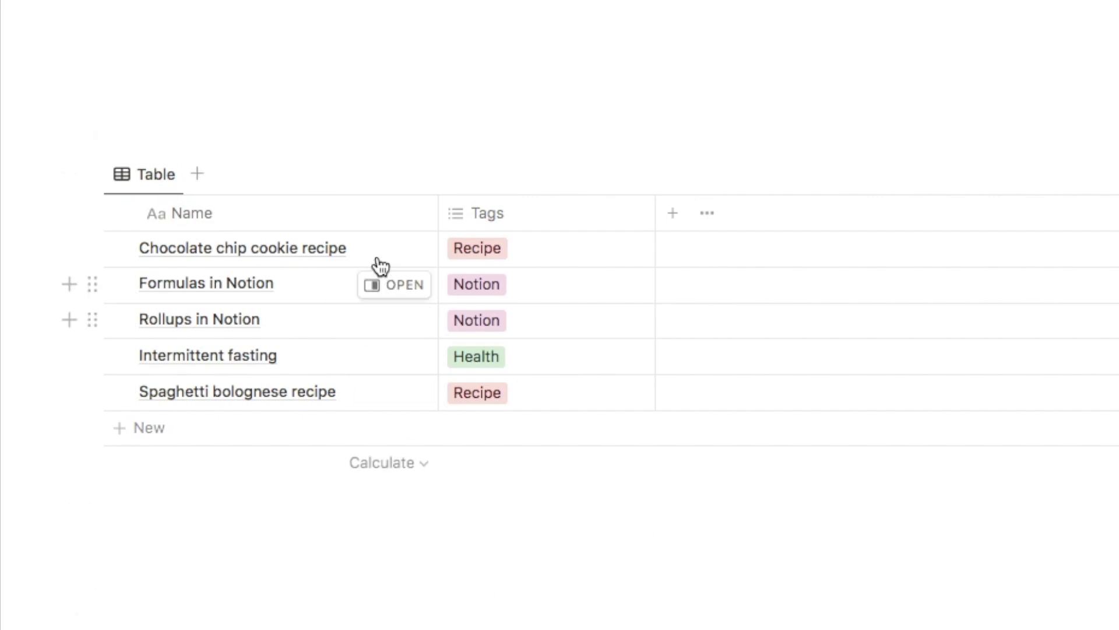
mouse_move(384, 242)
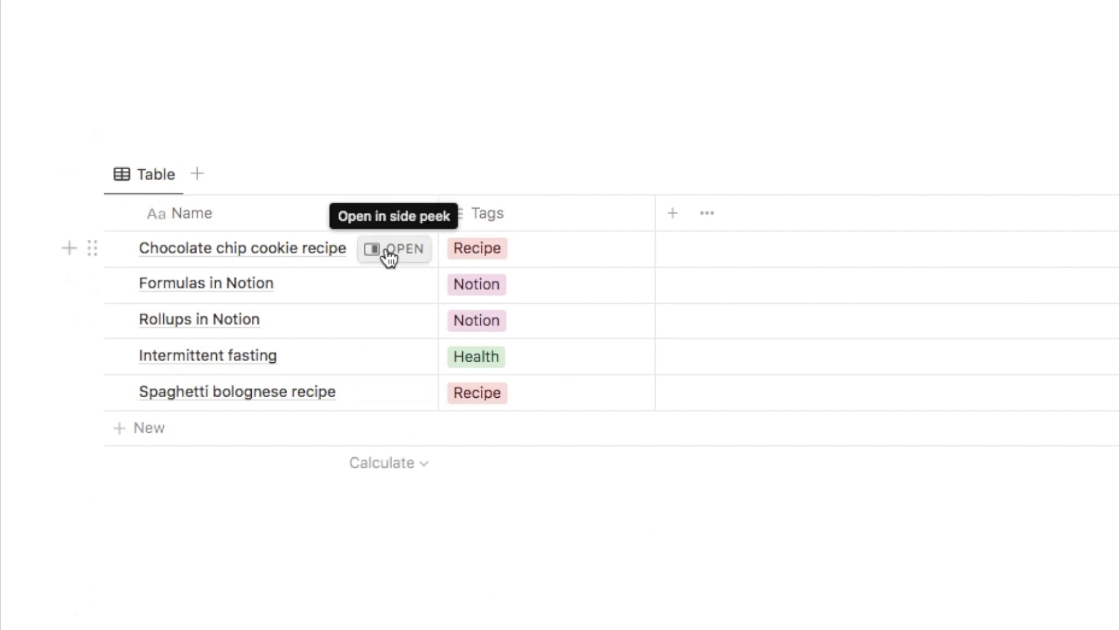
click(390, 251)
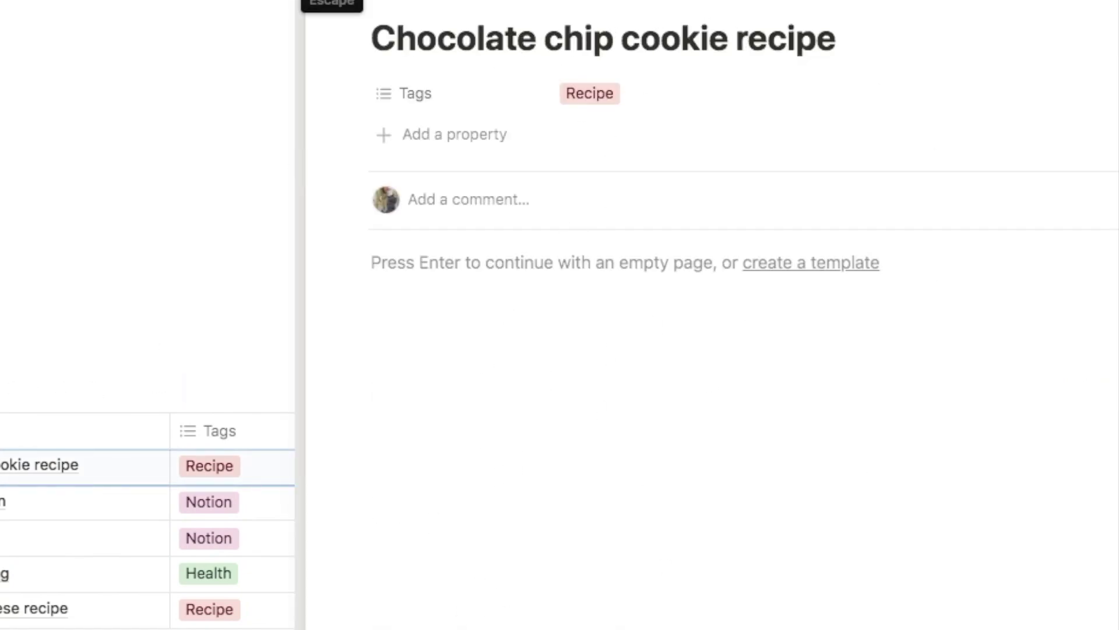
click(318, 1)
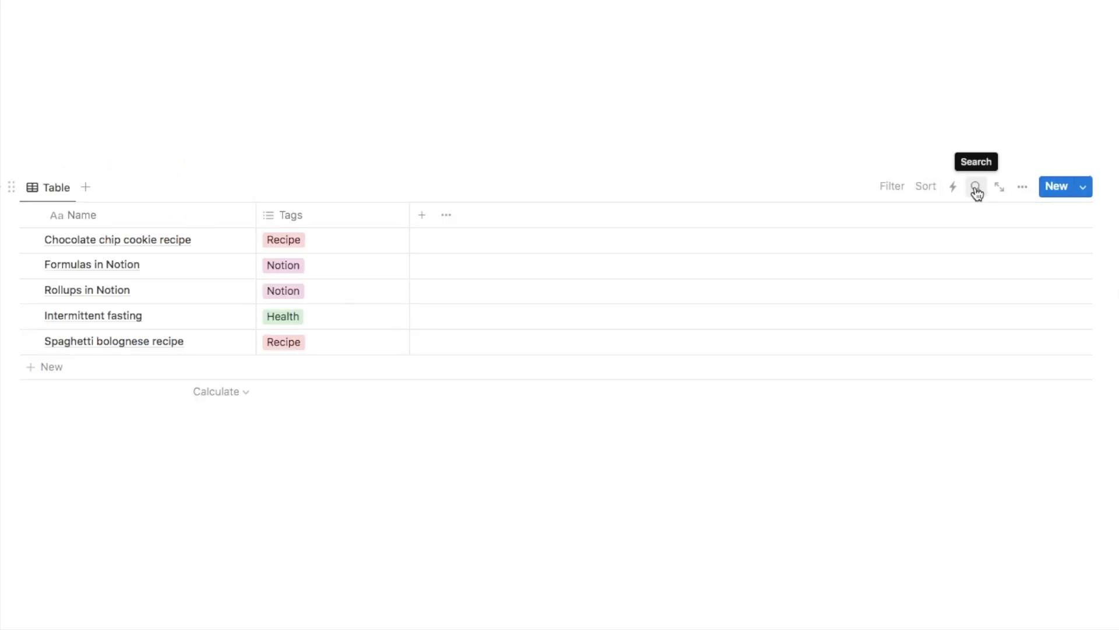
Search the table for 'not', then clear the search.
click(976, 187)
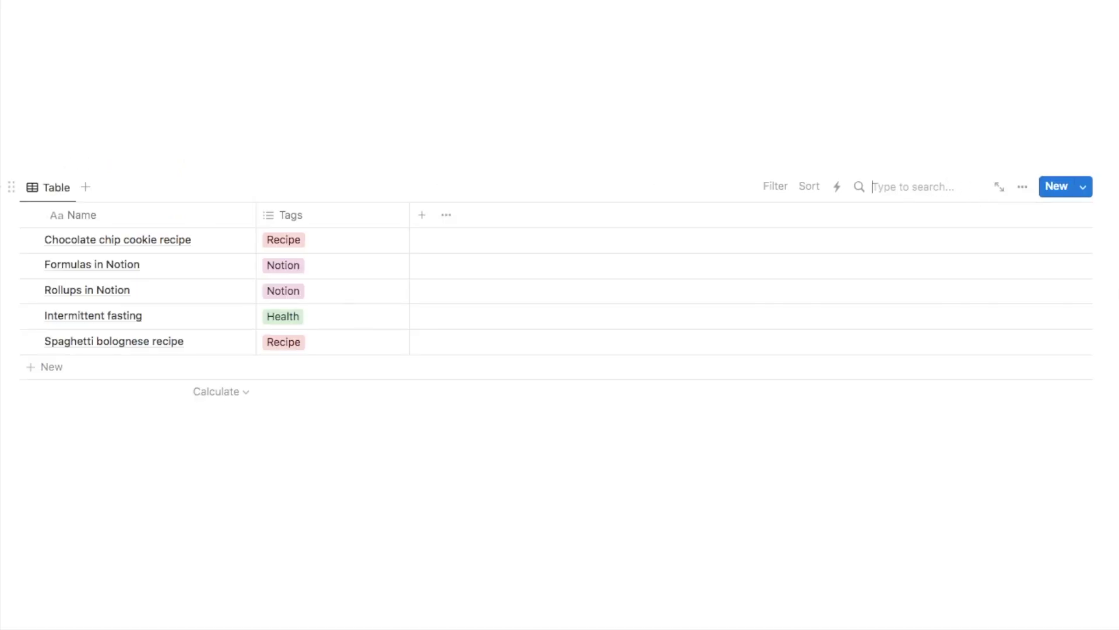
text(notion)
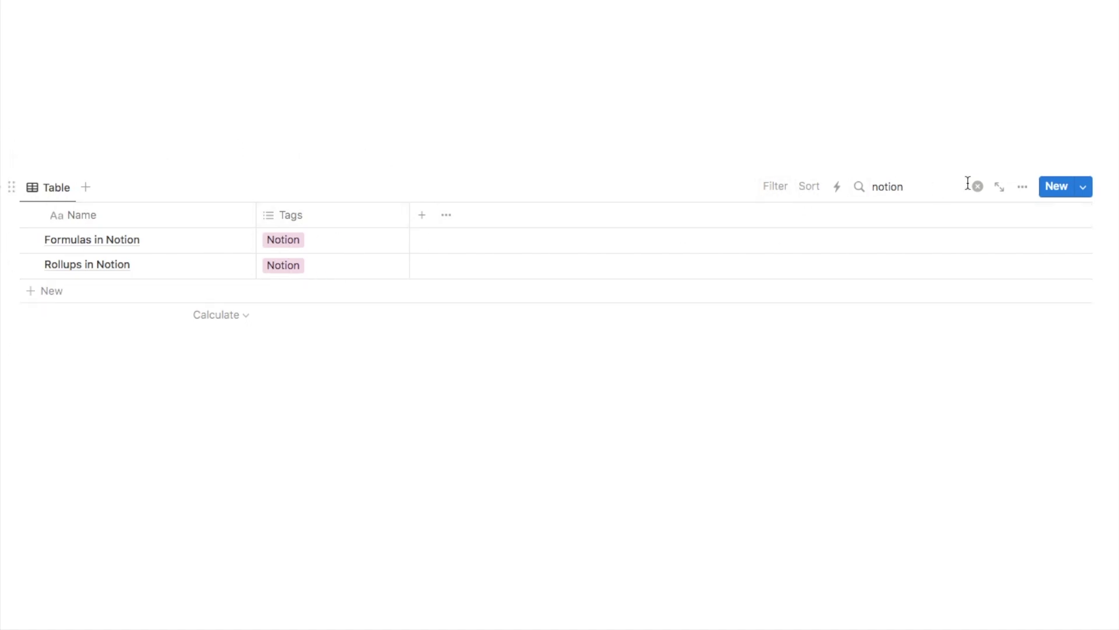
click(977, 189)
Filter the table by Tags to show only Recipe entries.
click(887, 187)
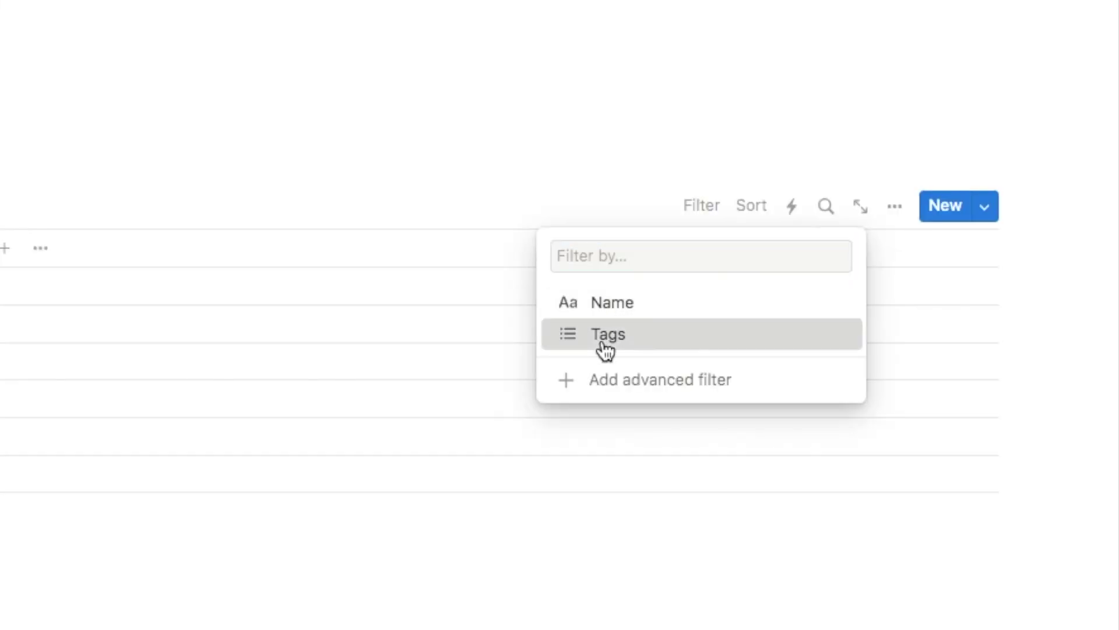
click(606, 334)
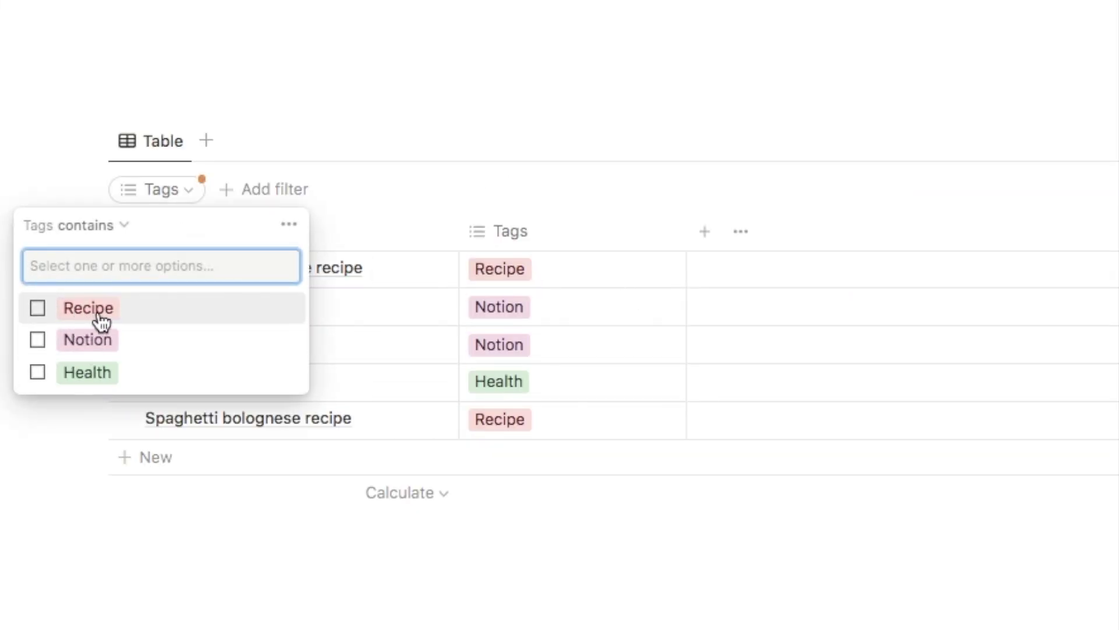
click(95, 319)
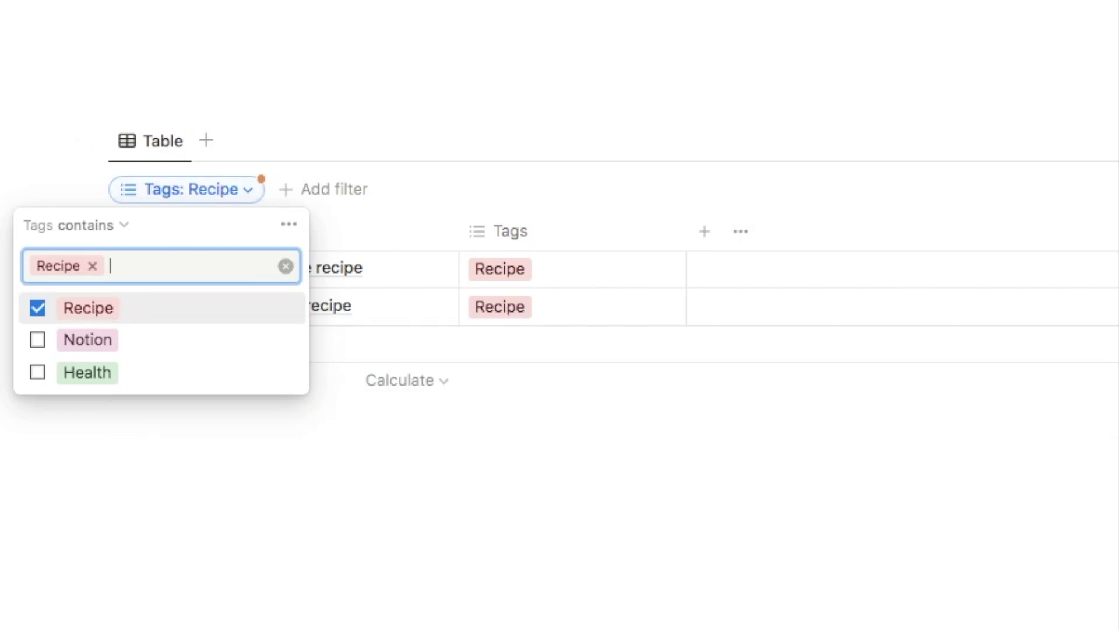
key(Escape)
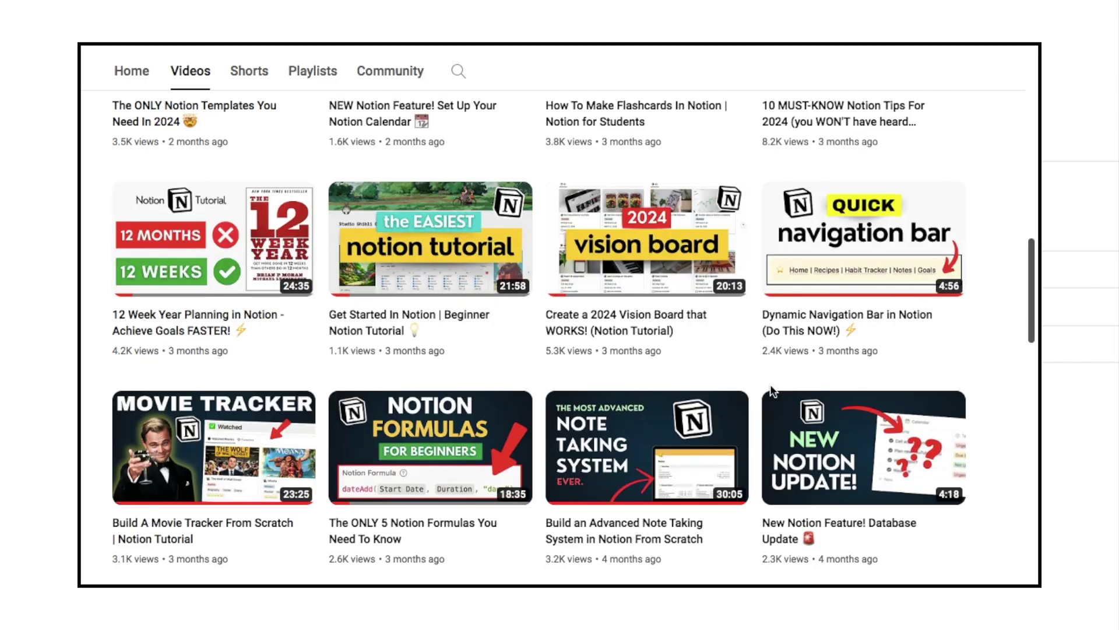
Play the 'Build an Advanced Note Taking System in Notion From Scratch' video.
click(684, 471)
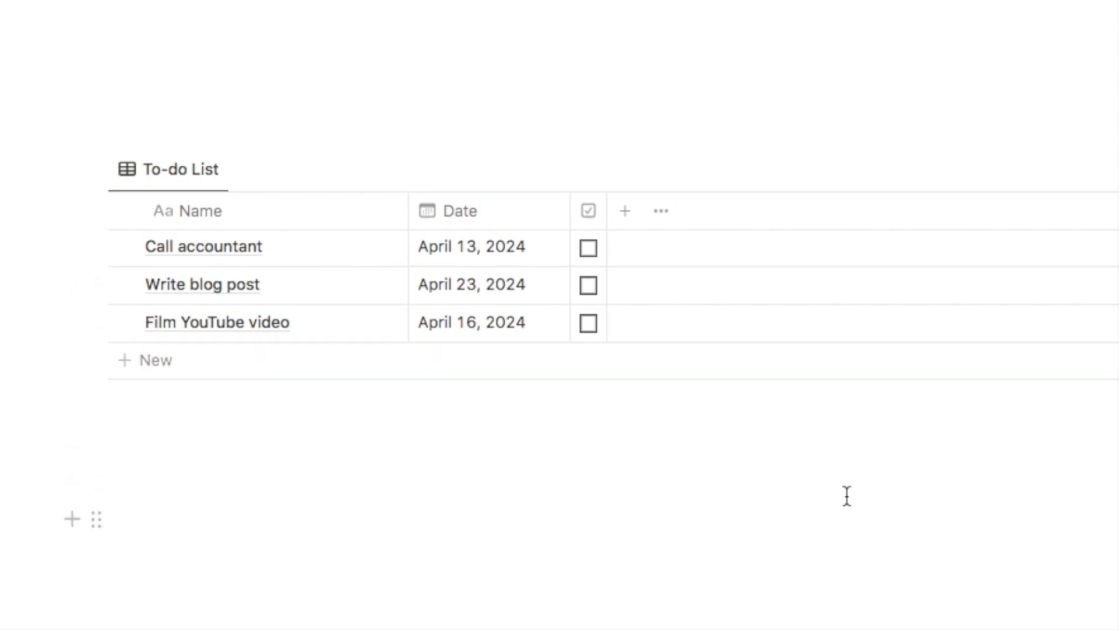
Turn on sub-items in the To-do List view settings and return to the table.
click(895, 181)
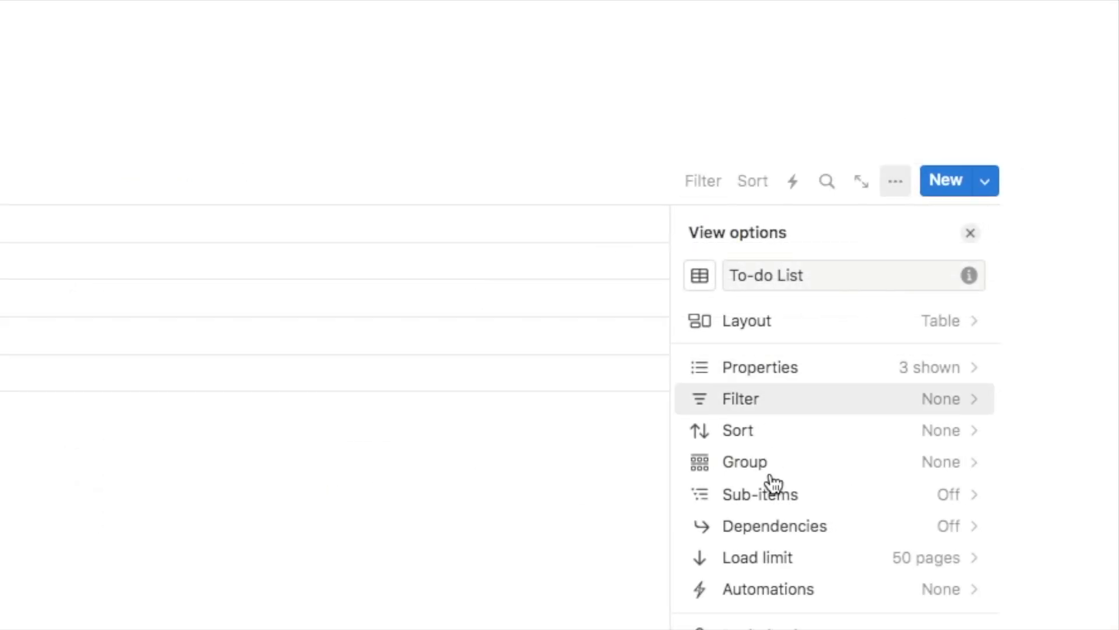
click(782, 499)
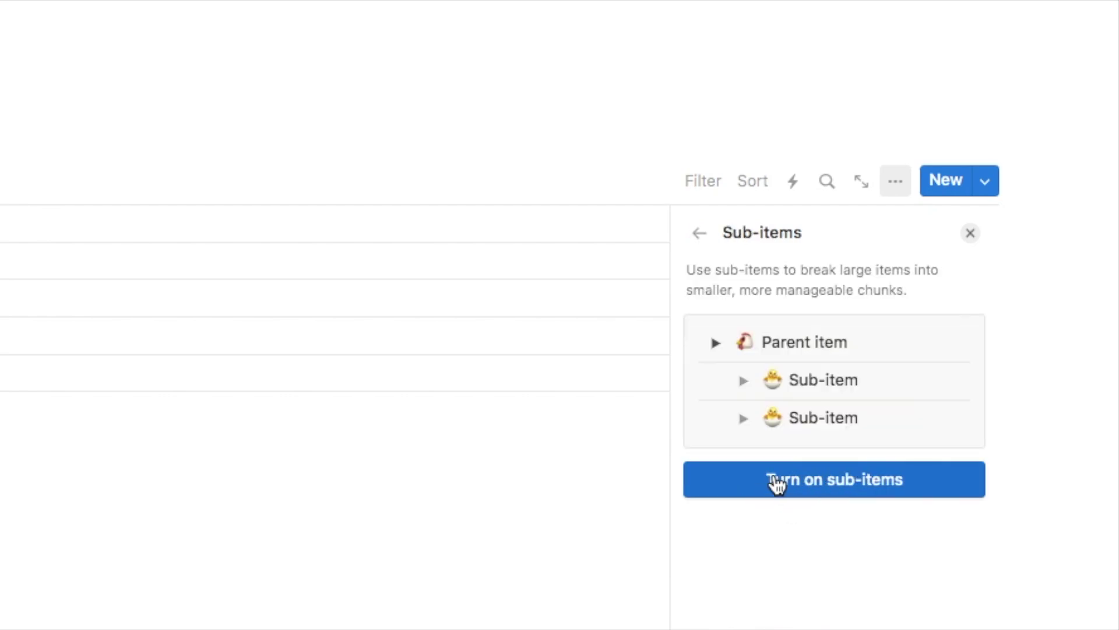
click(796, 486)
click(243, 424)
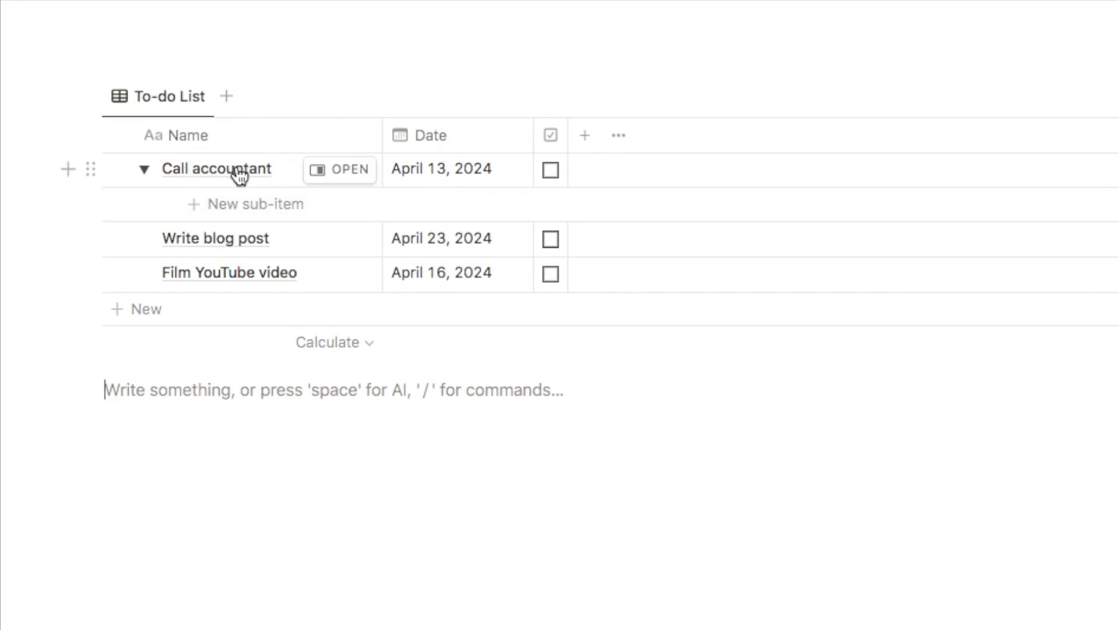
Add a Plan outline sub-item under Write blog post, dated April 13, 2024.
click(144, 170)
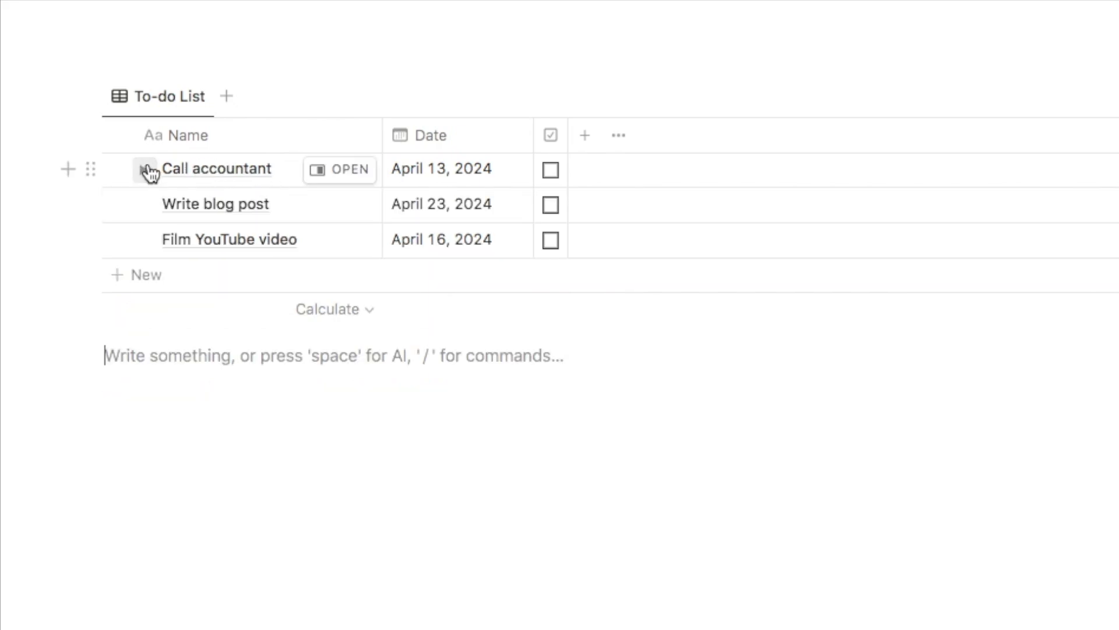
click(144, 206)
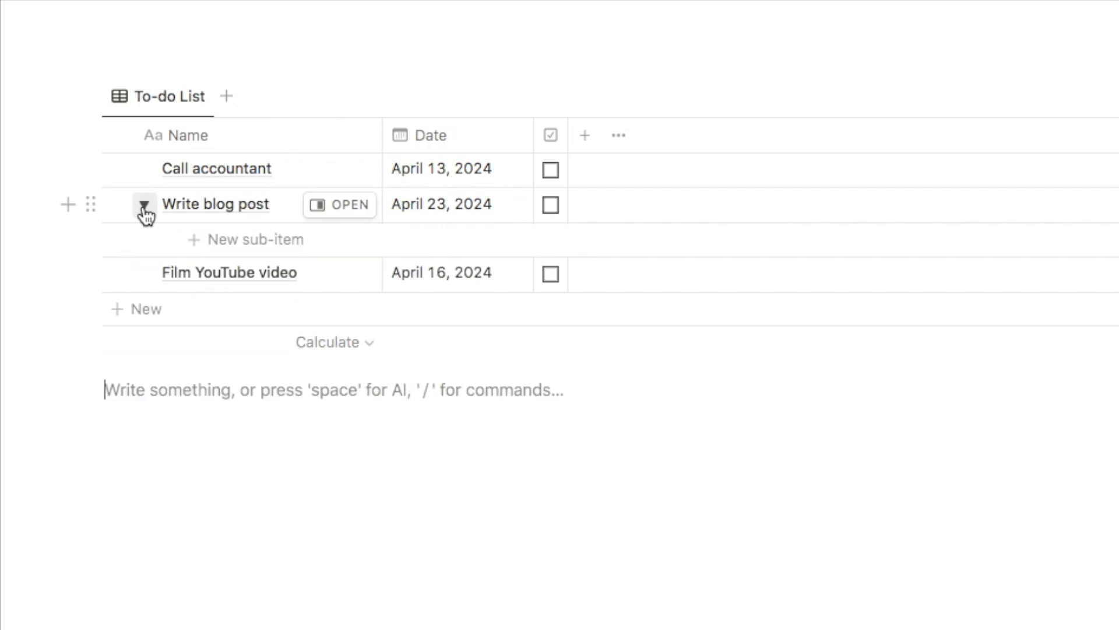
click(216, 248)
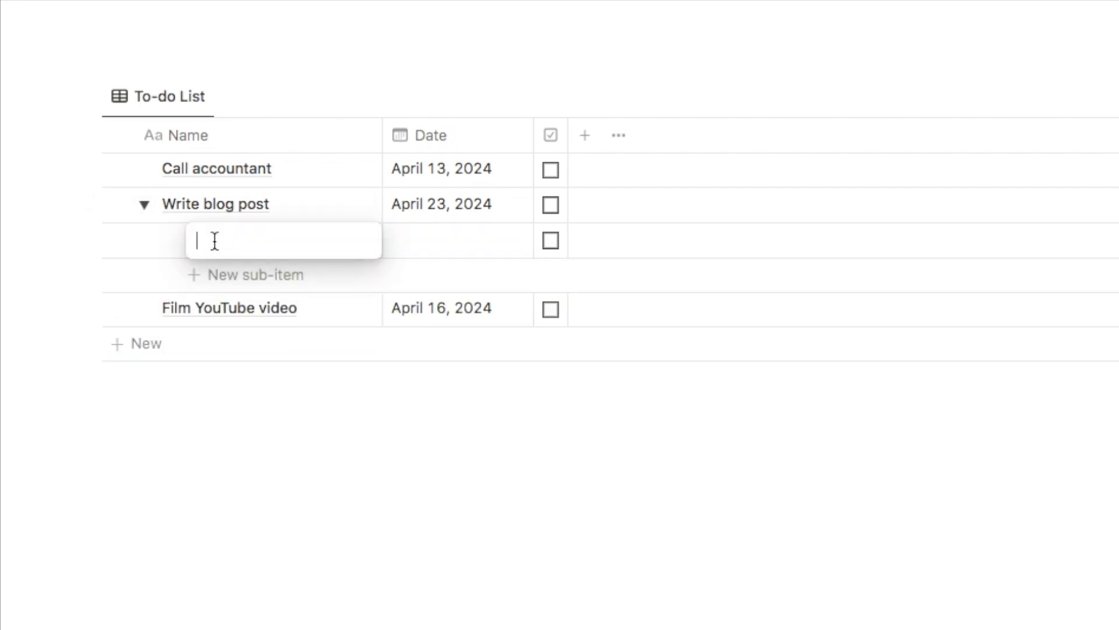
text(Plan outline)
key(Return)
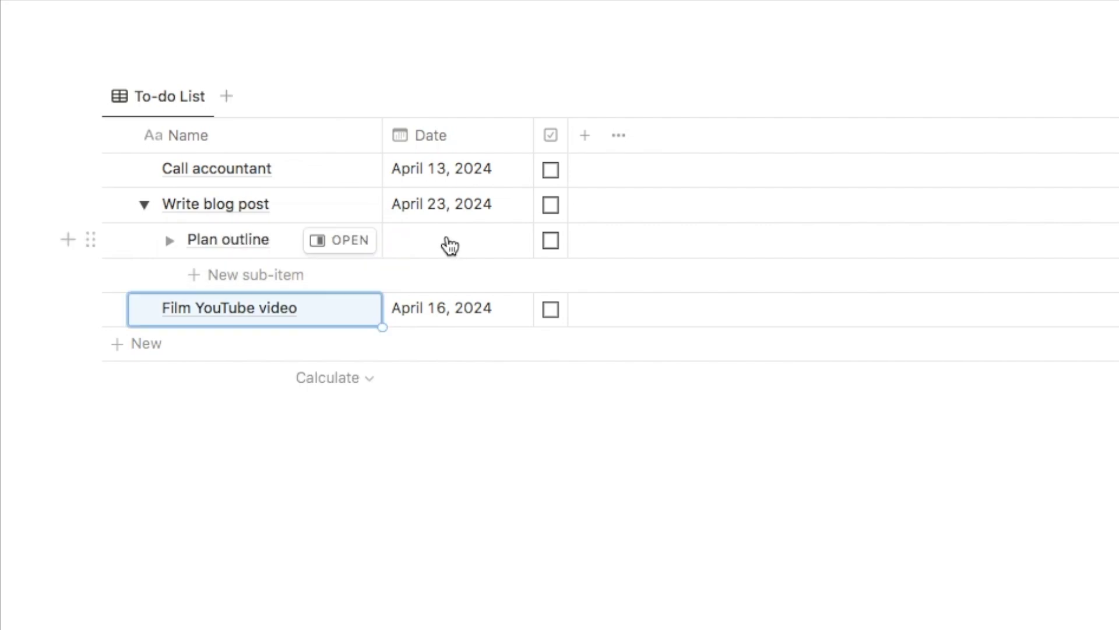
click(448, 244)
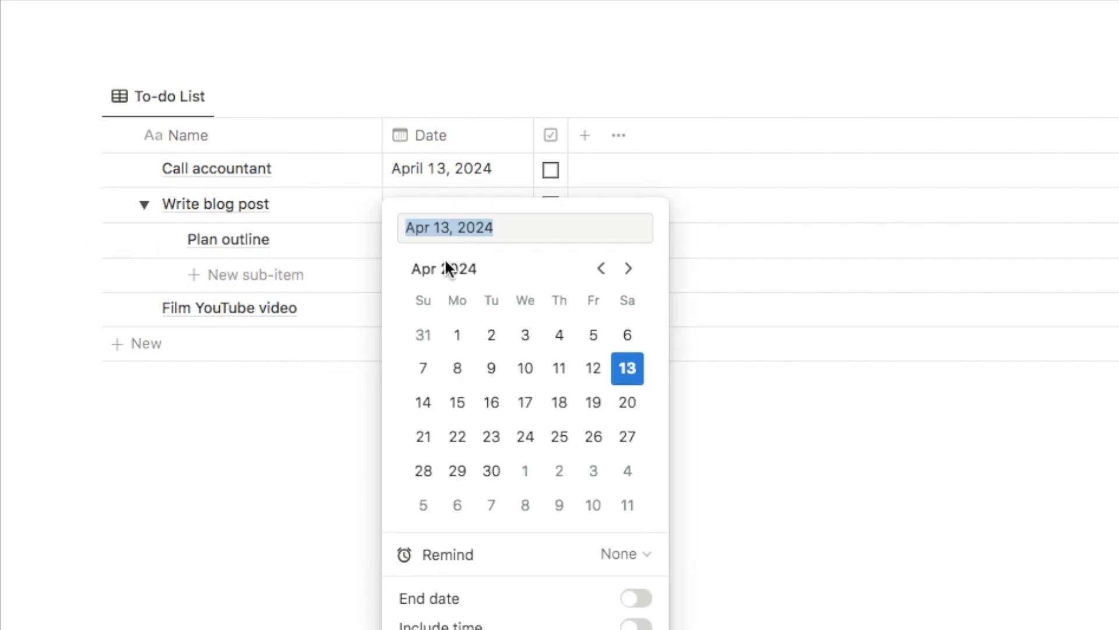
click(216, 279)
Add a Write first draft sub-item and nest Write intro beneath it.
click(215, 274)
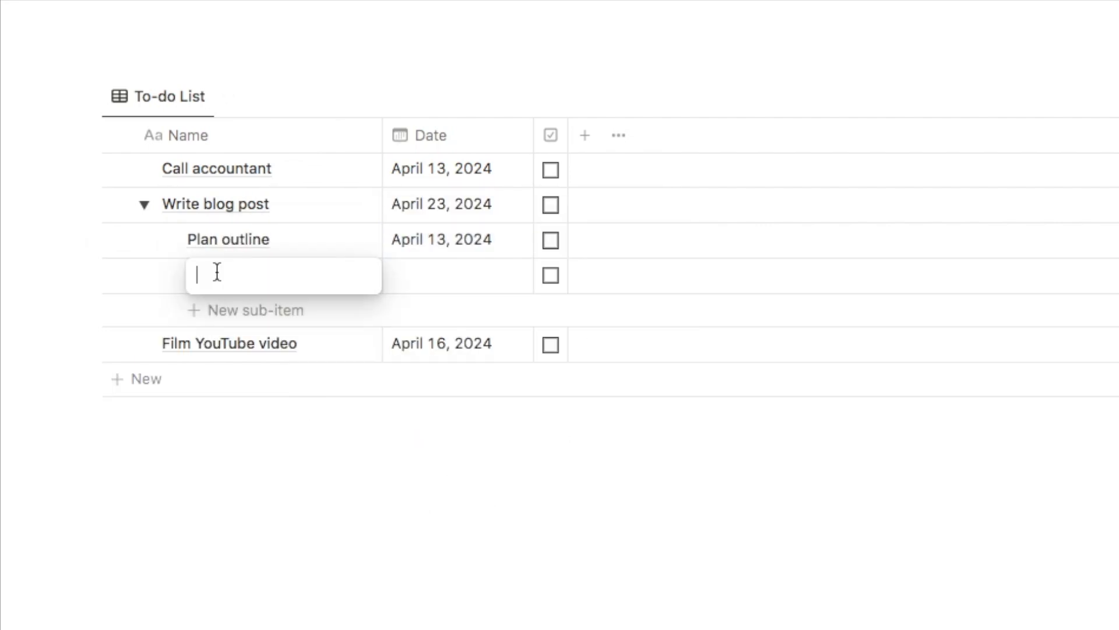
text(Write first draft)
key(Return)
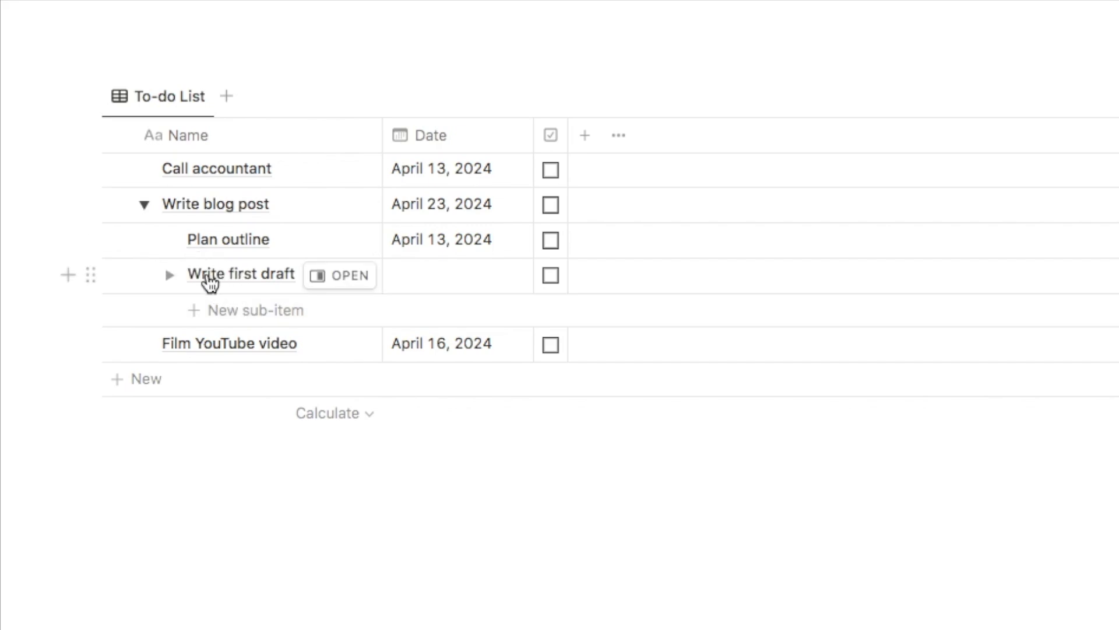
click(171, 275)
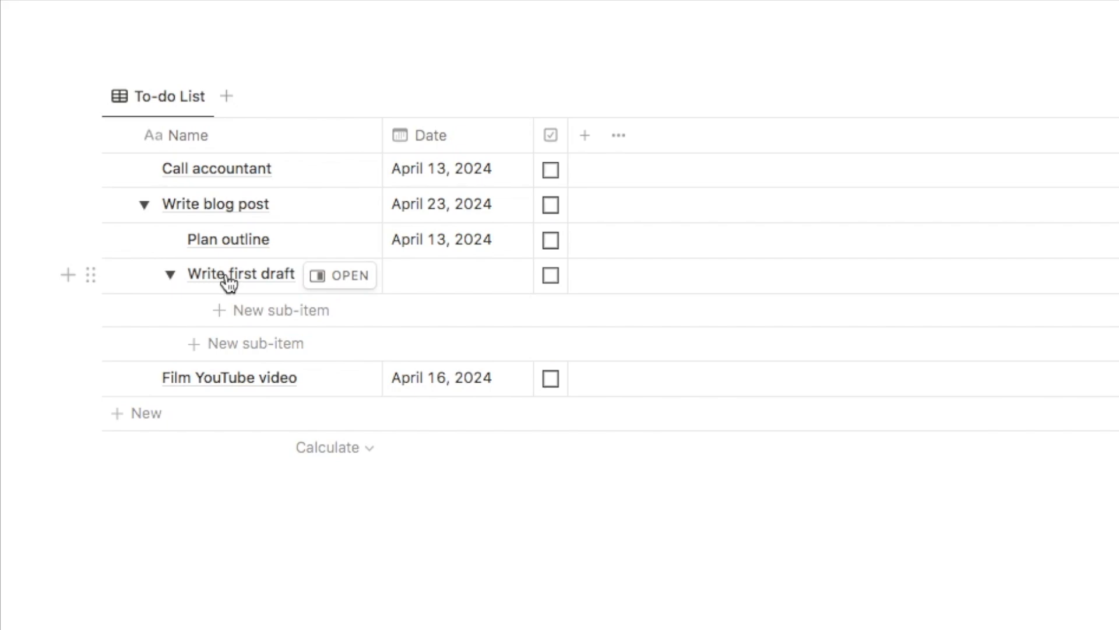
click(259, 315)
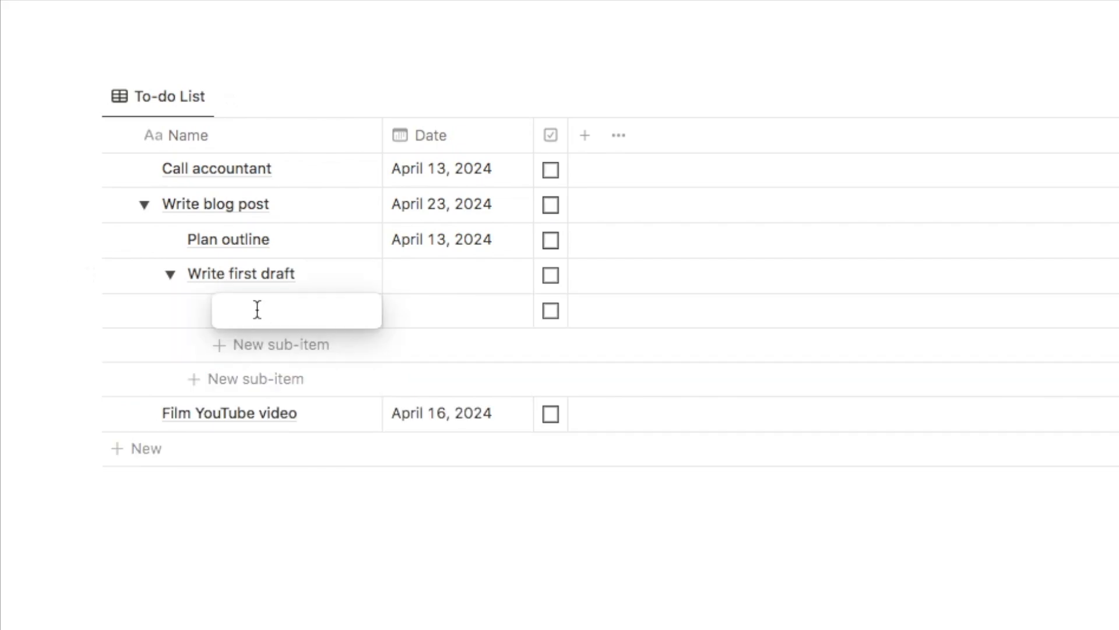
text(Write intro)
key(Return)
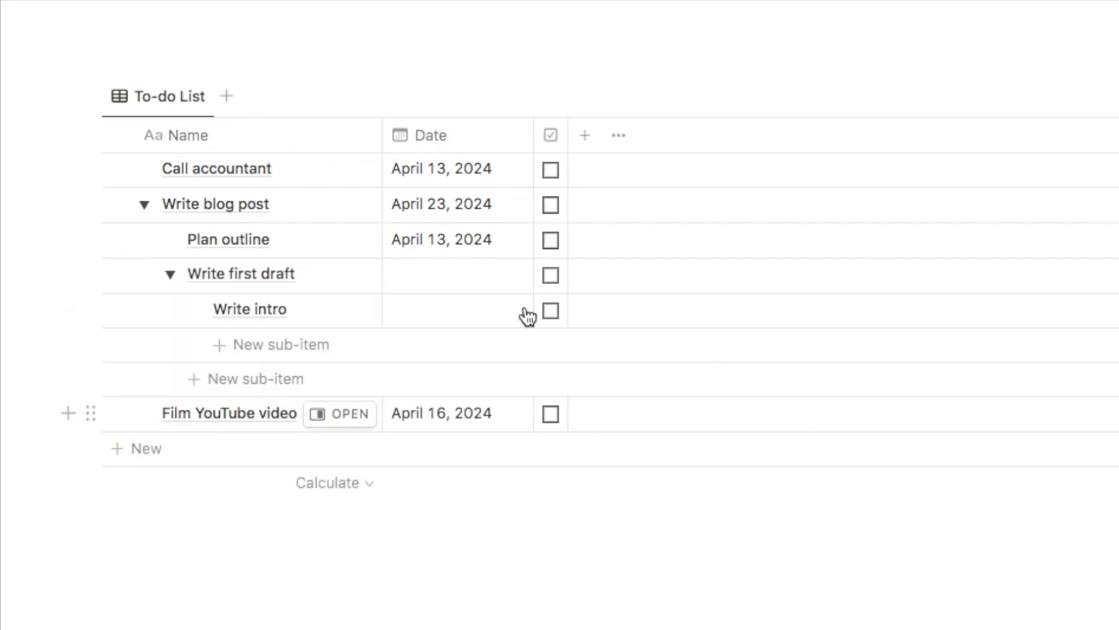
click(170, 275)
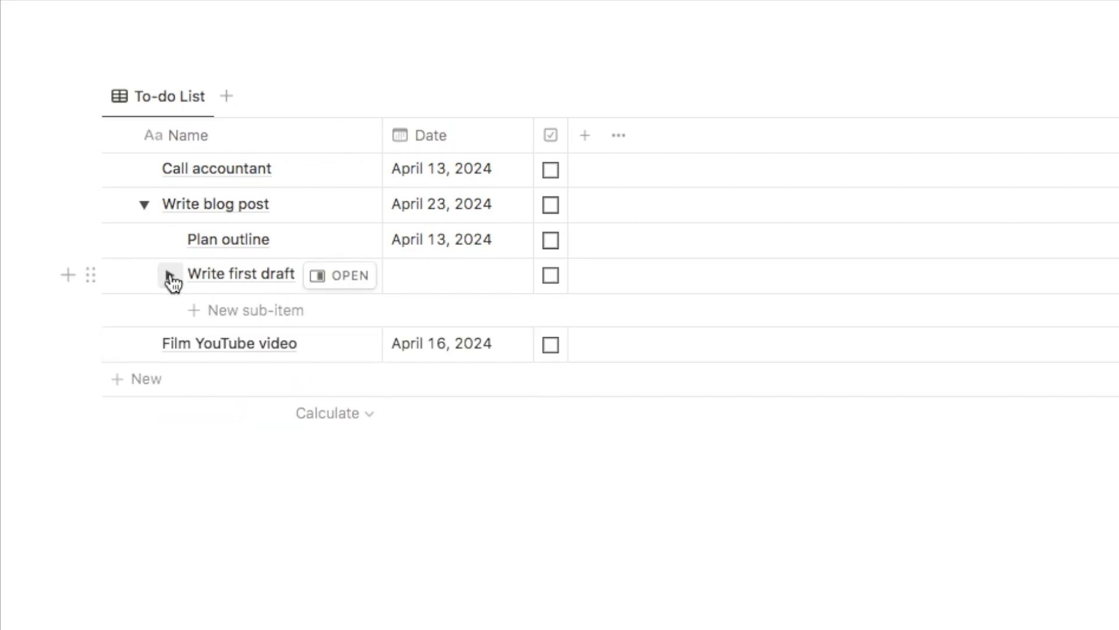
click(143, 207)
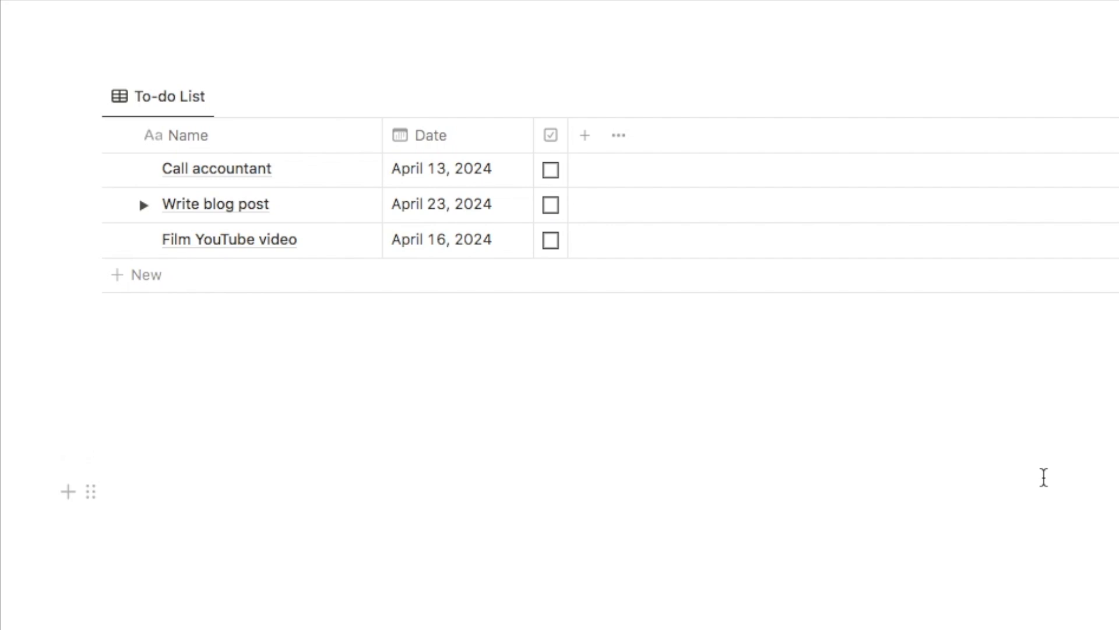
click(143, 205)
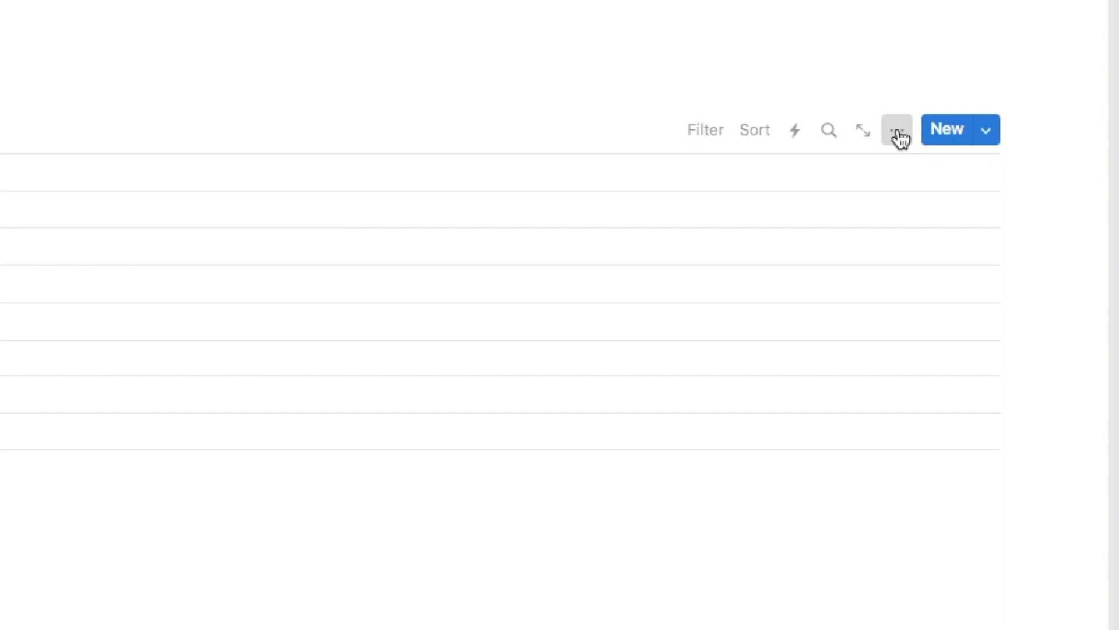
click(899, 131)
click(771, 447)
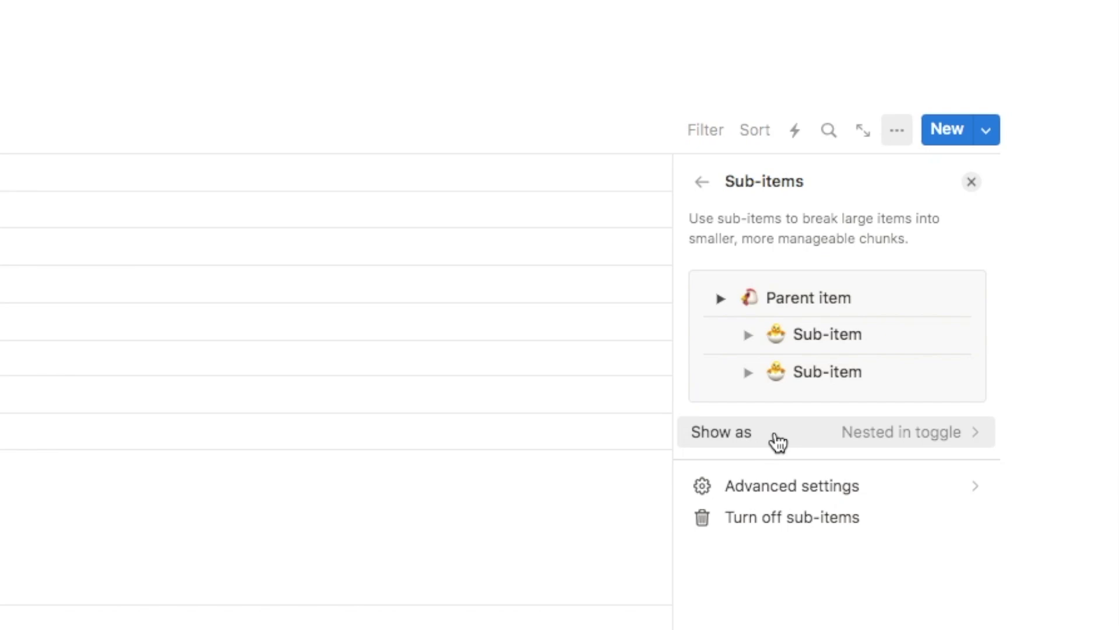
click(777, 442)
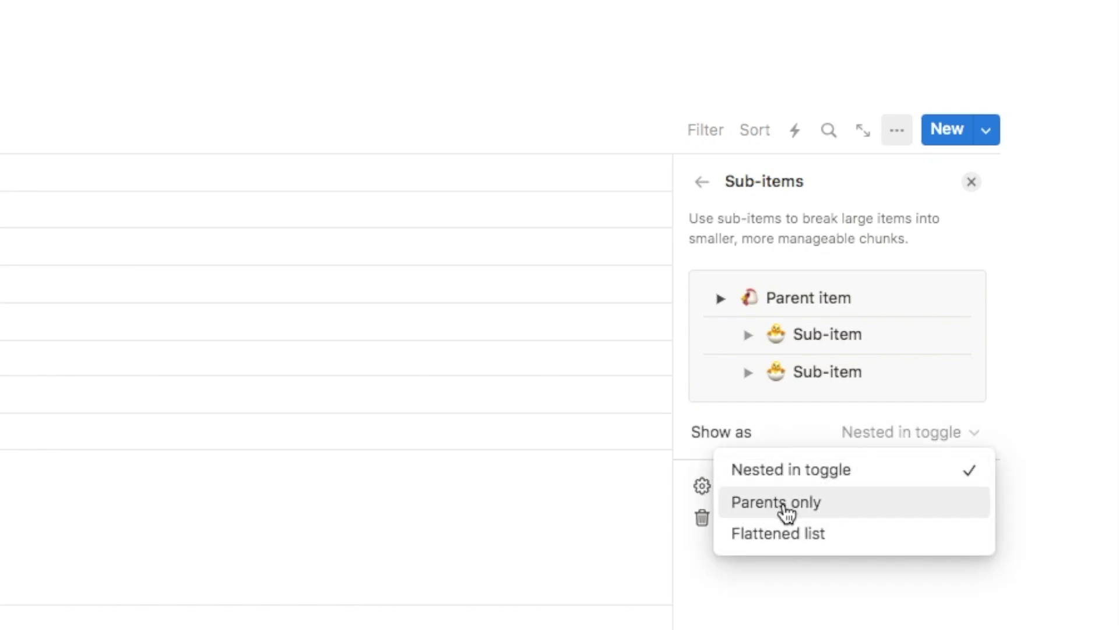
click(786, 513)
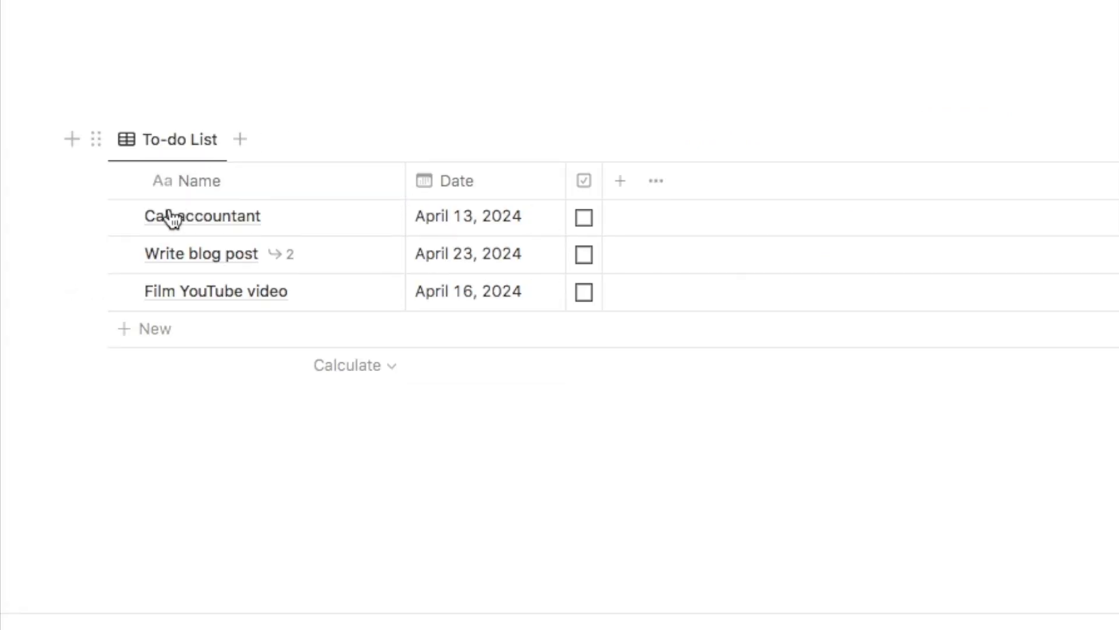
mouse_move(284, 268)
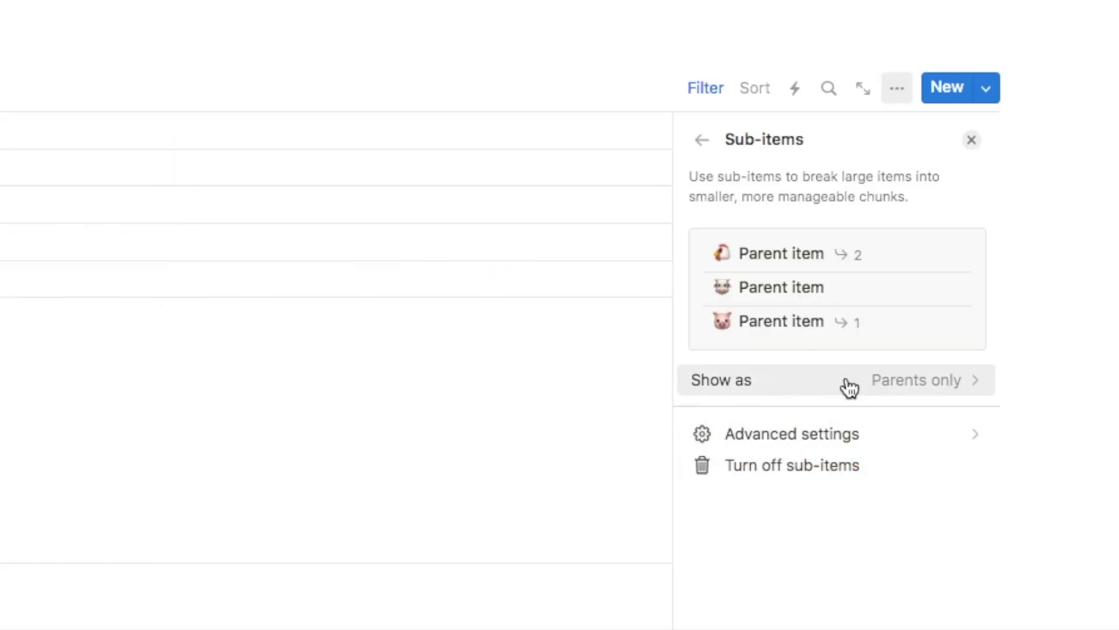
click(866, 378)
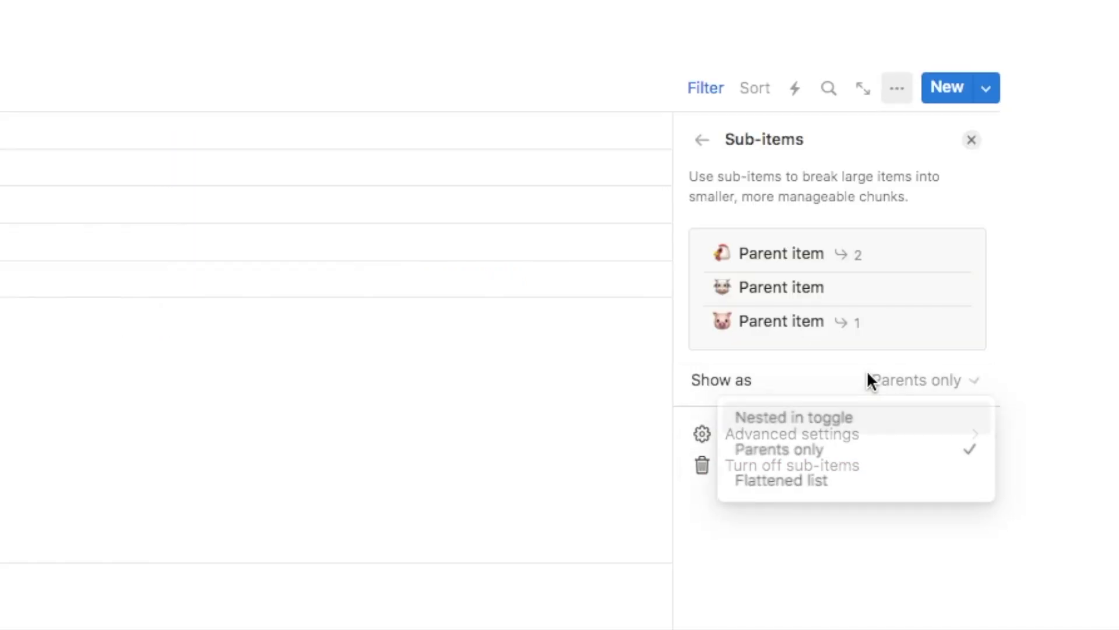
click(788, 487)
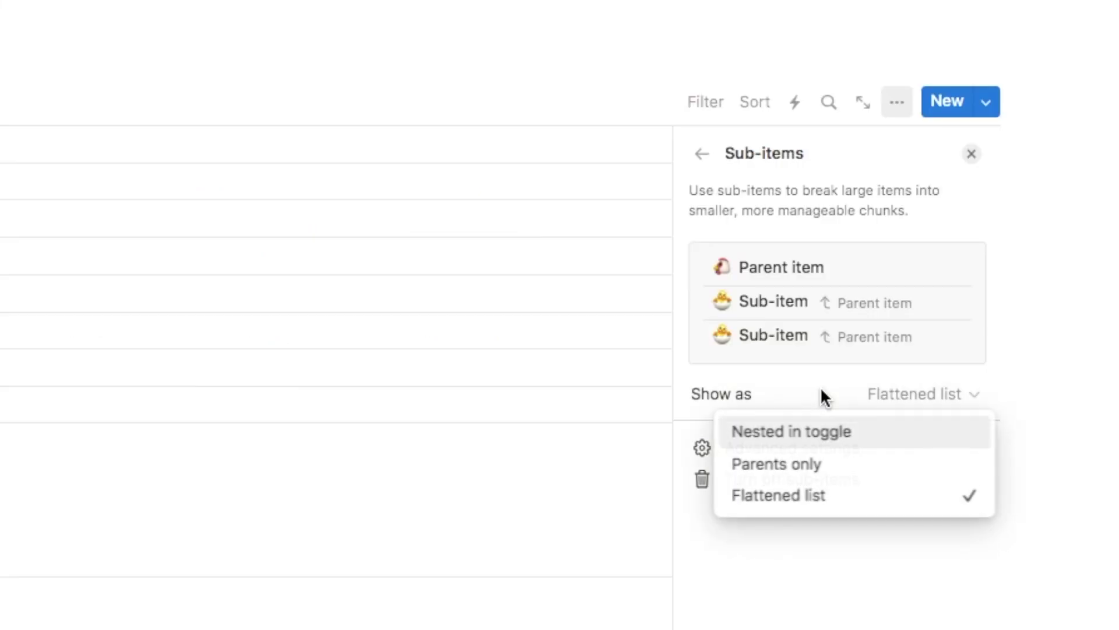
click(817, 435)
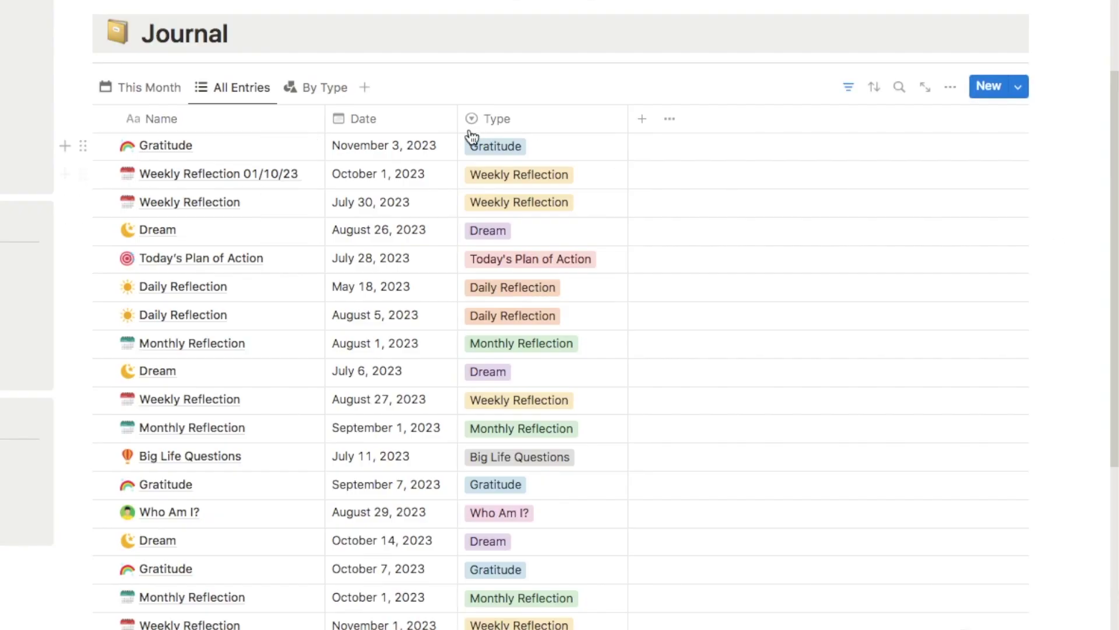
Sort the Journal's All Entries table by Date in descending order.
click(415, 130)
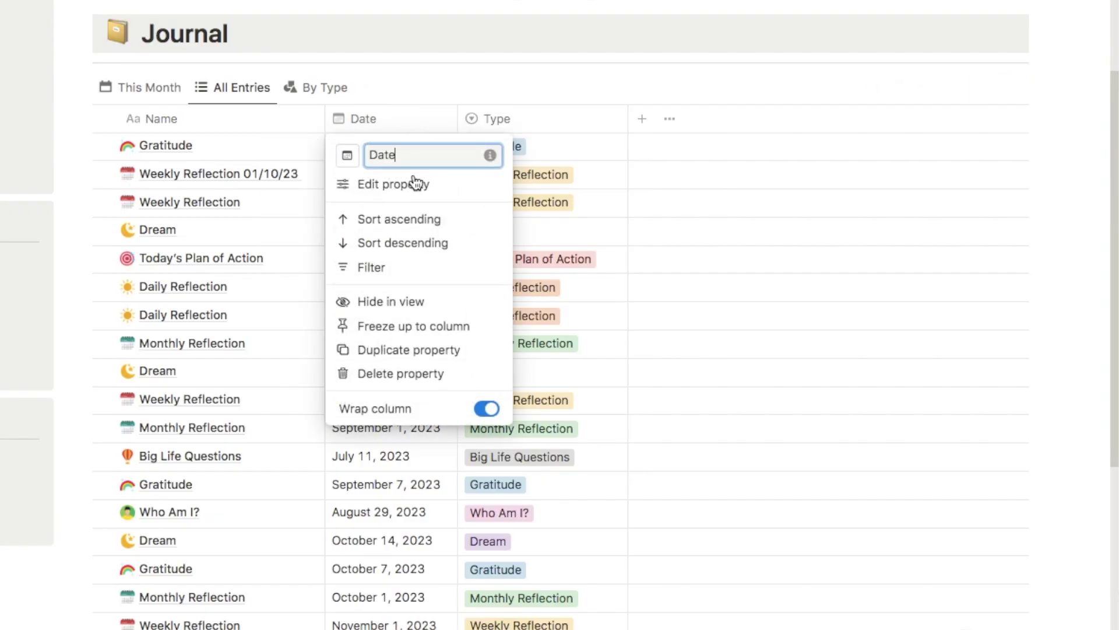
click(420, 244)
scroll(1058, 195, down, 3)
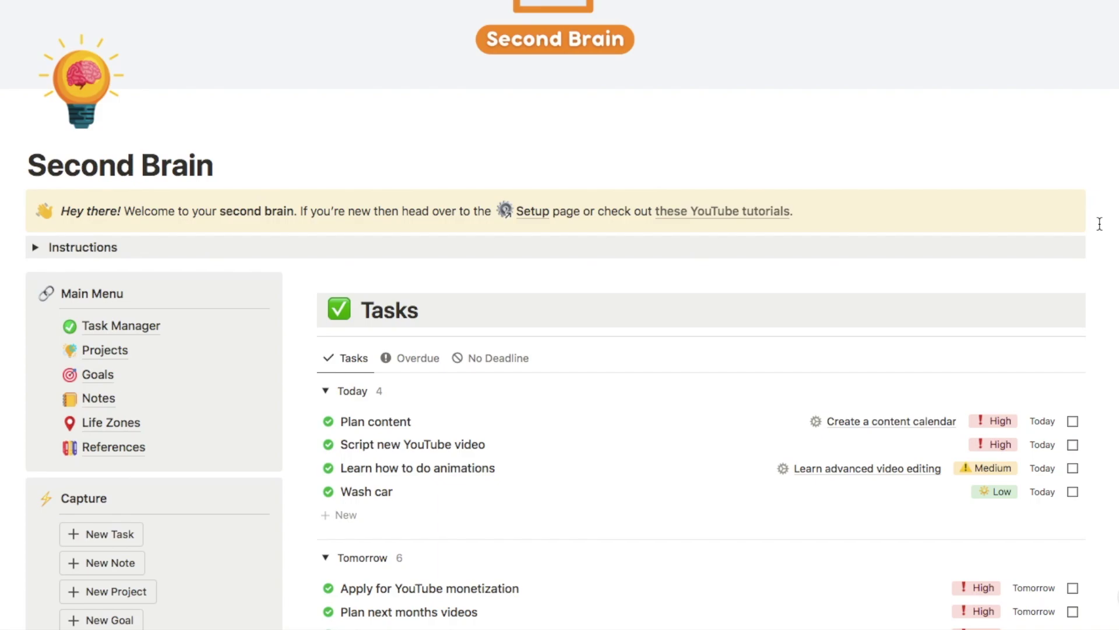
scroll(1099, 224, down, 3)
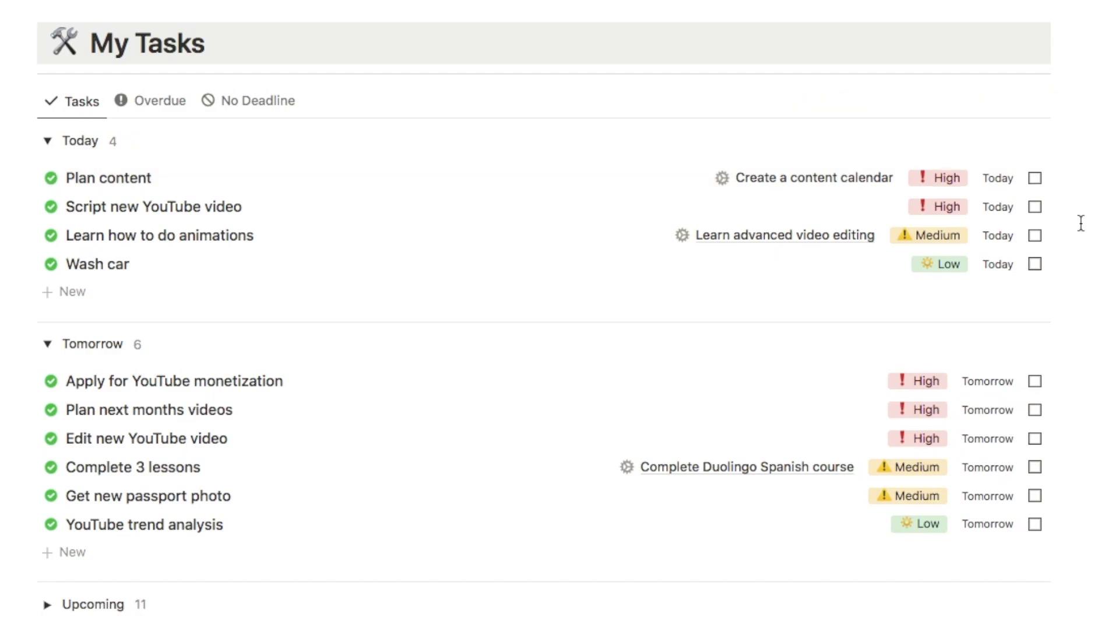
Review the Due and Priority sorts, then check off the Plan content task.
click(852, 101)
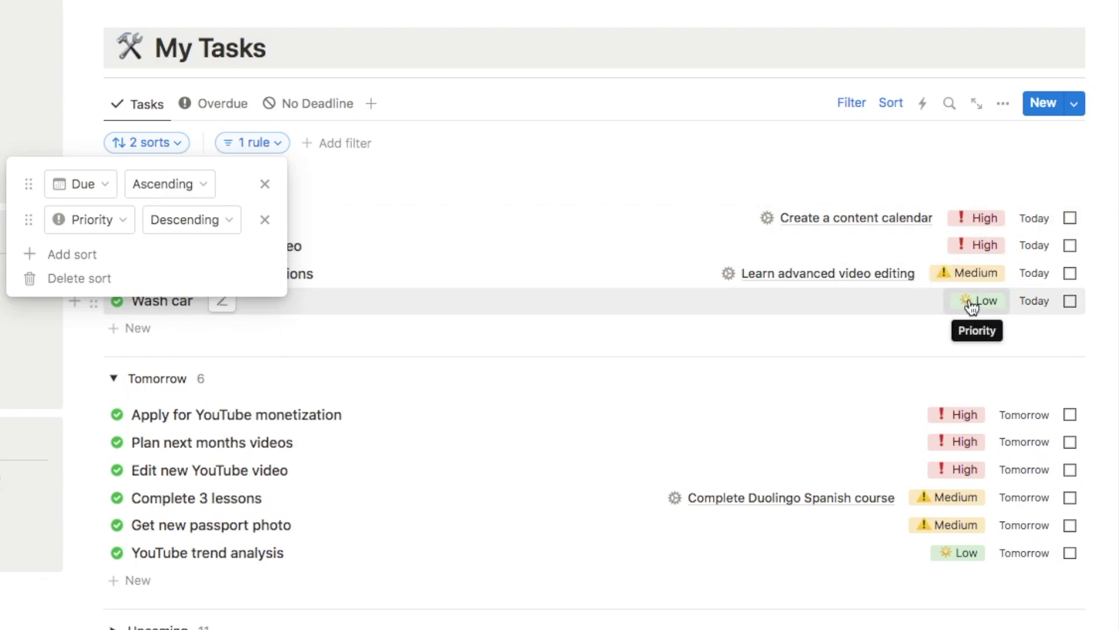
click(1095, 282)
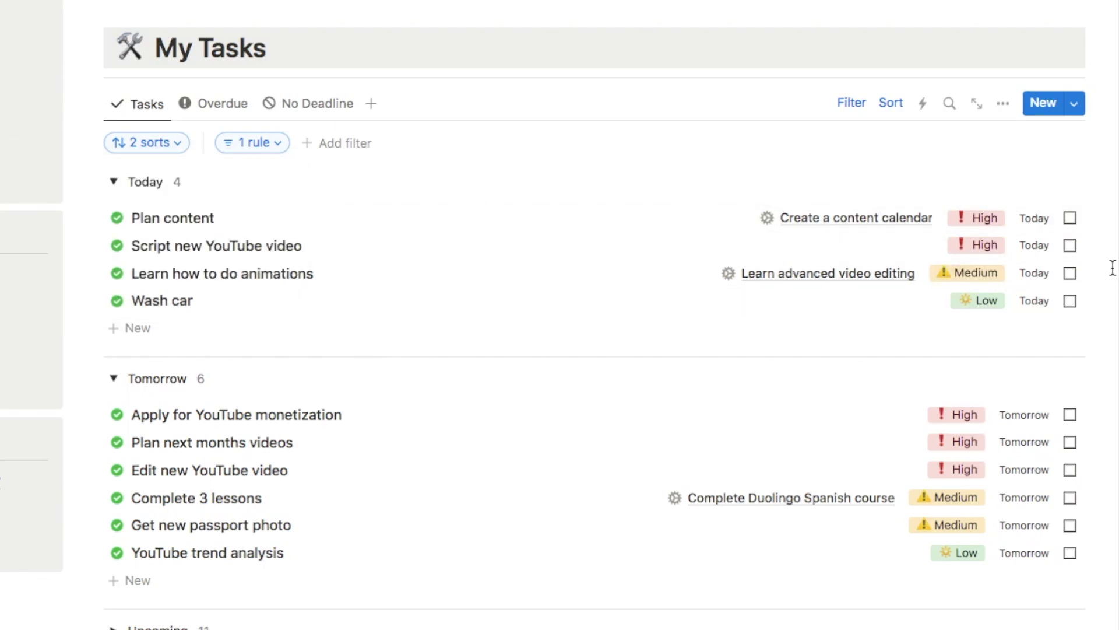
click(1070, 219)
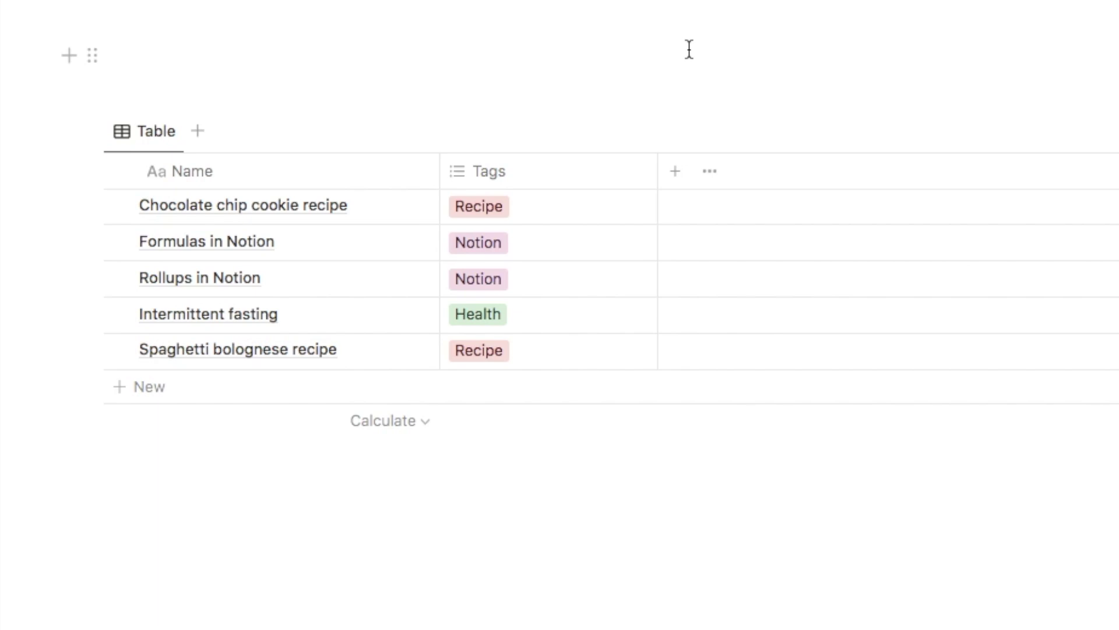
Add a Last edited time property to the notes table.
click(675, 171)
scroll(784, 432, down, 10)
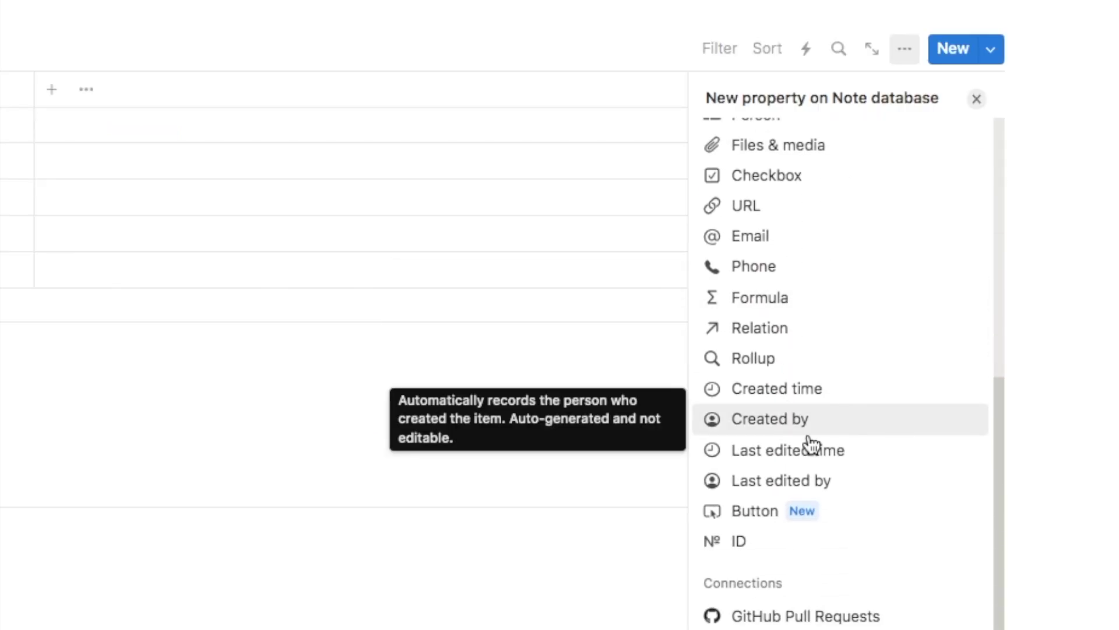
click(819, 457)
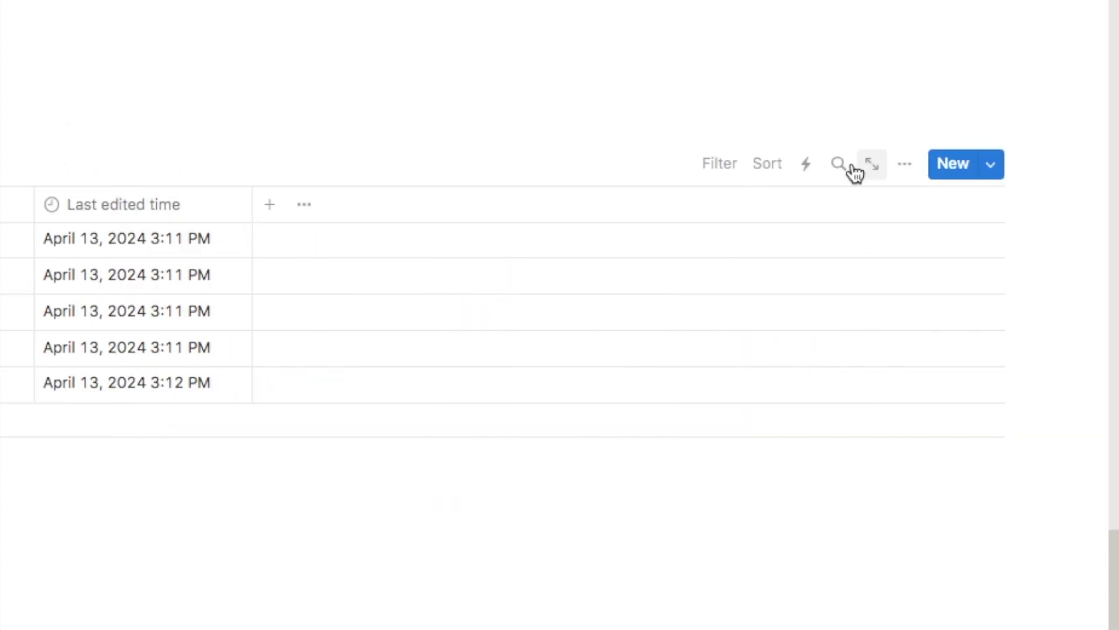
Sort the notes table by Last edited time, descending.
click(764, 165)
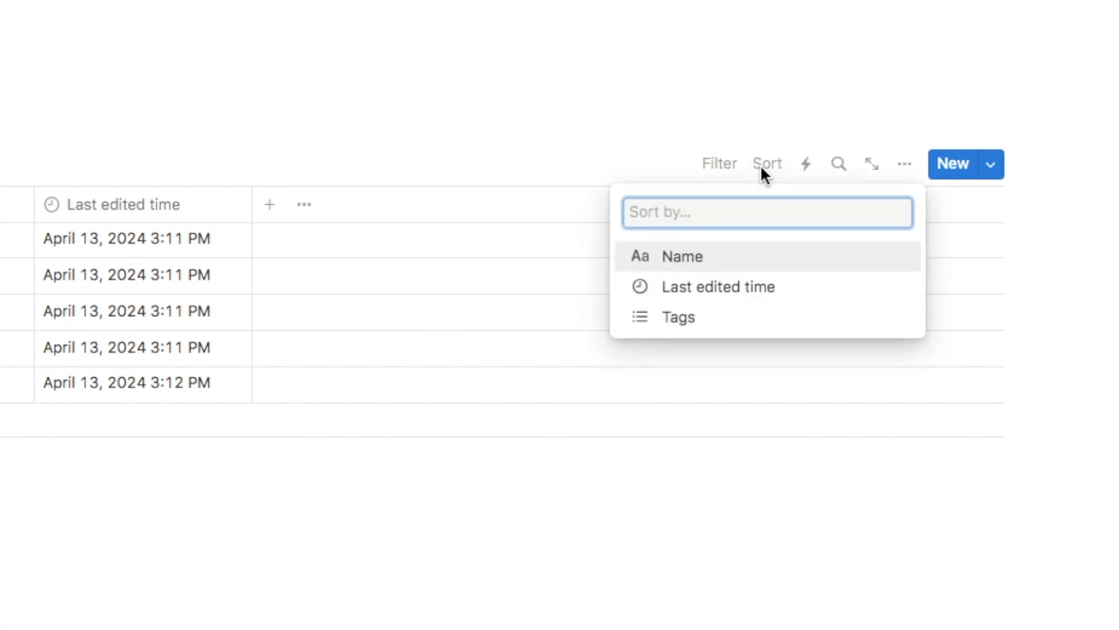
click(709, 289)
click(326, 251)
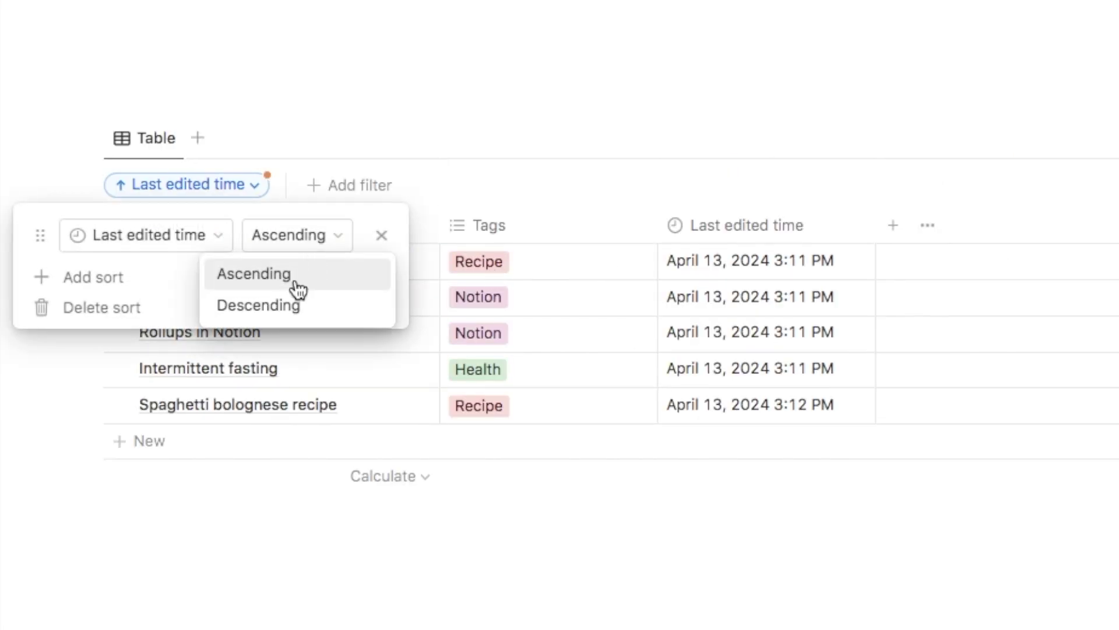
click(290, 308)
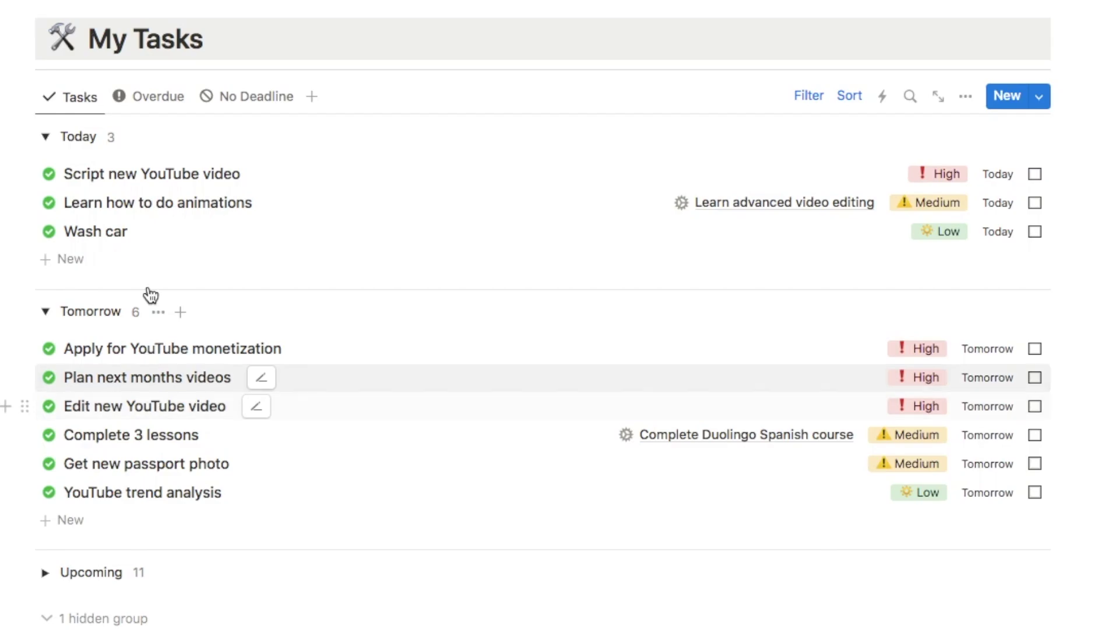
Look over the Overdue and No Deadline views of My Tasks.
click(140, 105)
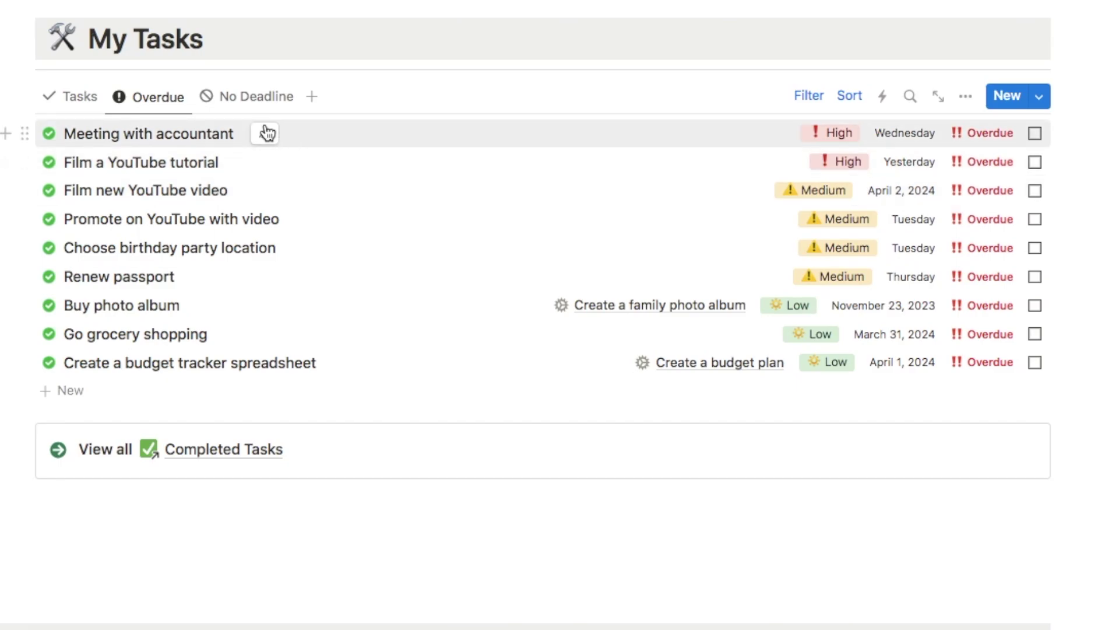
click(229, 105)
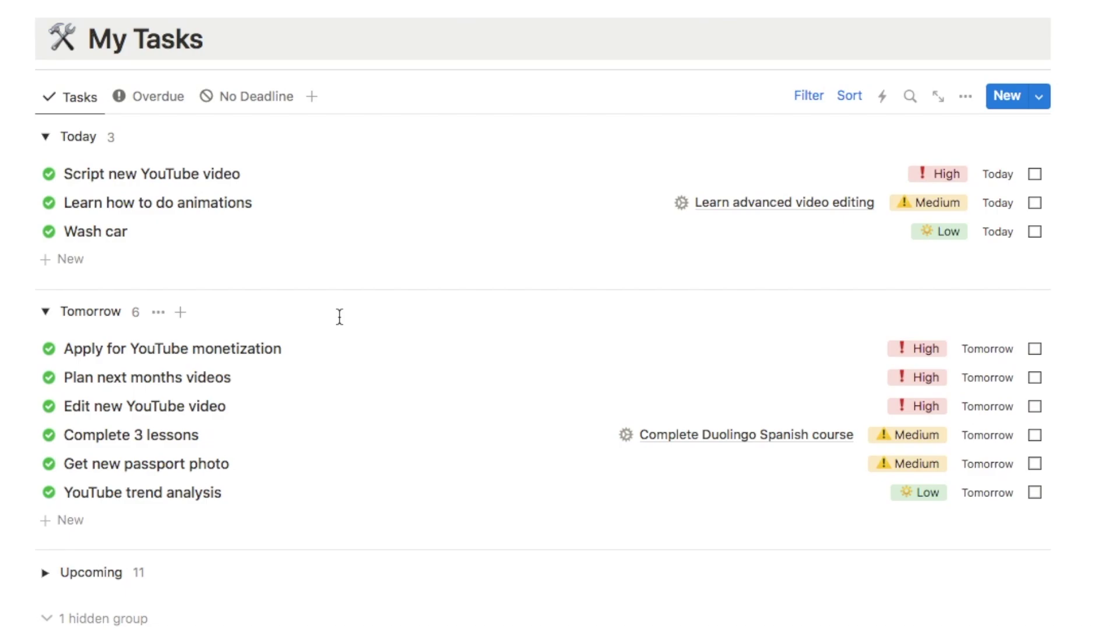
scroll(339, 317, down, 10)
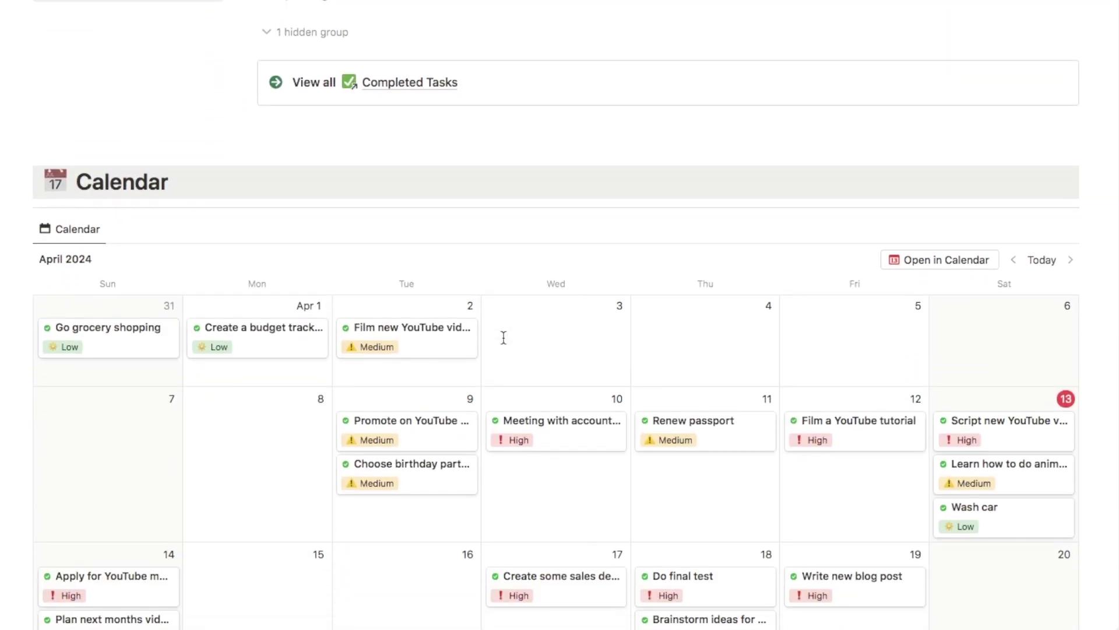
scroll(503, 338, down, 4)
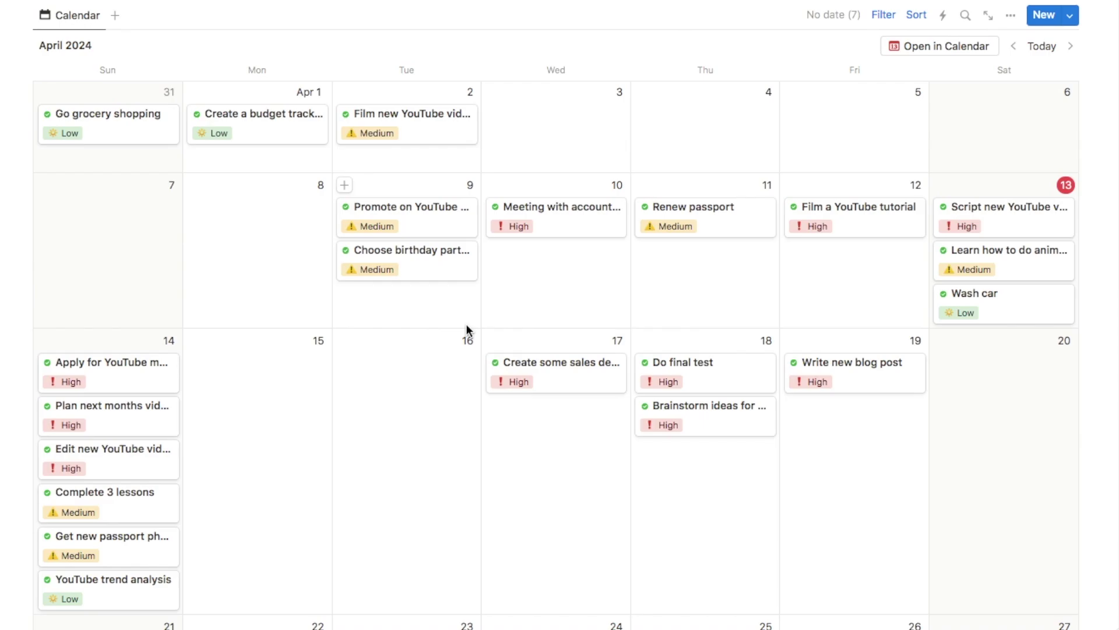
scroll(519, 380, up, 10)
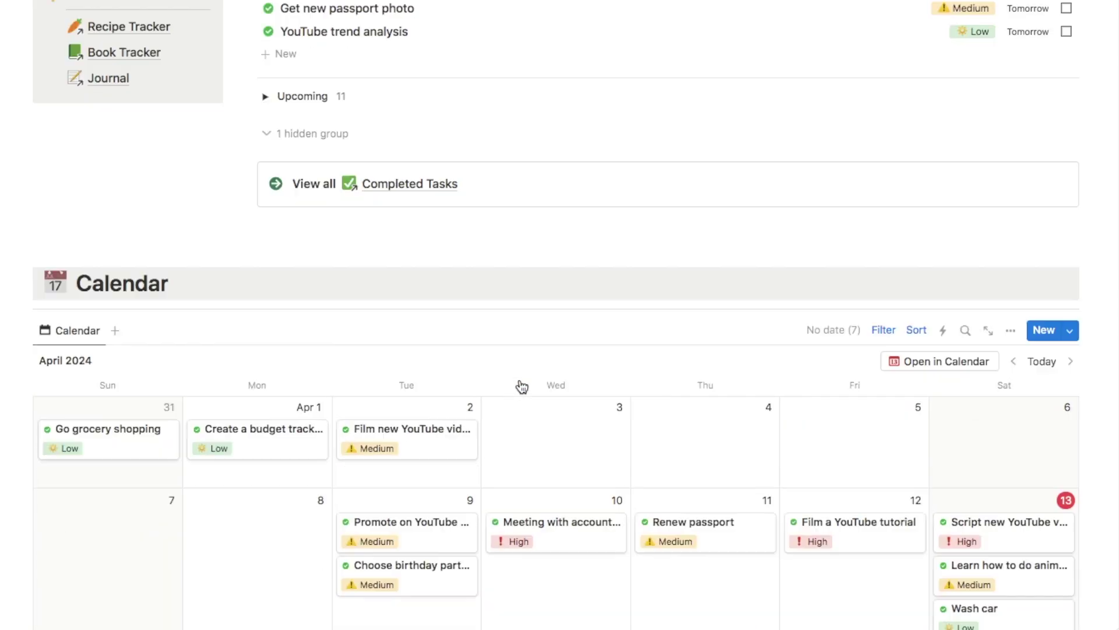
scroll(532, 242, up, 5)
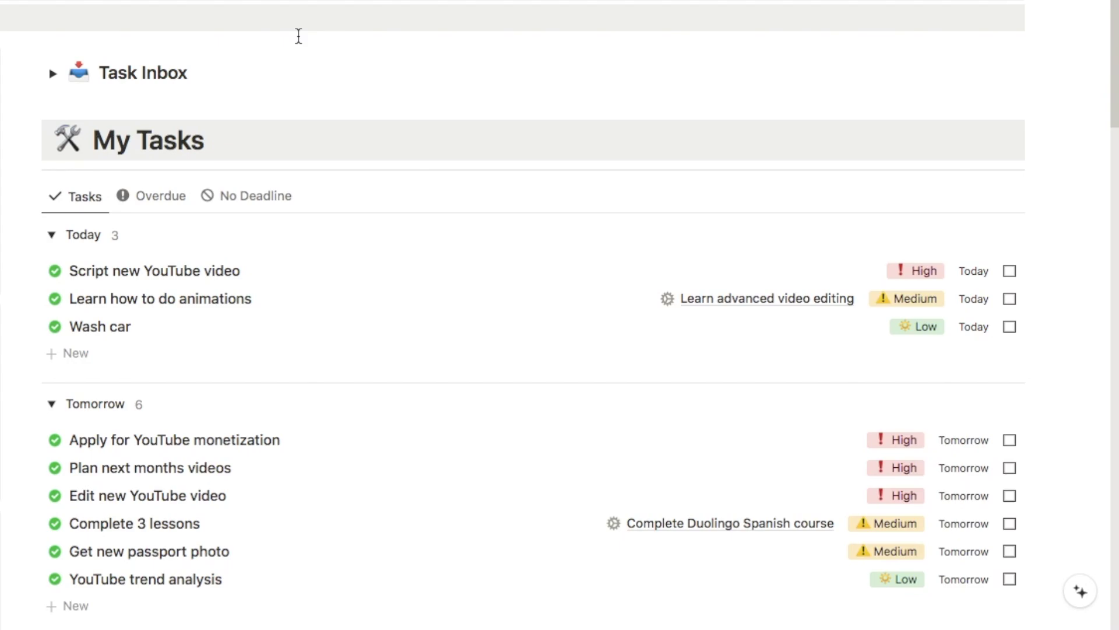
Create a My Tasks view on the Tasks database copying the Overdue view's setup.
mouse_move(311, 205)
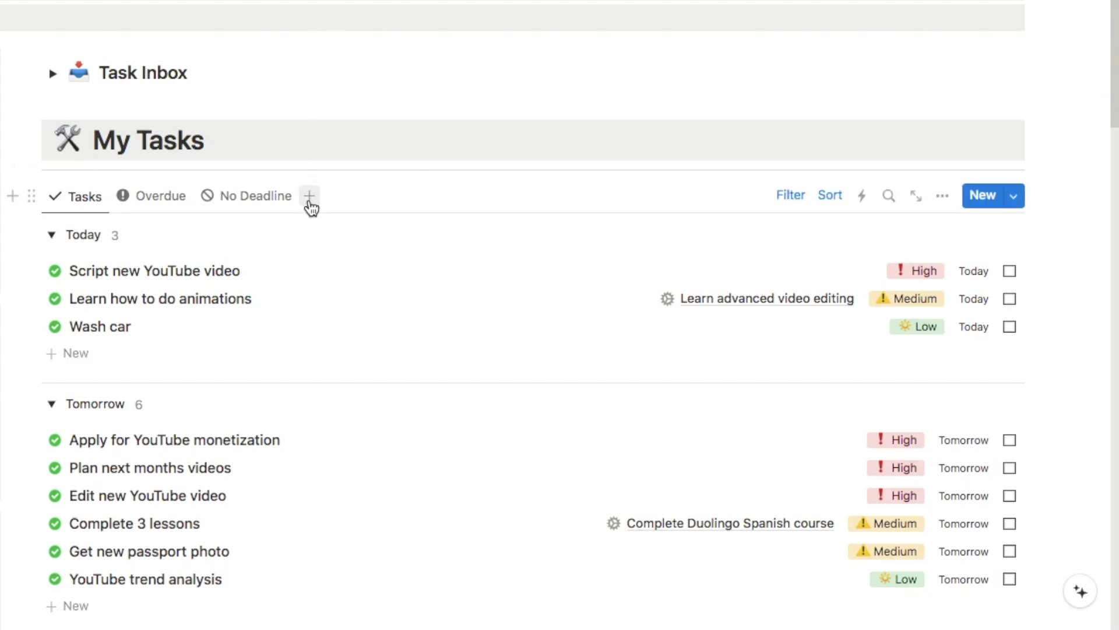
click(310, 197)
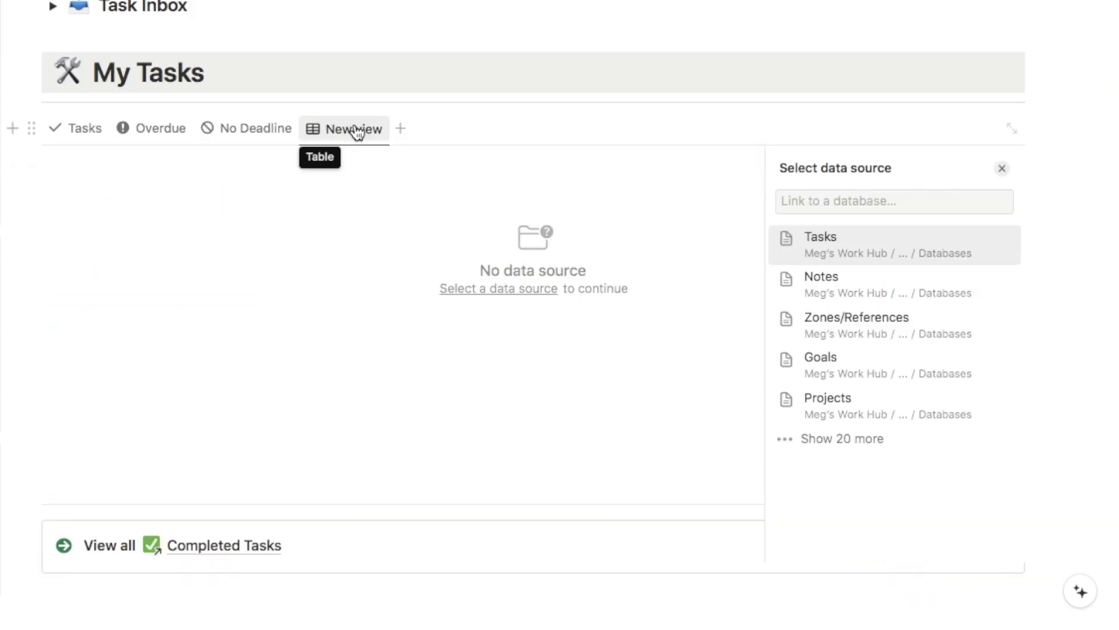
click(840, 246)
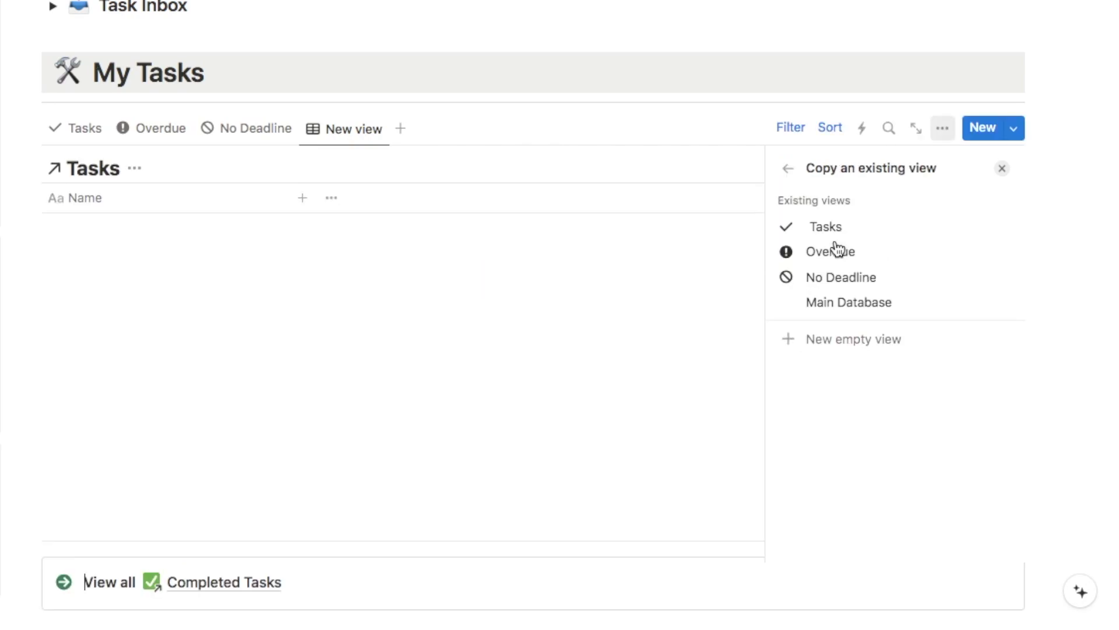
click(838, 249)
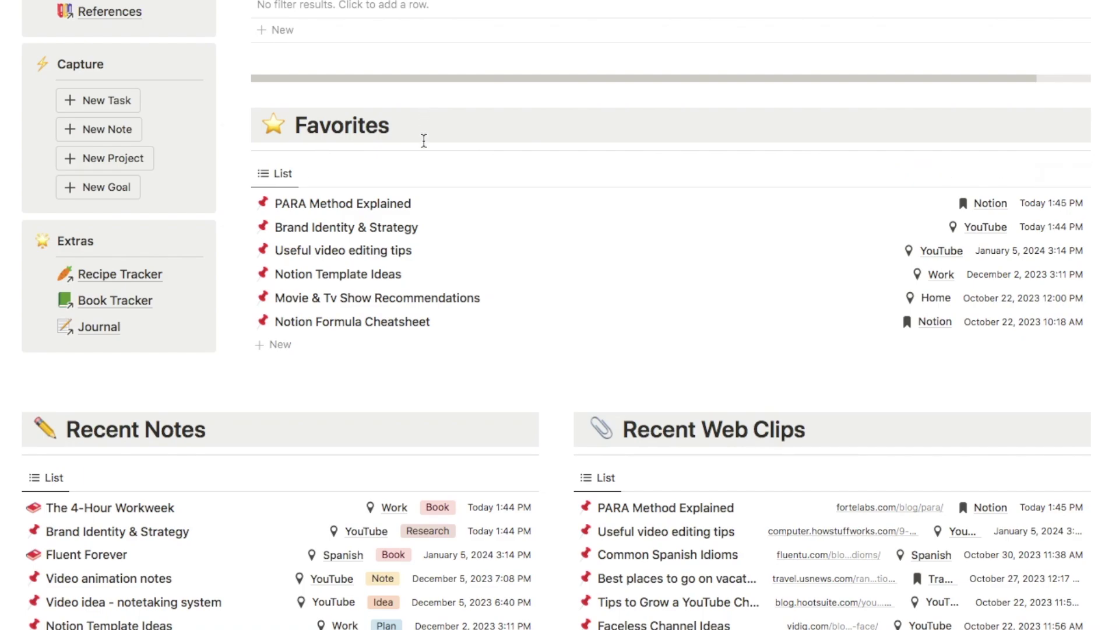
Scroll past the Favorites list and open the sample notes table.
scroll(440, 420, down, 2)
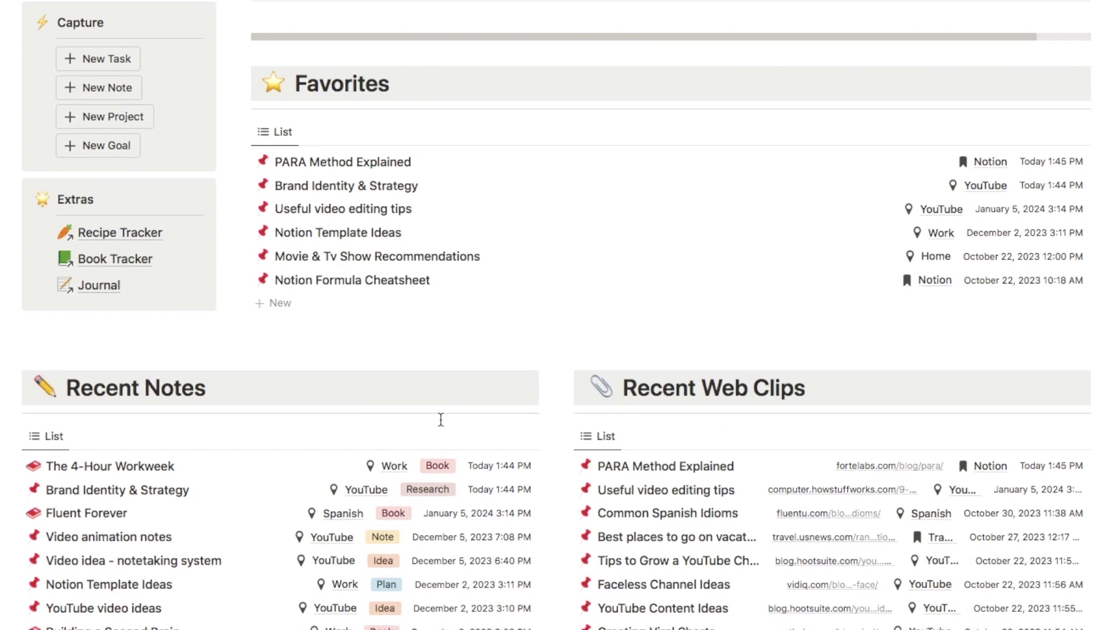
click(337, 166)
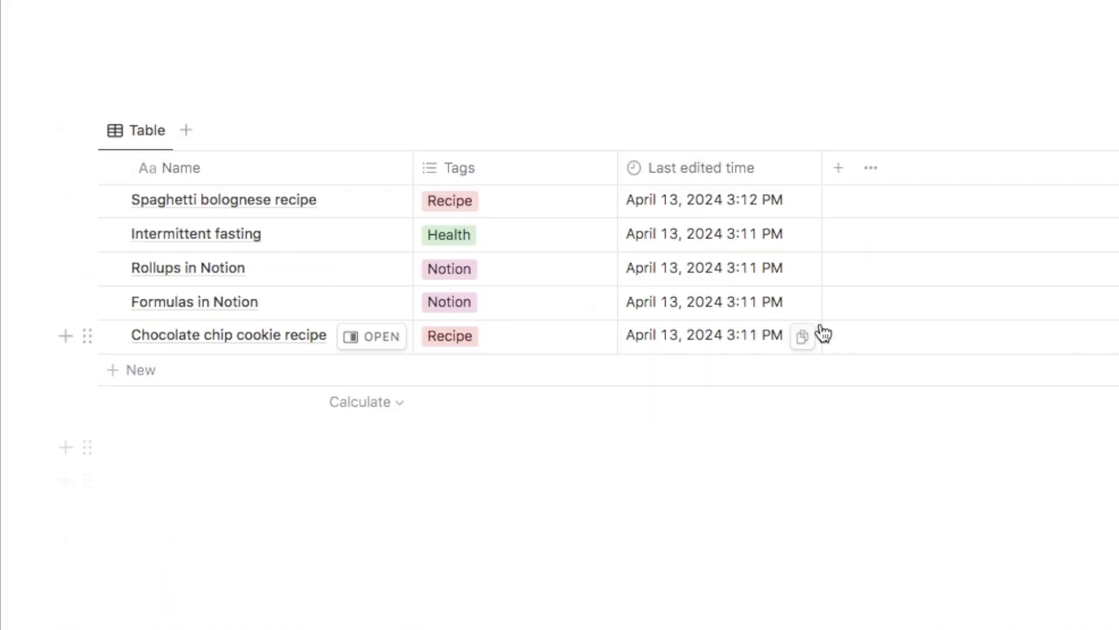
Add a Favorite checkbox column and tick Rollups in Notion and Spaghetti bolognese recipe.
click(838, 174)
scroll(875, 560, down, 6)
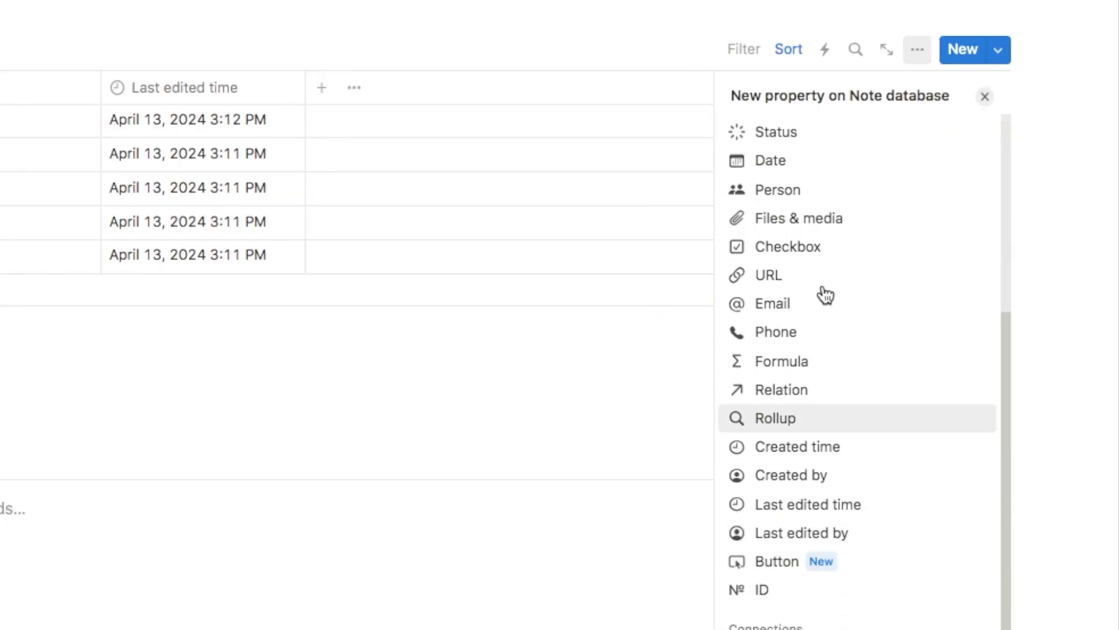
click(787, 248)
click(369, 79)
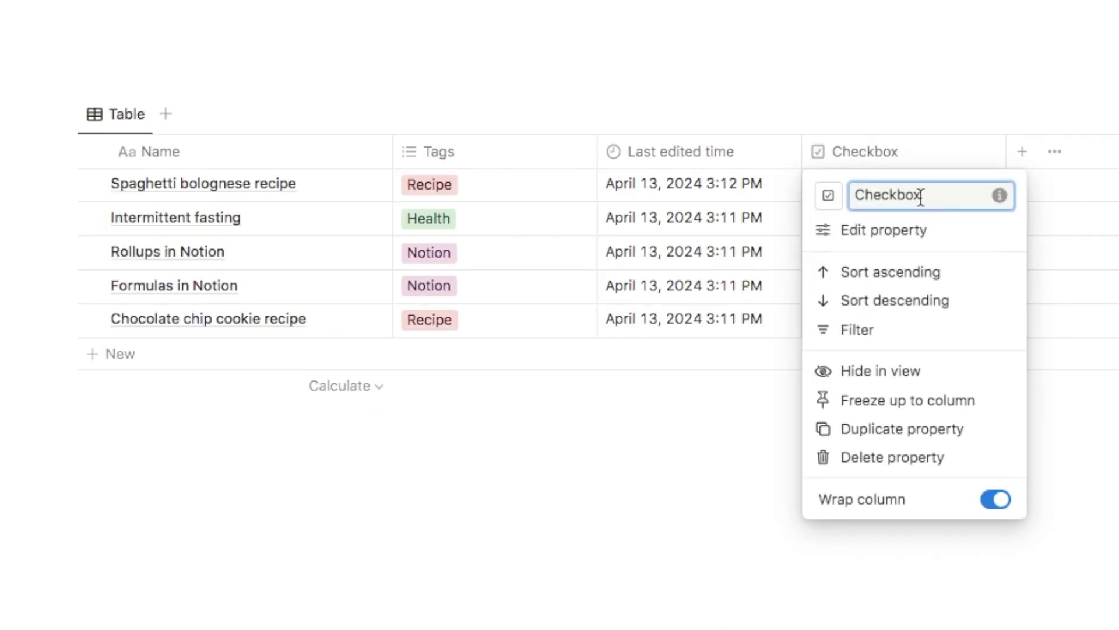
drag(921, 195, 849, 195)
text(Favorite)
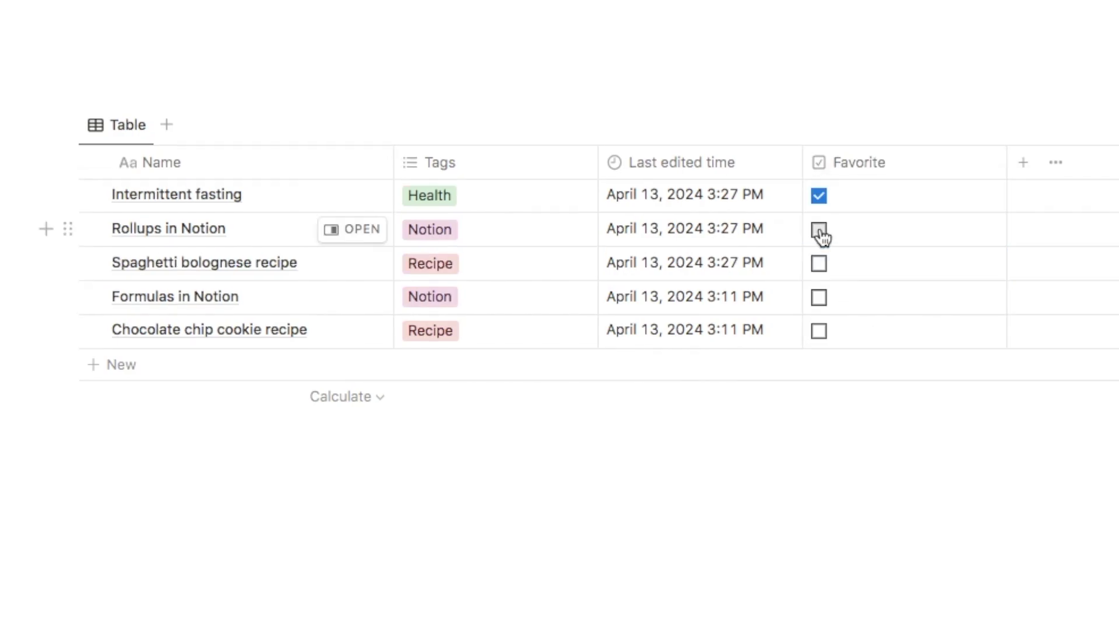
click(819, 230)
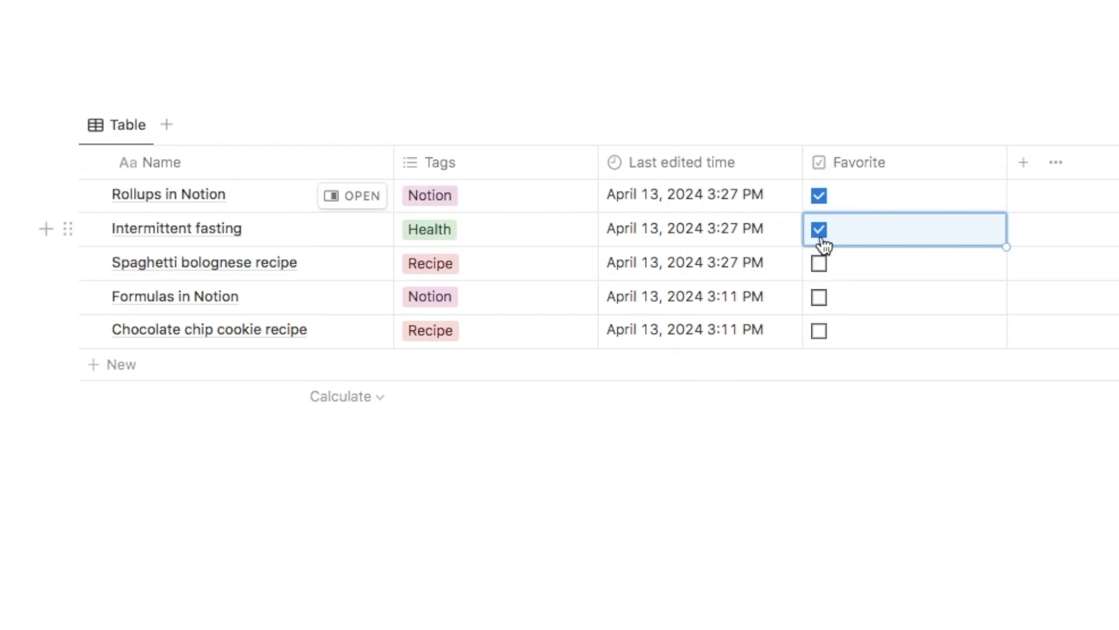
click(821, 264)
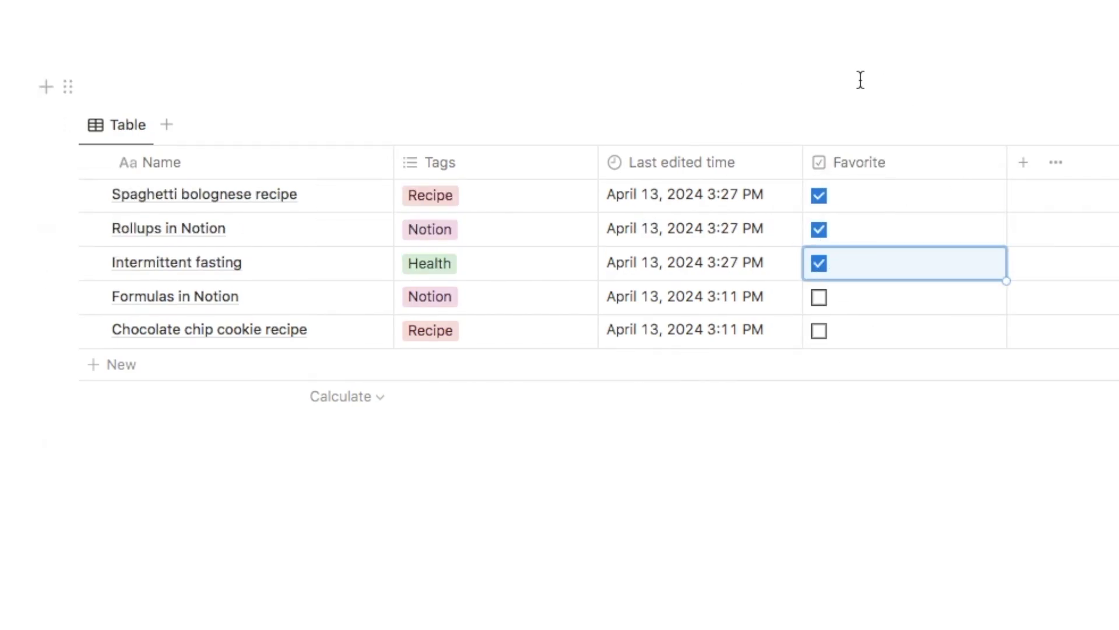
key(Escape)
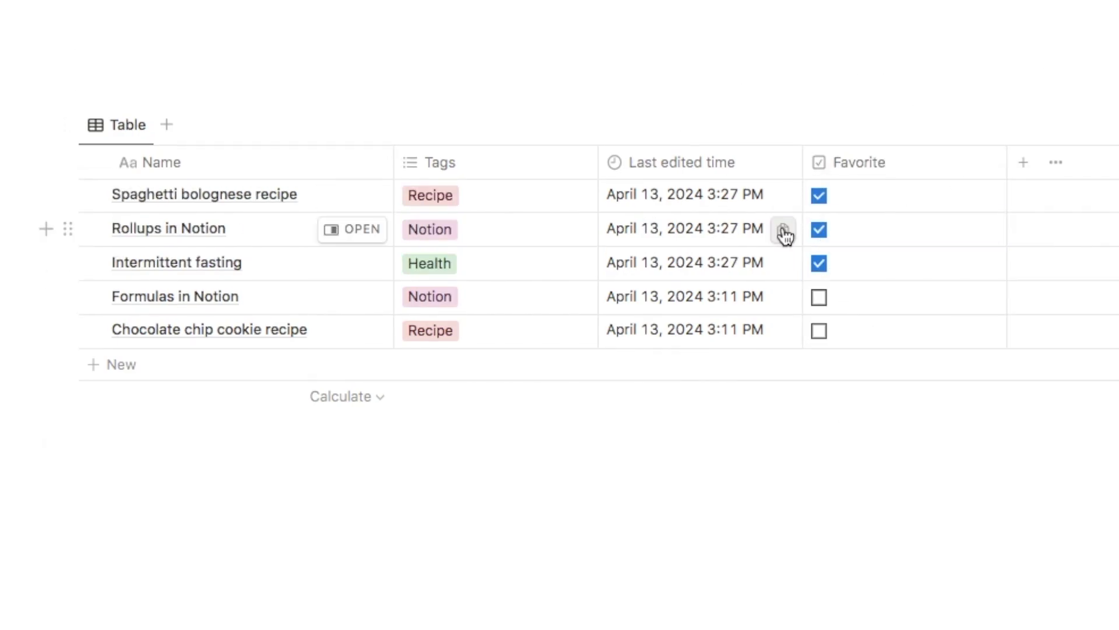
Duplicate the Table view and rename the copy Favorites.
click(128, 123)
click(161, 299)
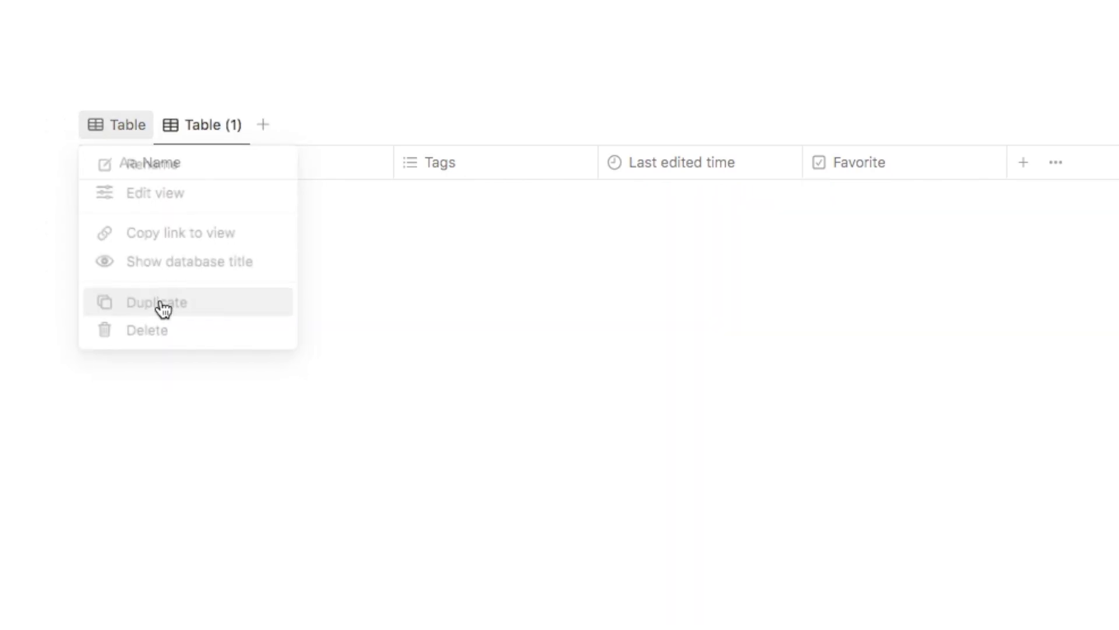
click(201, 127)
click(223, 165)
text(Favorite)
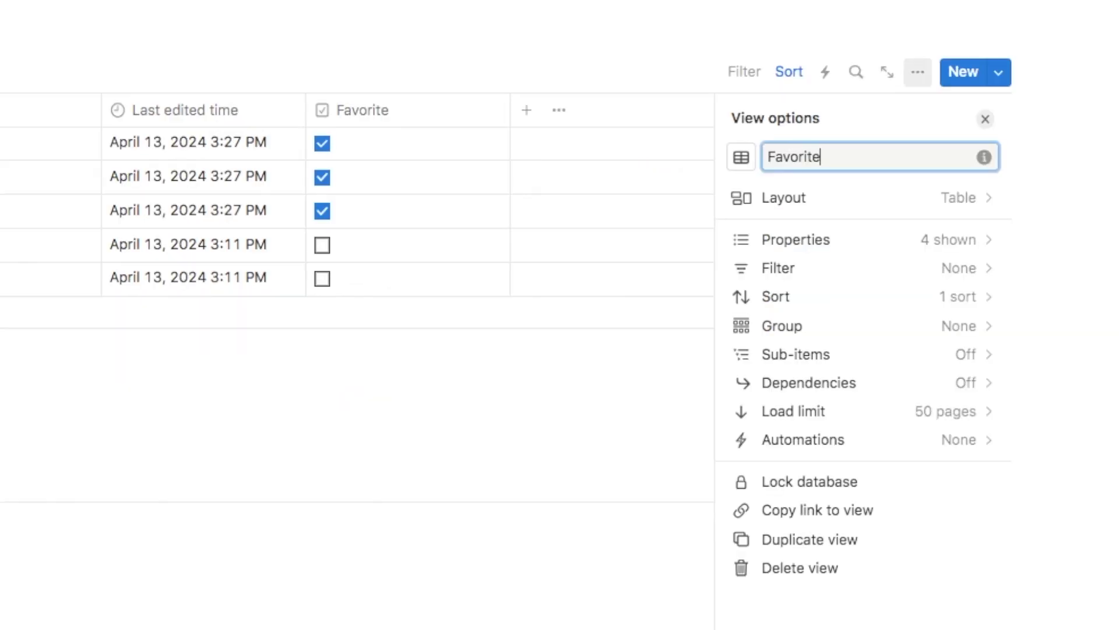
key(Return)
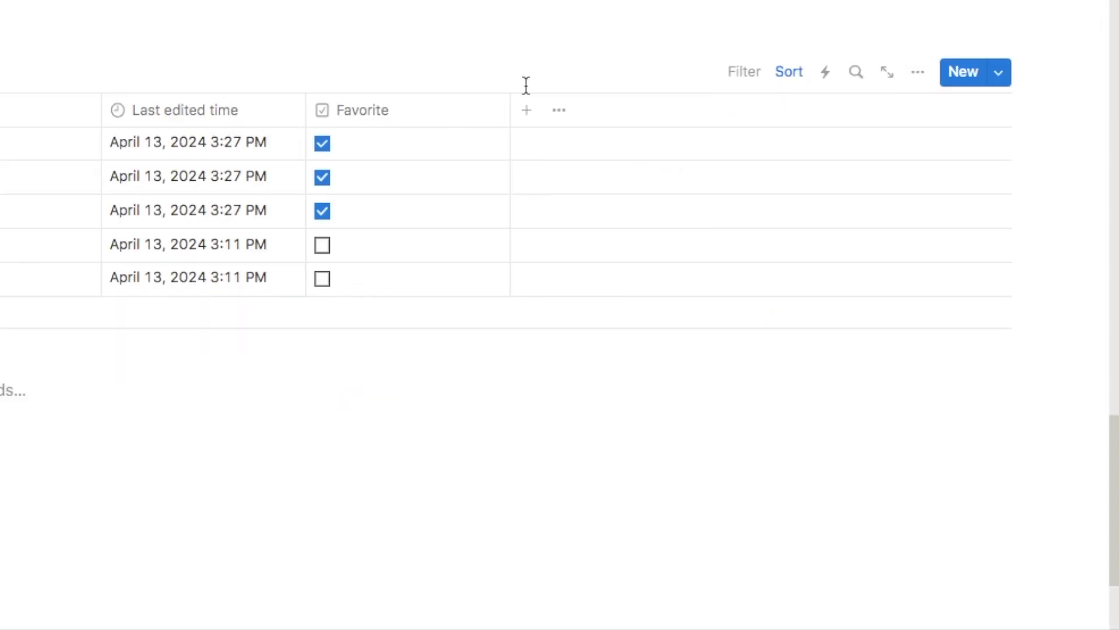
Filter the Favorites view to Favorite is checked, then return to the Table view.
click(742, 72)
click(672, 186)
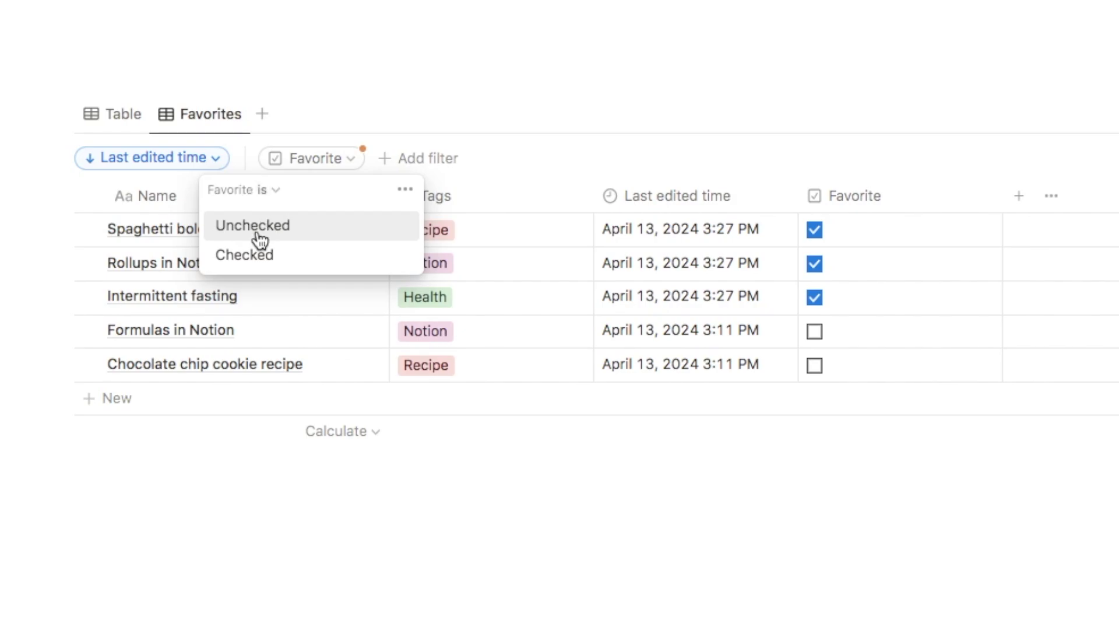
click(257, 260)
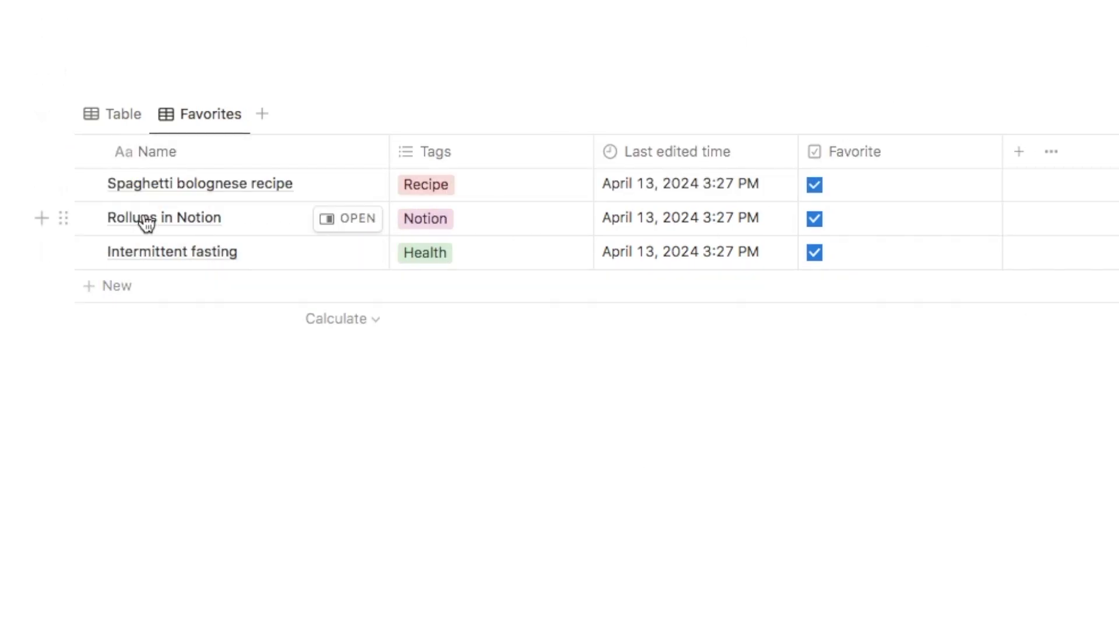
click(120, 115)
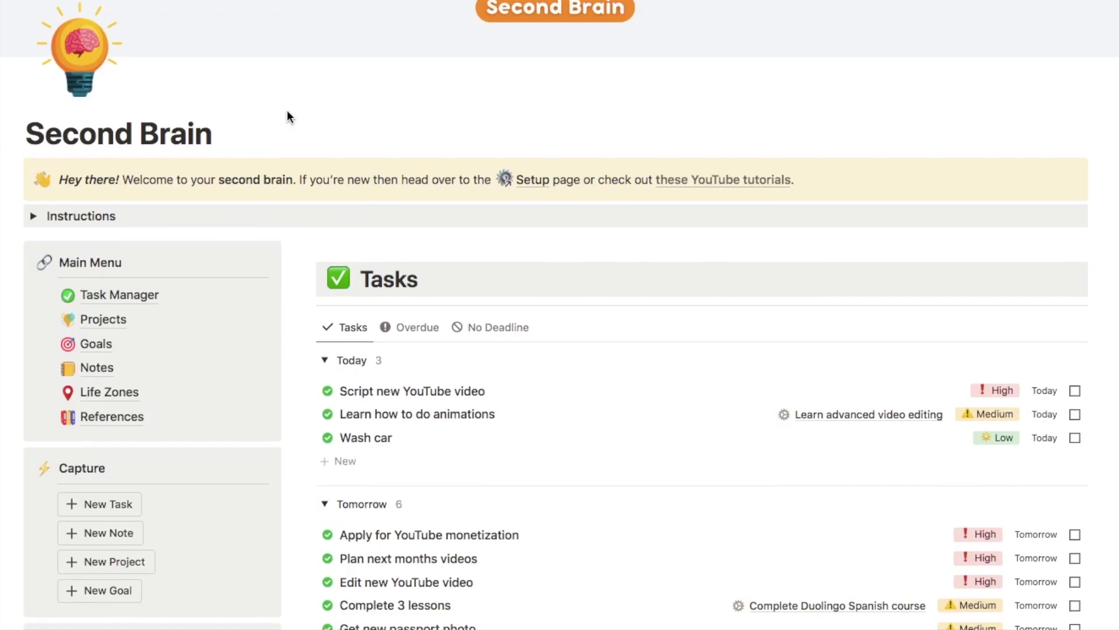
Scroll down to the Goals page's Extras menu and open Book Tracker.
scroll(143, 288, up, 5)
scroll(143, 288, down, 5)
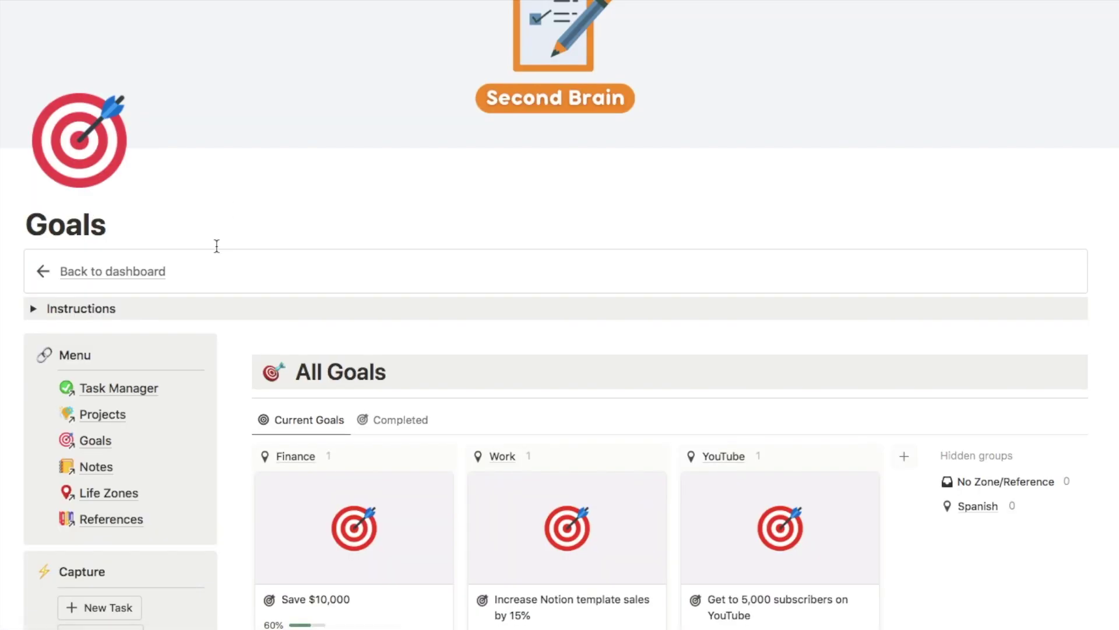
scroll(217, 246, down, 5)
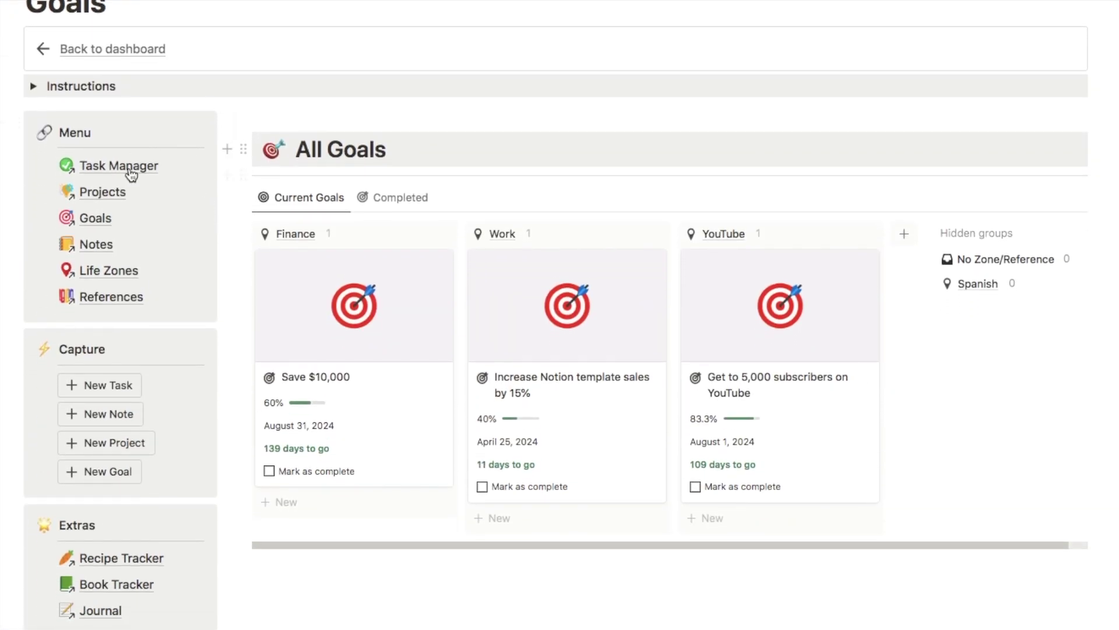
scroll(151, 217, down, 2)
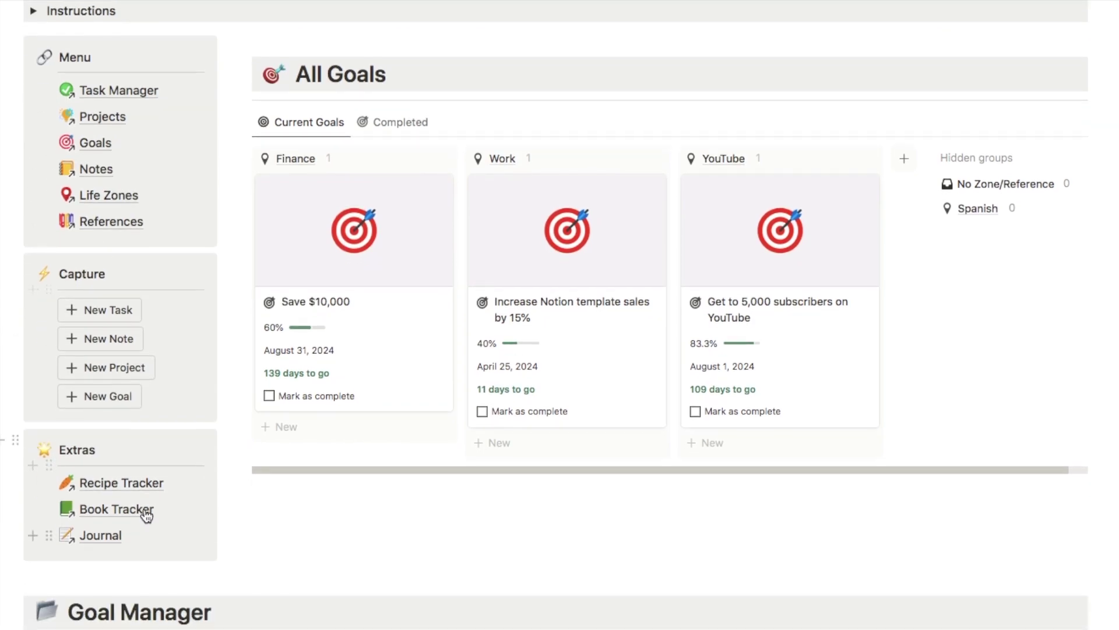
click(114, 513)
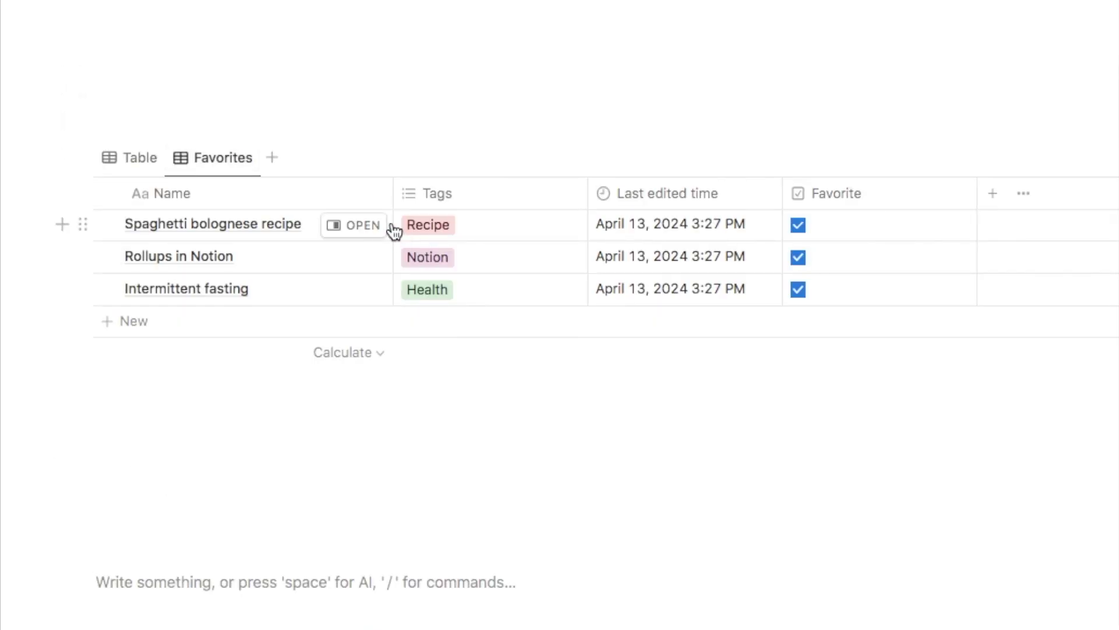
Insert a Menu callout followed by lines Book Tracker, Recipe Tracker and Habit Tracker.
click(127, 77)
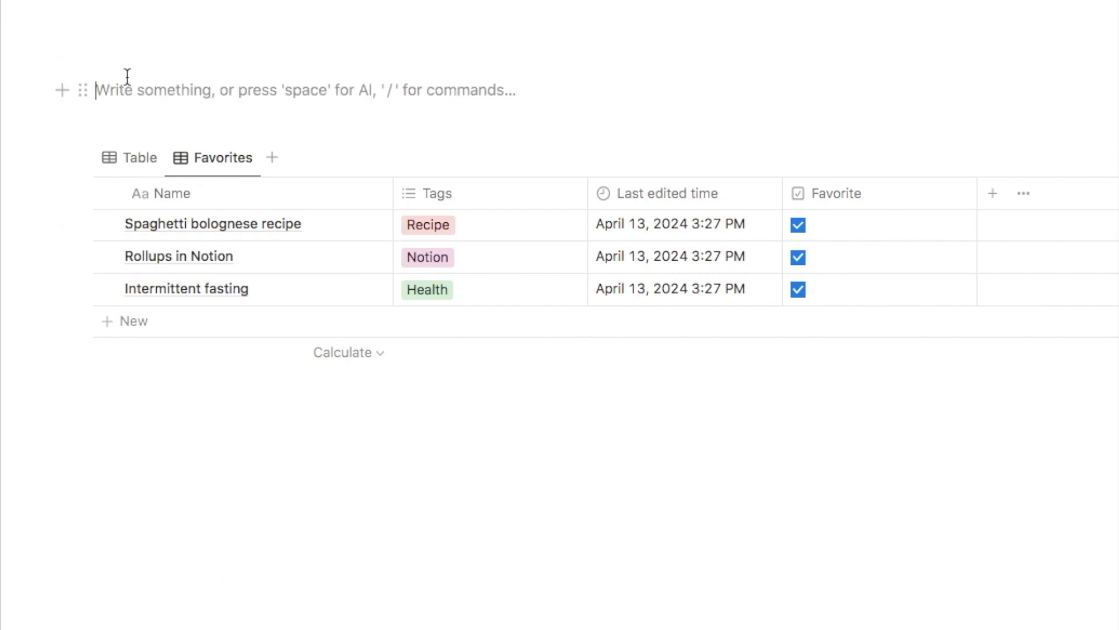
text(/call)
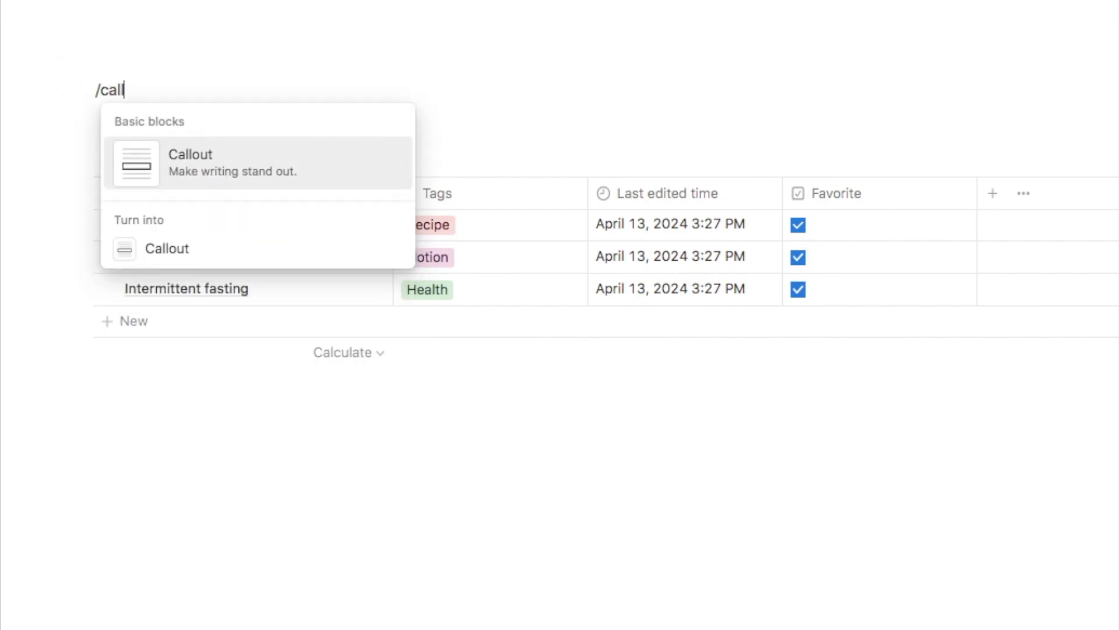
key(Return)
text(Menu)
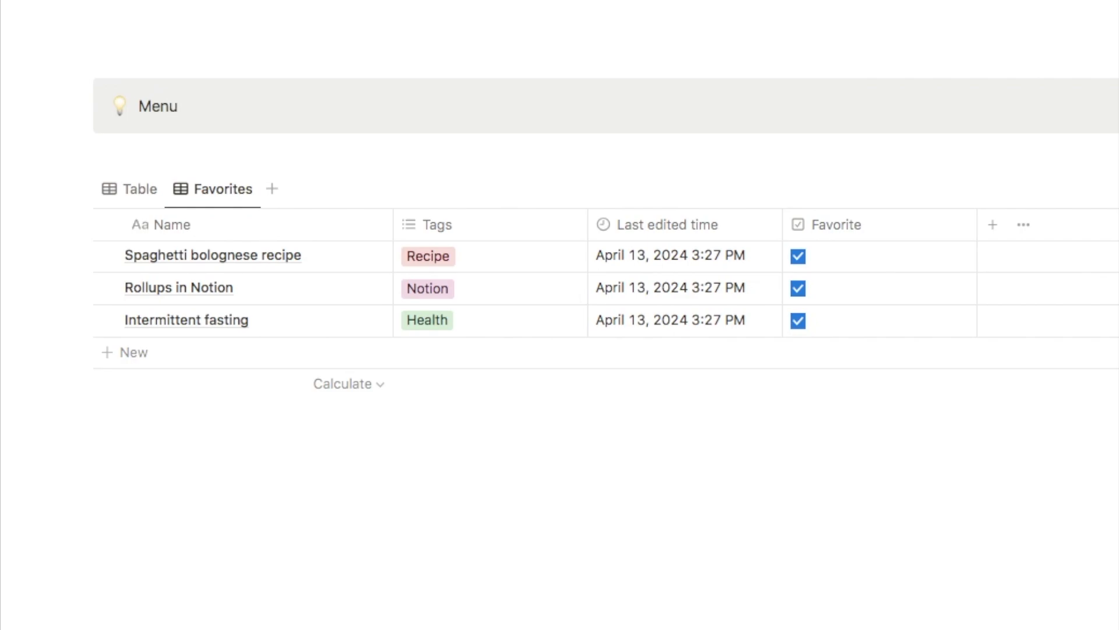
key(Return)
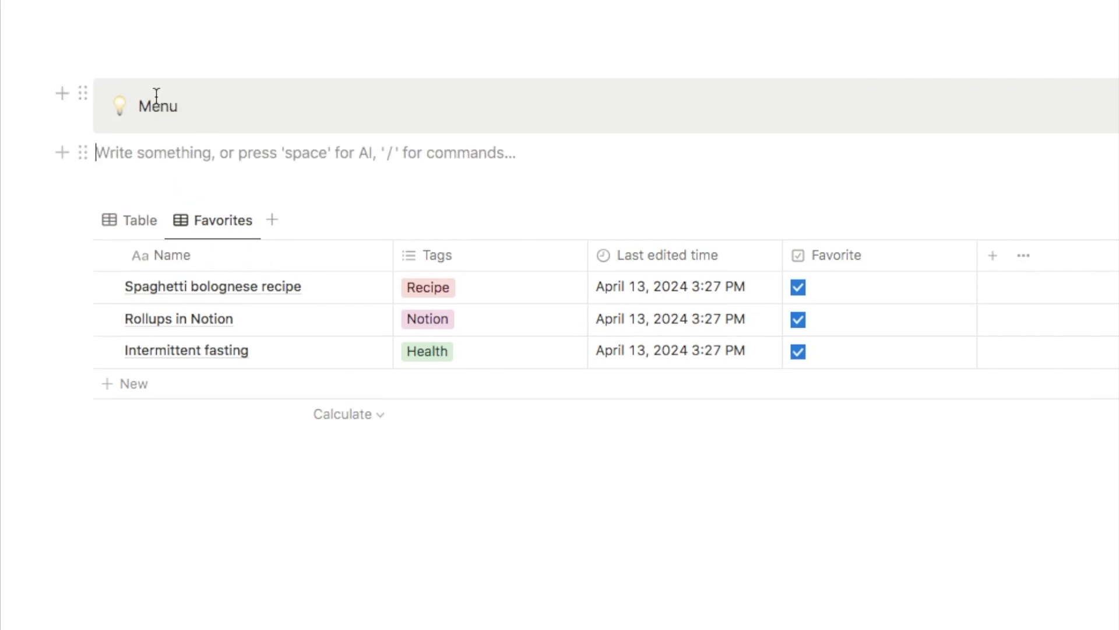
text(Bo)
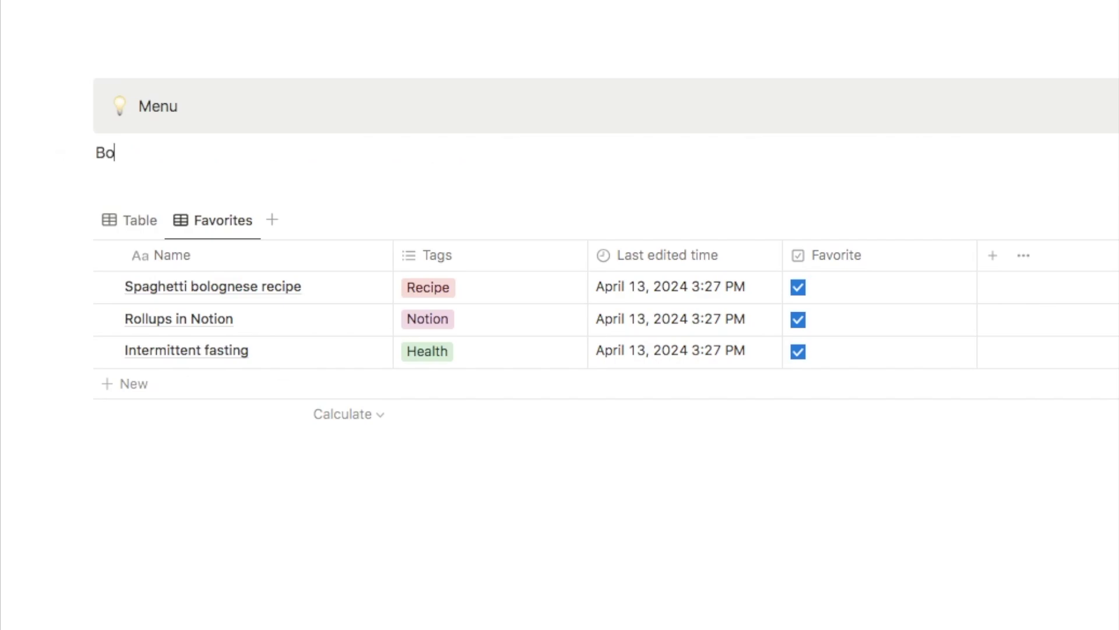
text(ok Tracker)
key(Return)
text(Recipe T)
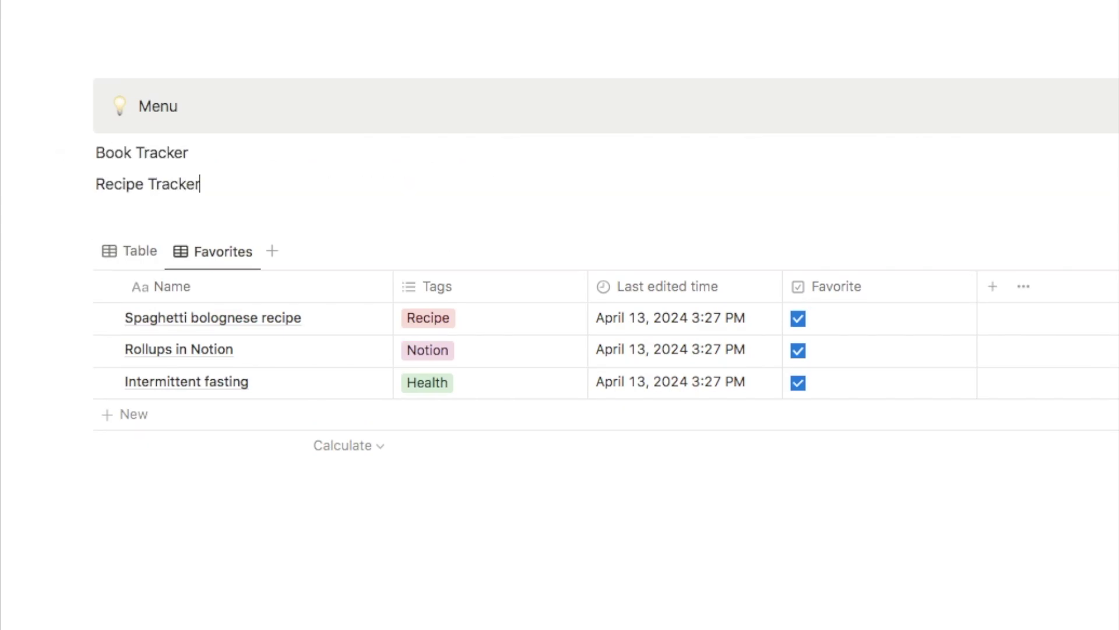
text(racker)
key(Return)
text(Habit Tracker)
Move the three tracker lines into the callout, bold Menu, and add a divider.
drag(45, 153, 142, 216)
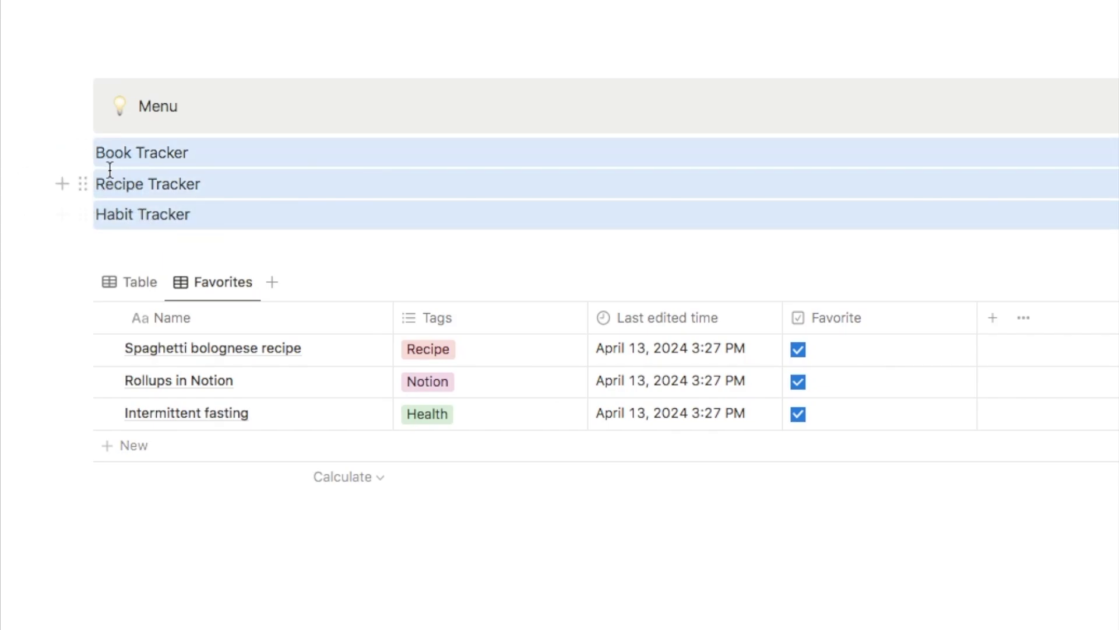
drag(84, 153, 138, 109)
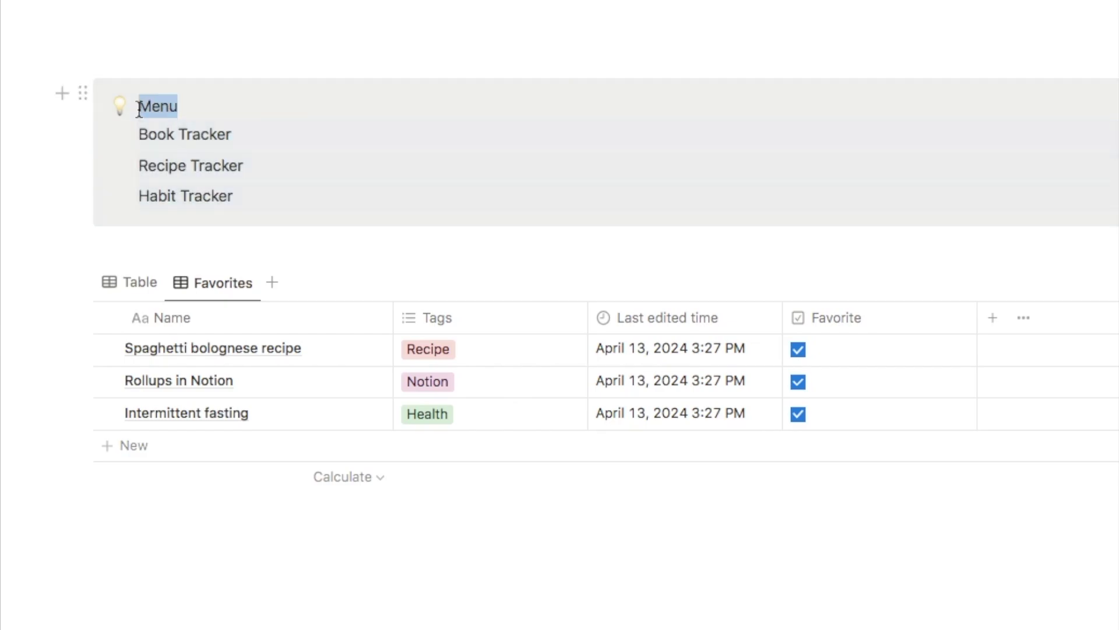
key(super+b)
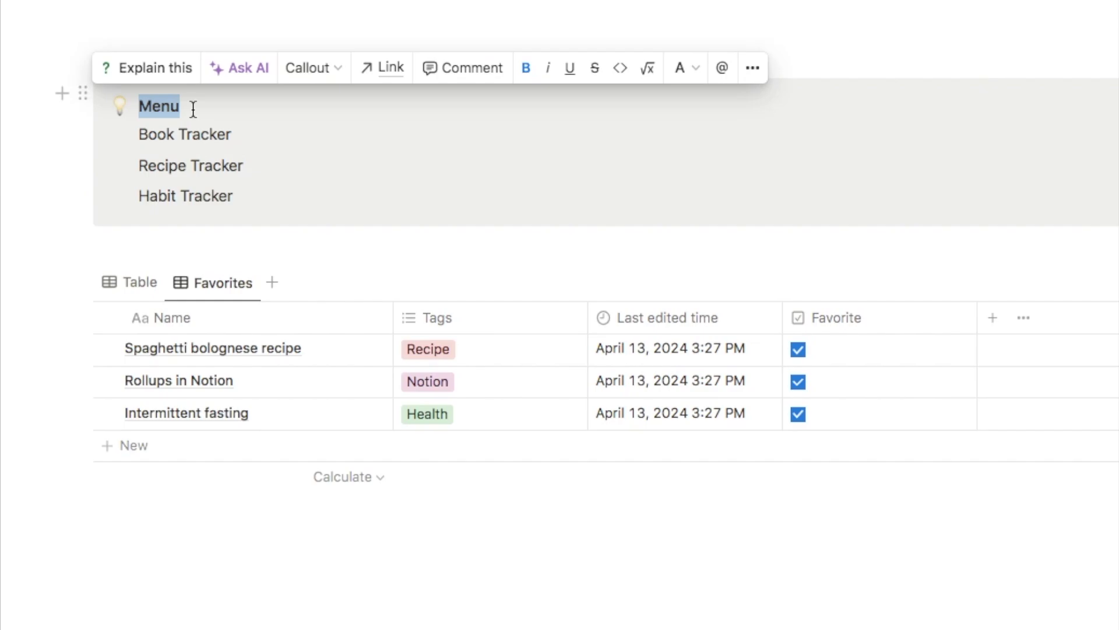
click(193, 109)
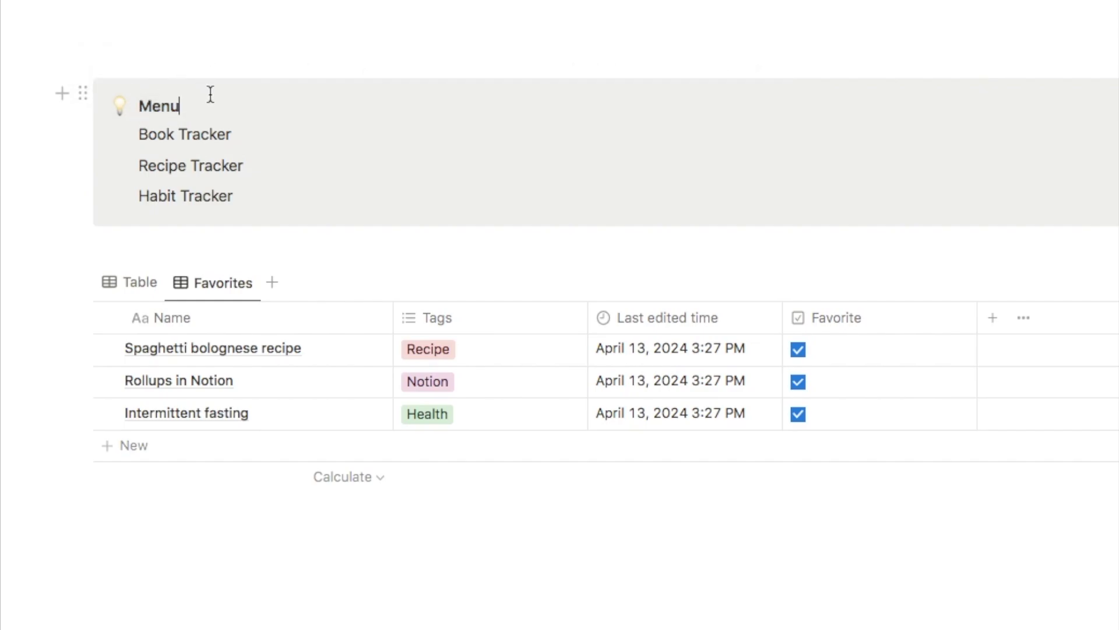
key(Return)
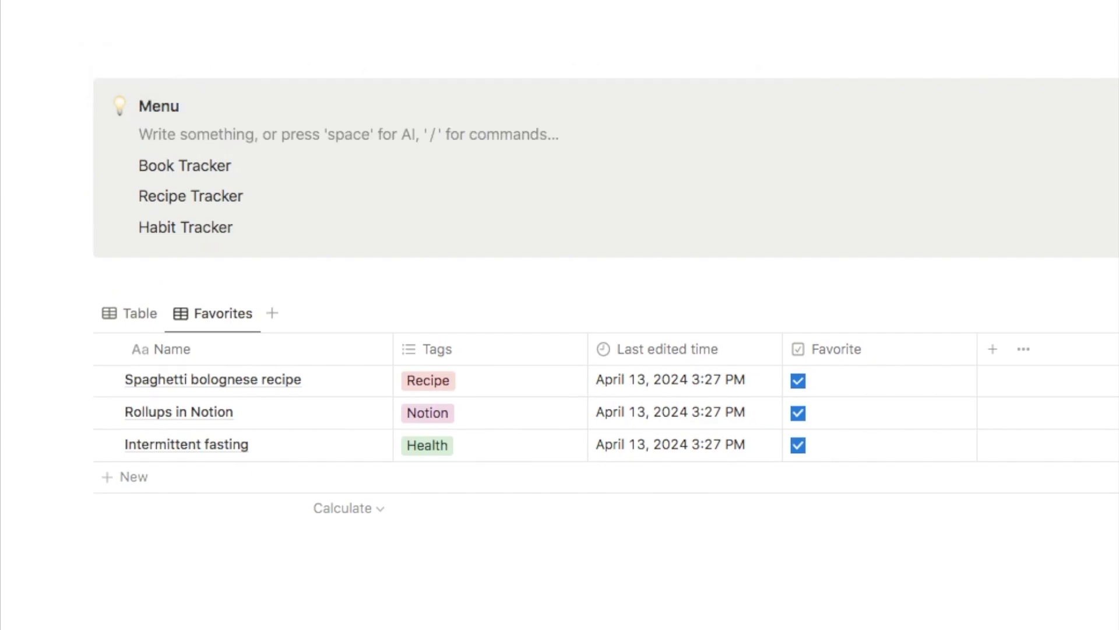
text(---)
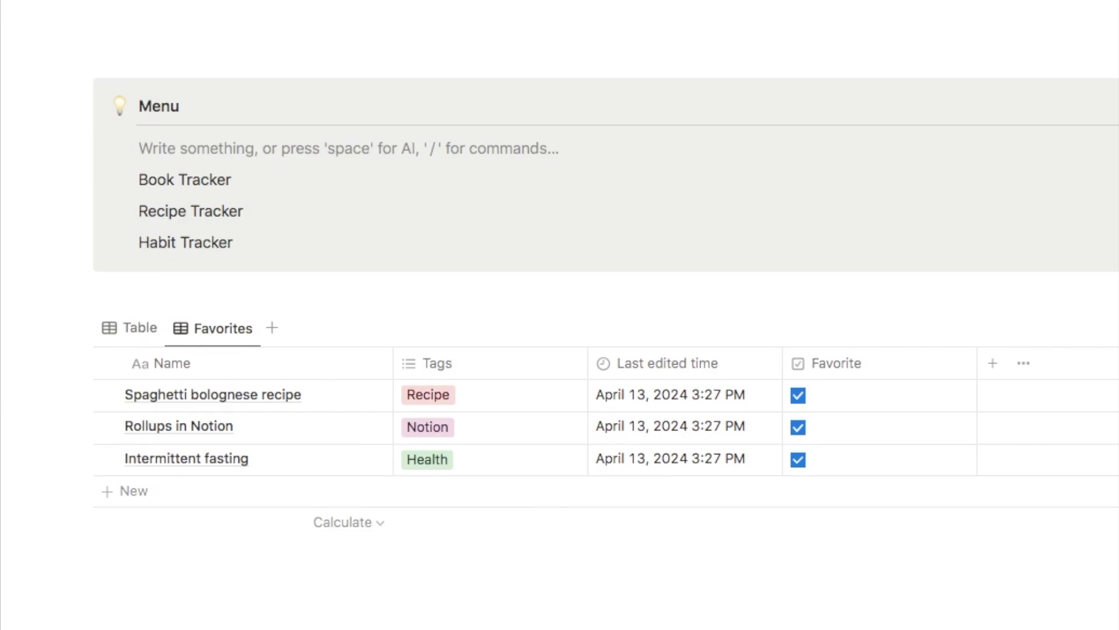
key(BackSpace)
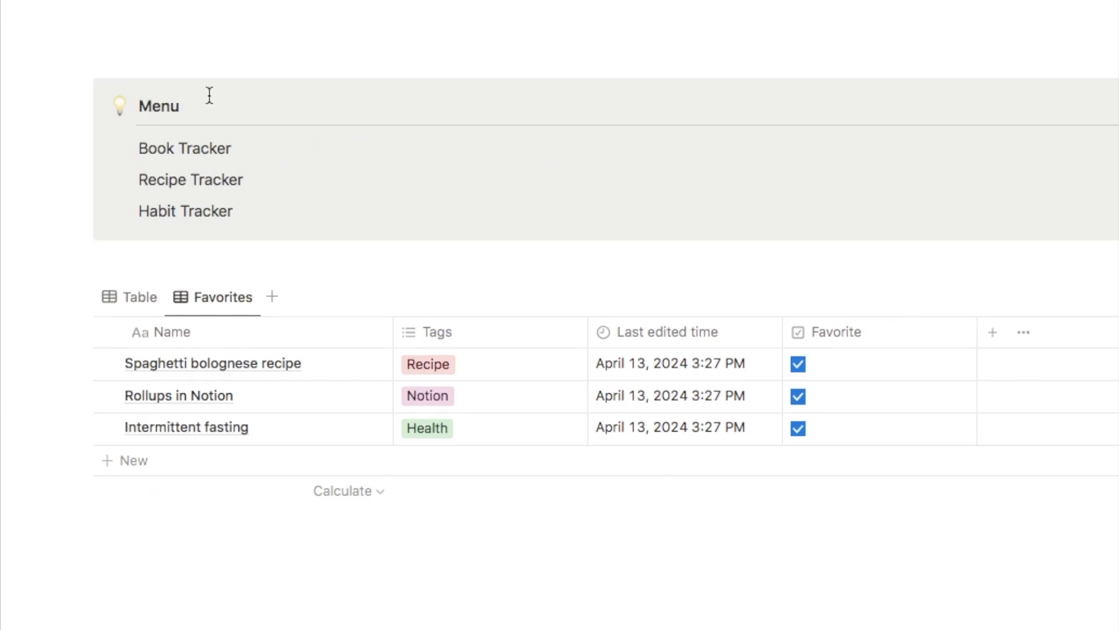
Link the Book Tracker and Recipe Tracker lines to their matching pages.
drag(257, 148, 140, 149)
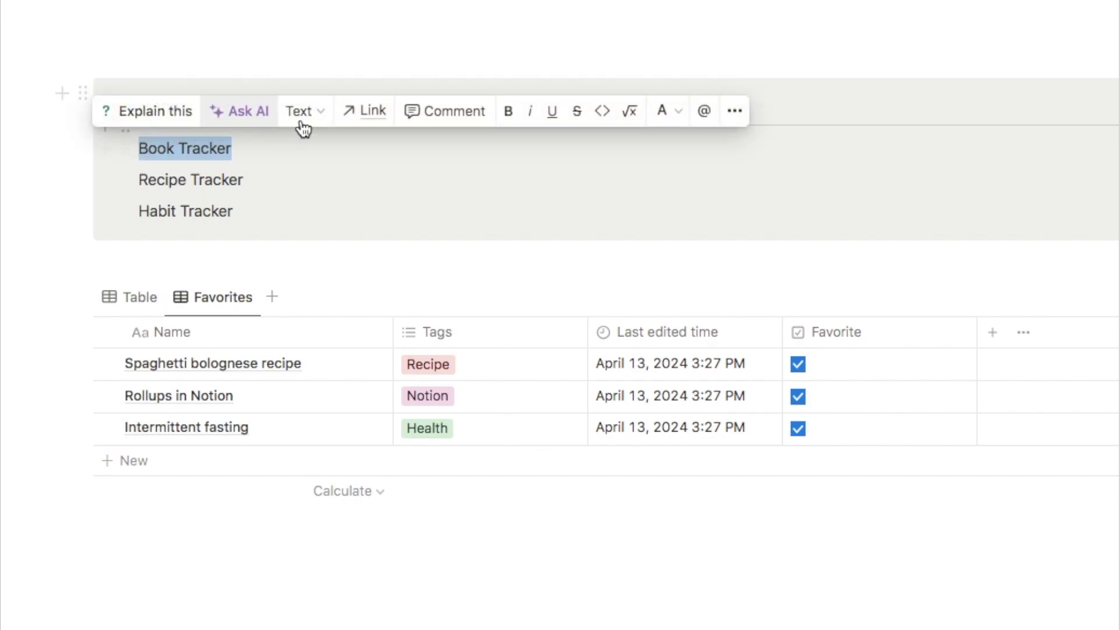
click(365, 115)
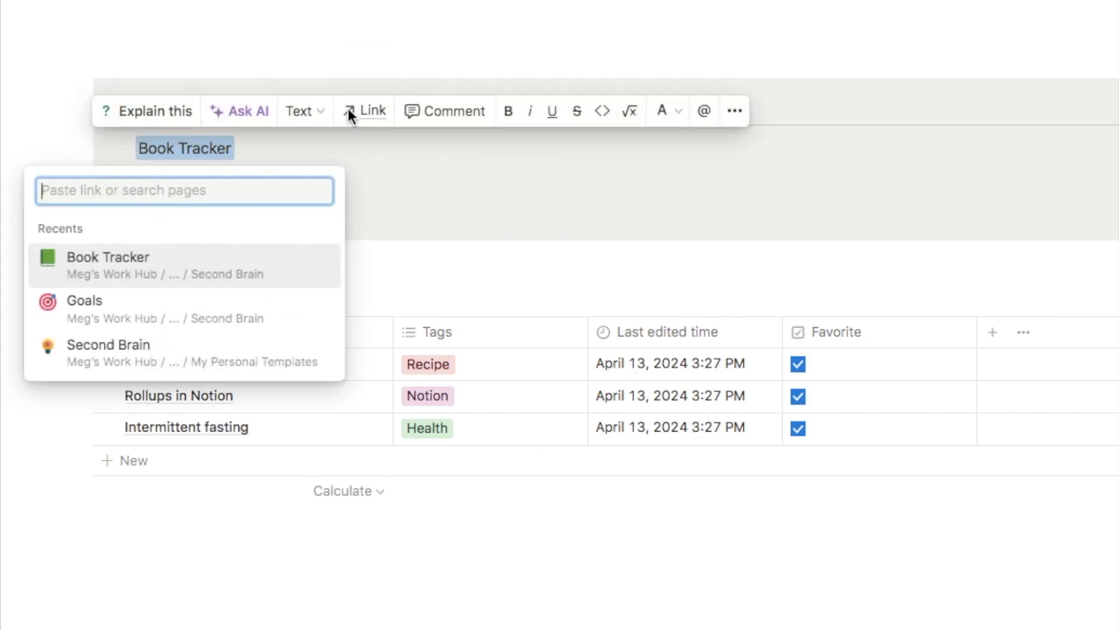
click(123, 268)
drag(253, 180, 156, 182)
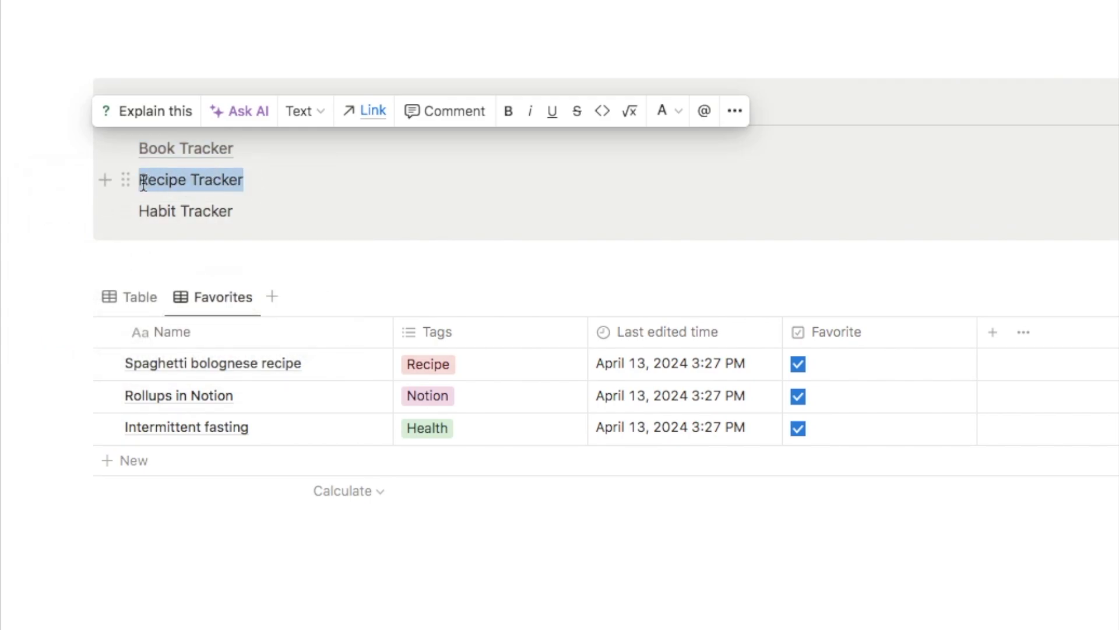
click(362, 143)
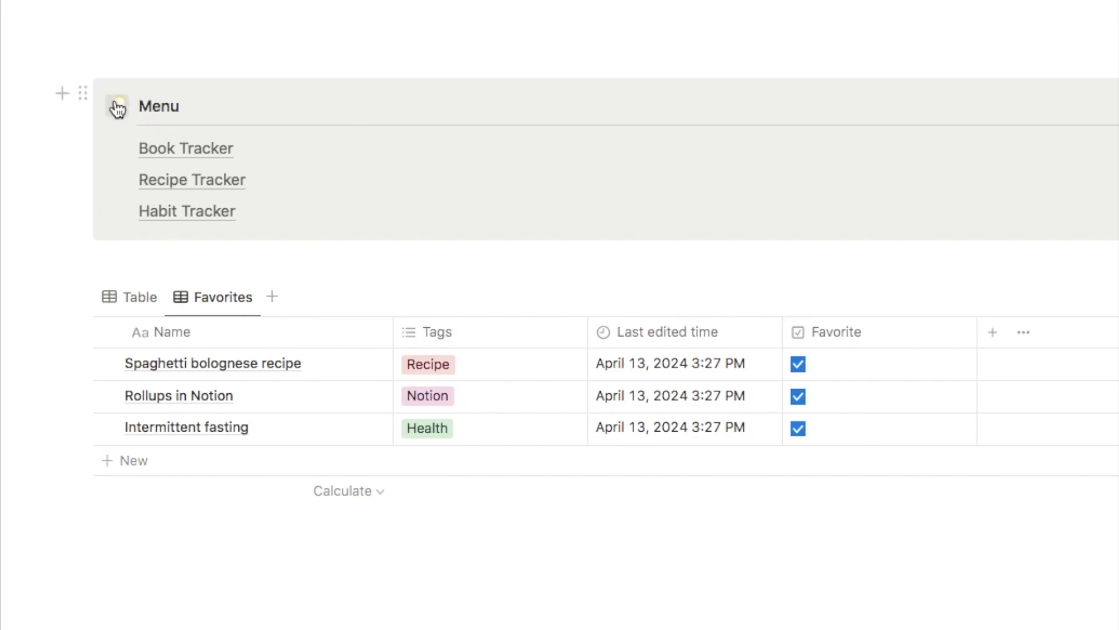
Turn the Menu callout into a synced block.
click(82, 93)
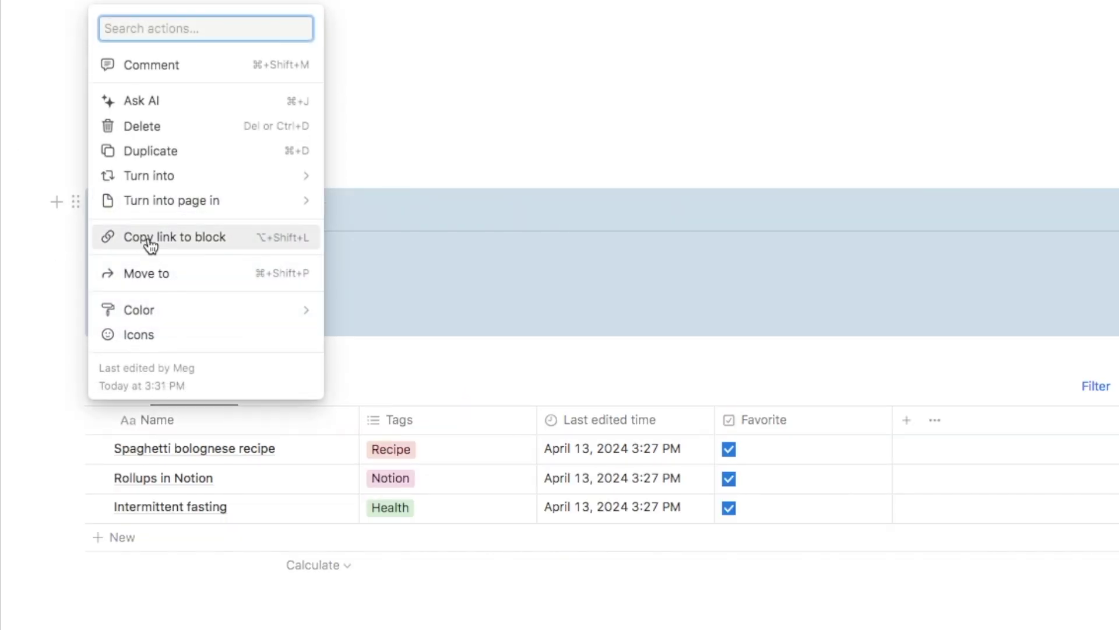
mouse_move(163, 178)
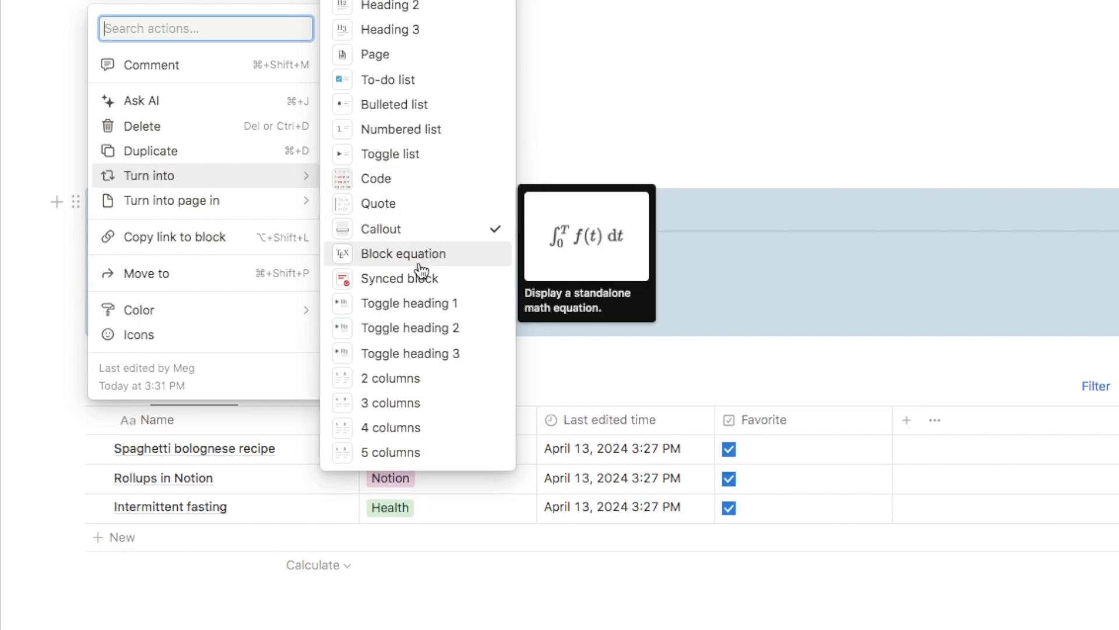
click(400, 279)
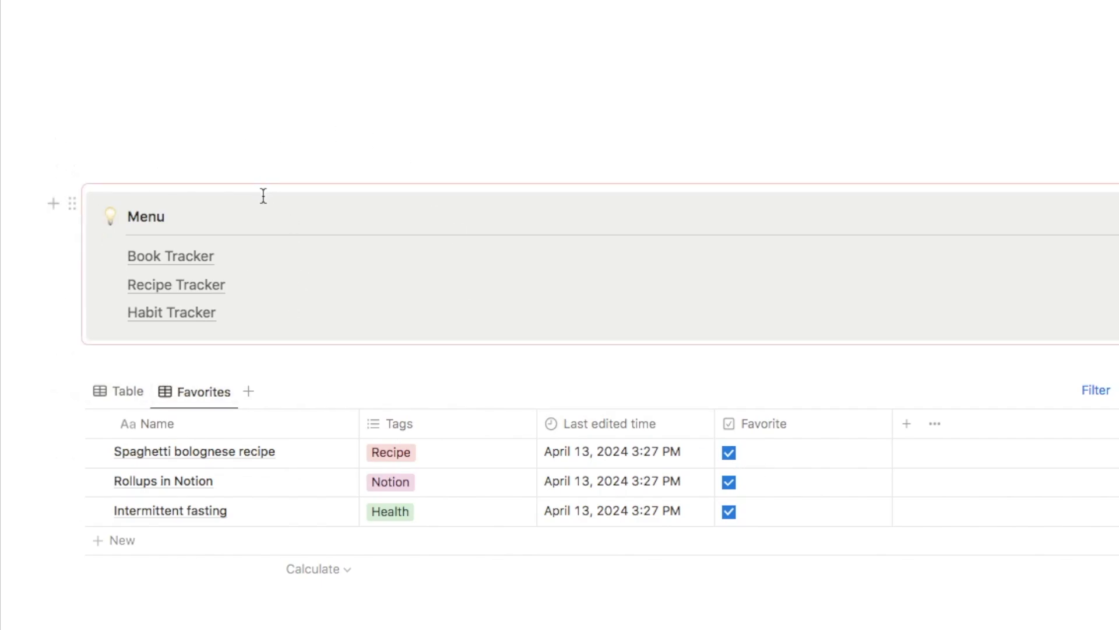
Arrange the Menu callout and Favorites table as two columns, with a narrow Menu column.
click(145, 607)
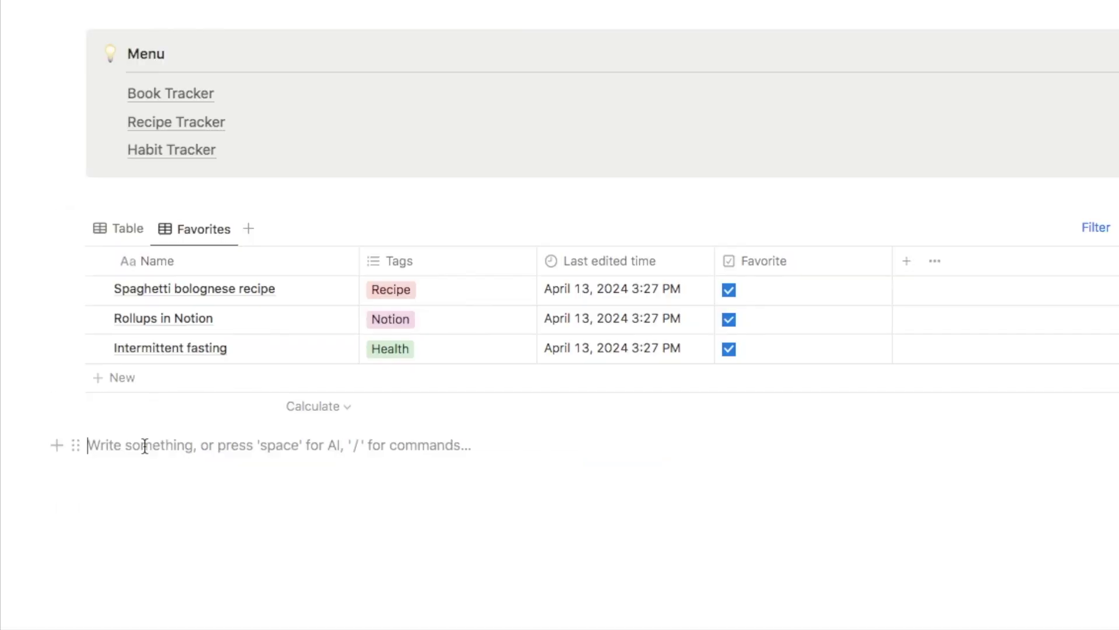
text(/2c)
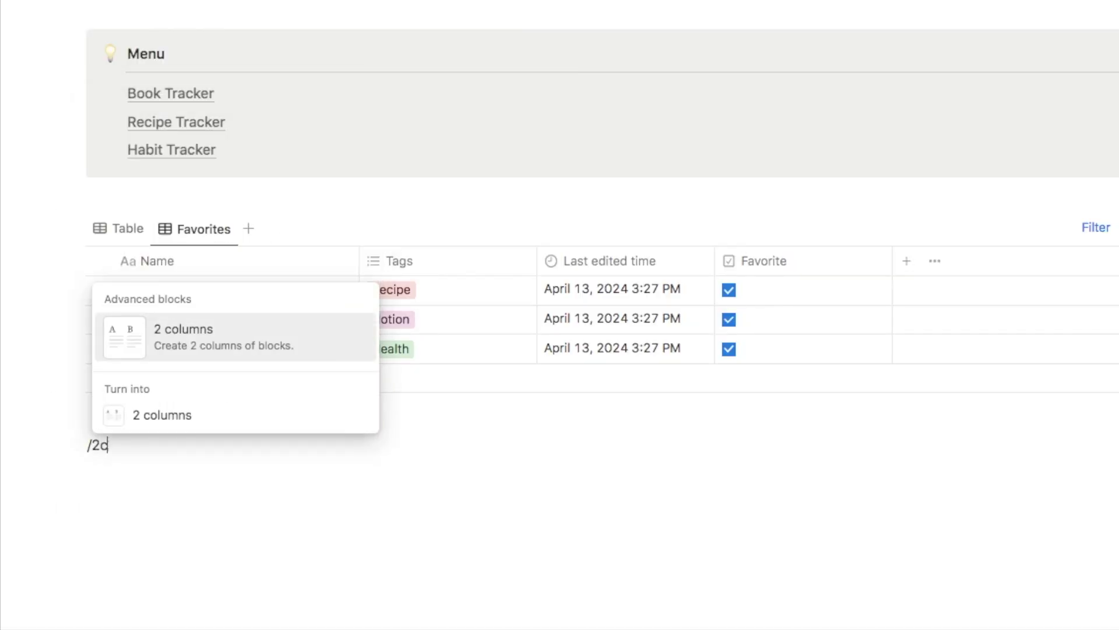
click(210, 347)
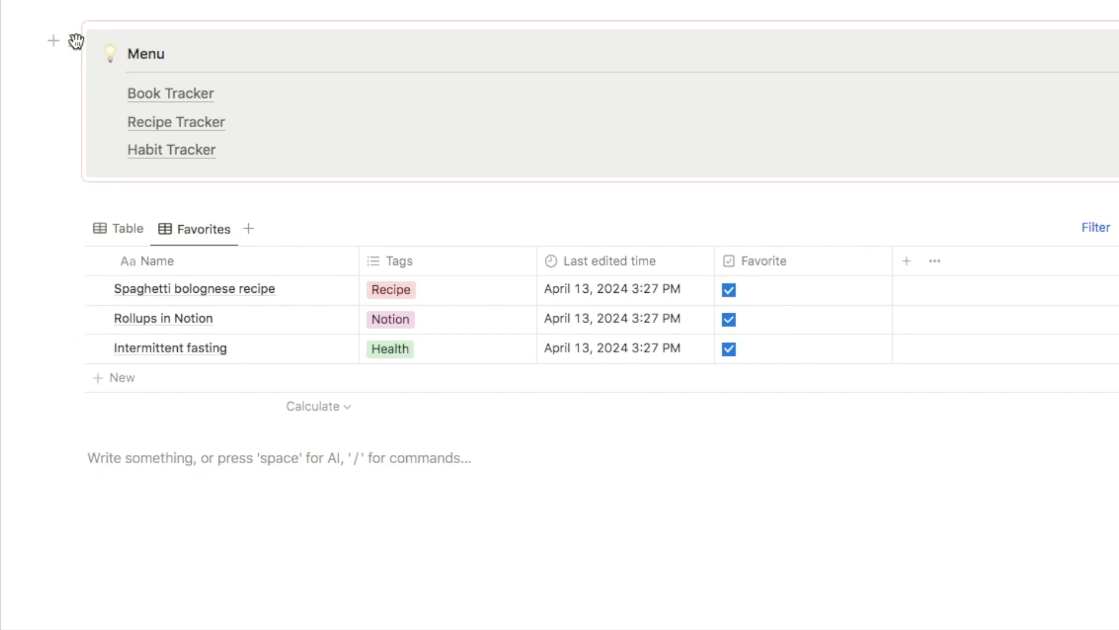
drag(72, 40, 98, 452)
drag(73, 70, 697, 89)
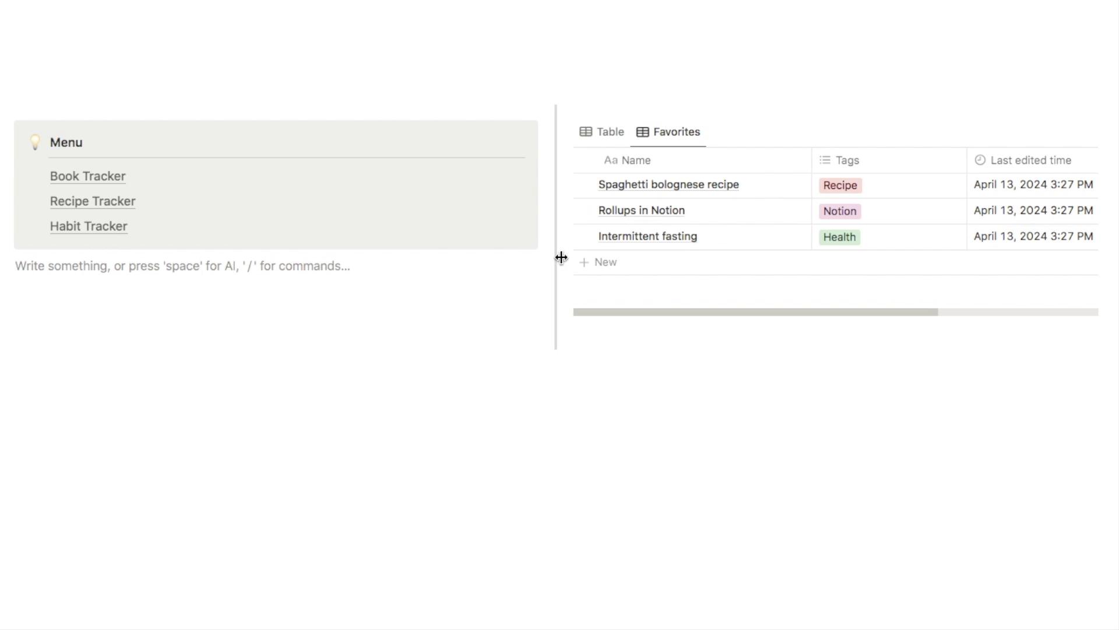
drag(560, 257, 240, 260)
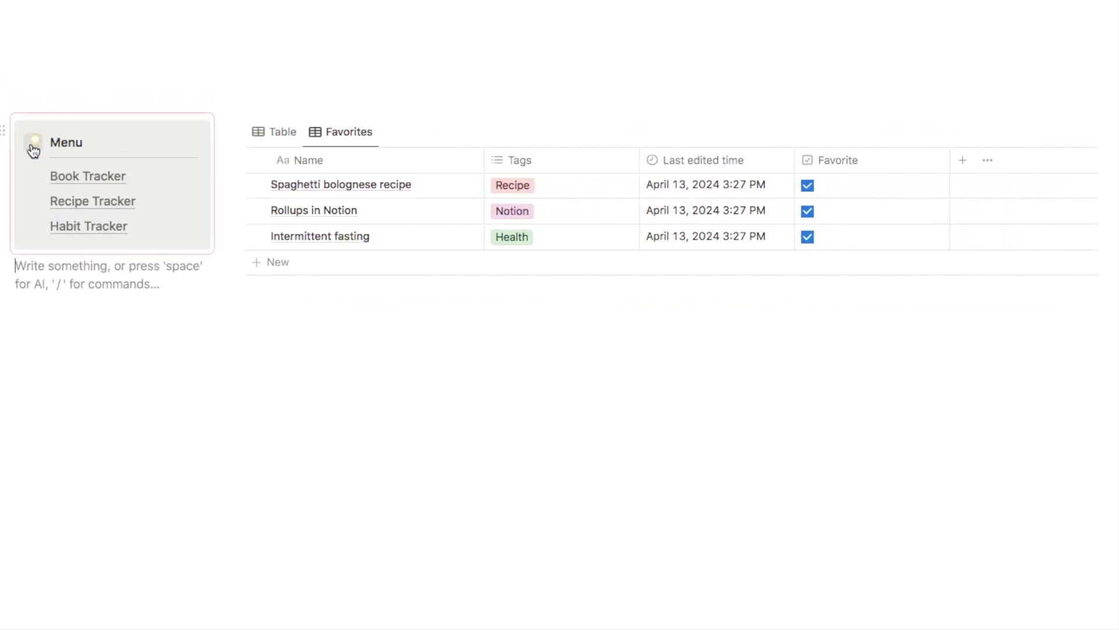
Move the Notes link into the Menu callout.
mouse_move(111, 183)
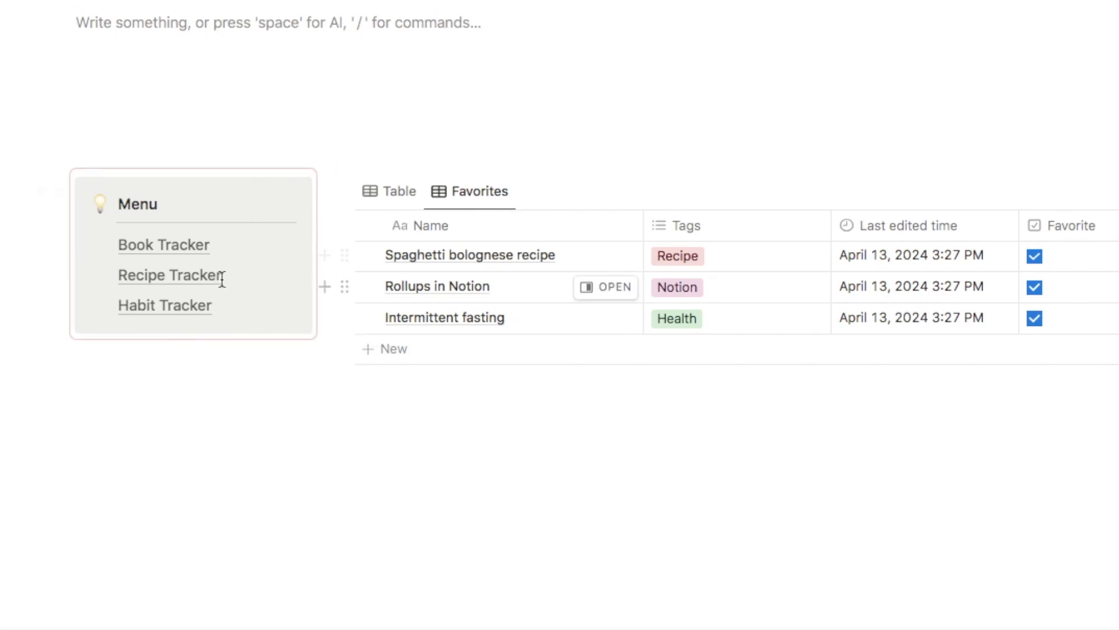
mouse_move(235, 304)
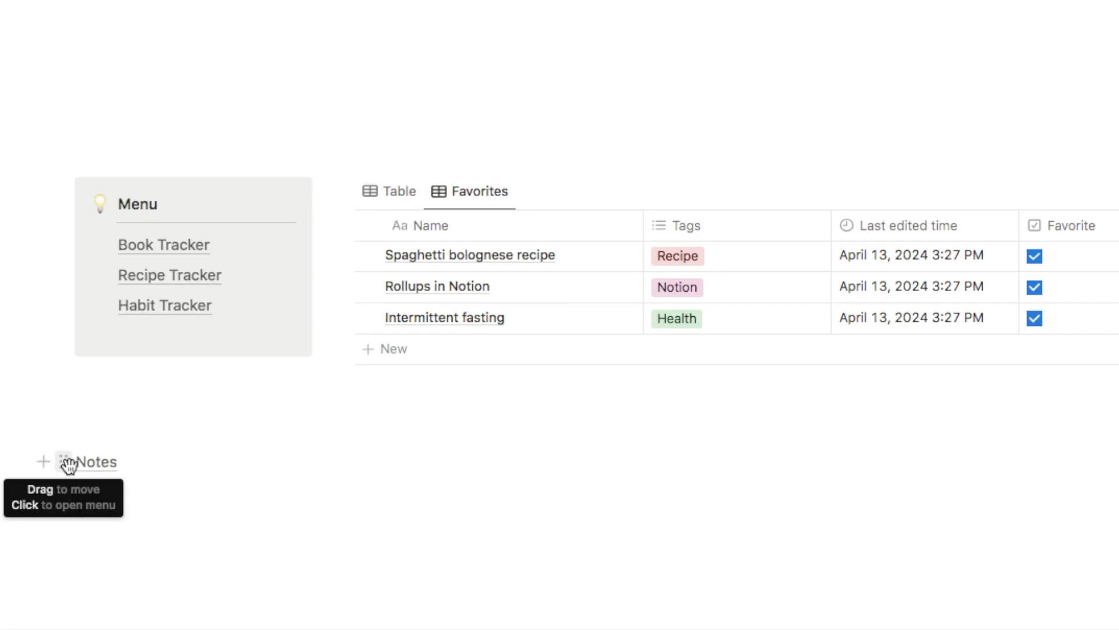
drag(68, 464, 130, 322)
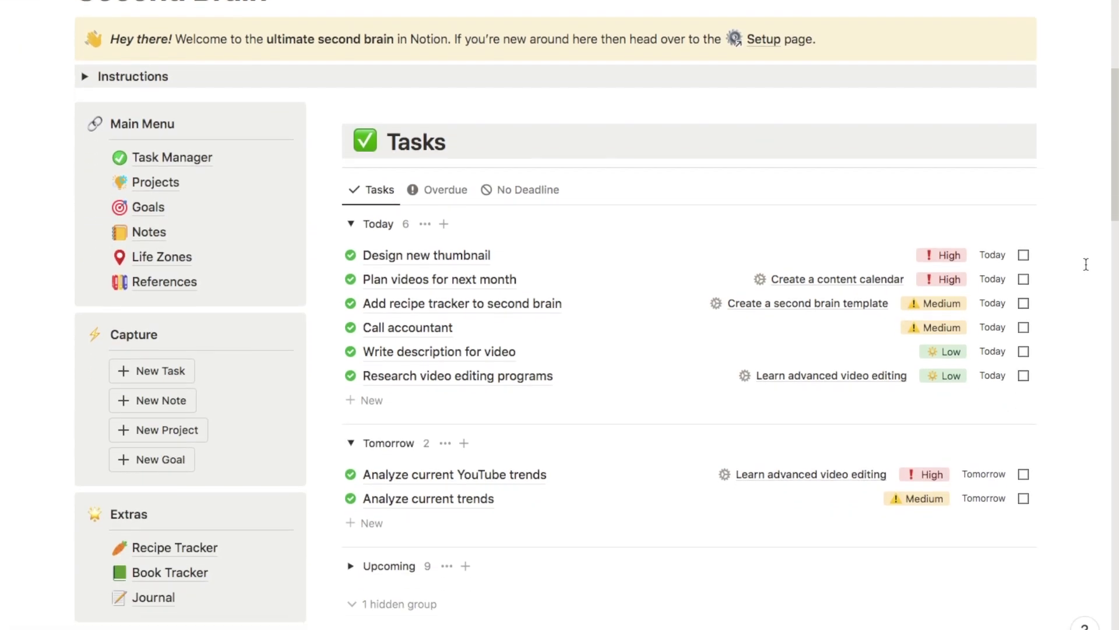
Scroll down the Second Brain dashboard to the Projects and Goals galleries.
scroll(1086, 264, down, 6)
scroll(1086, 264, down, 6)
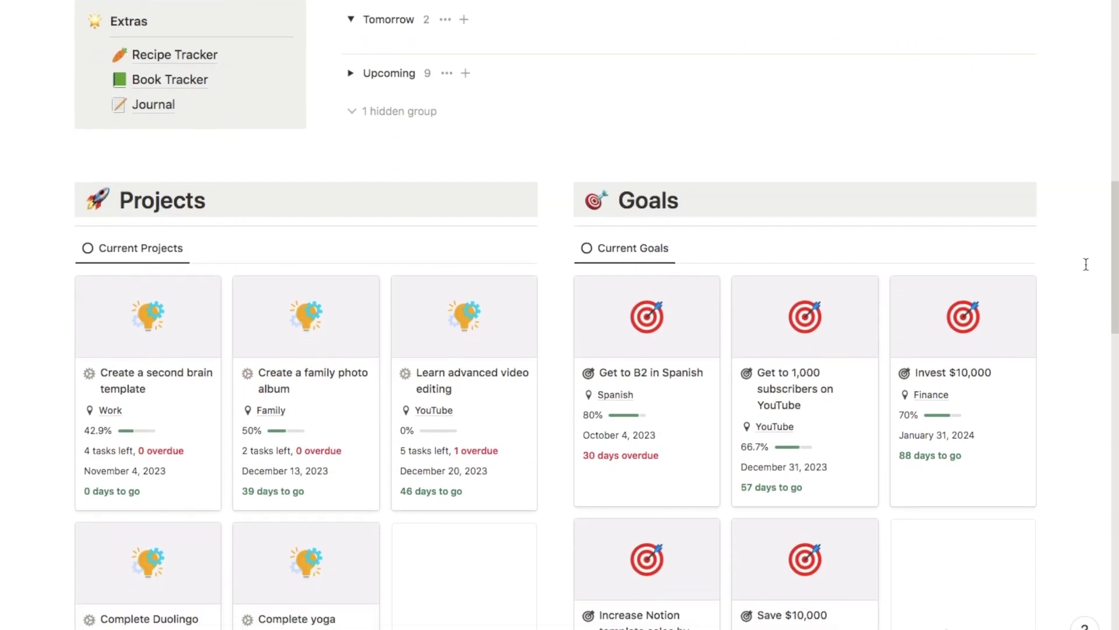
scroll(1086, 264, down, 7)
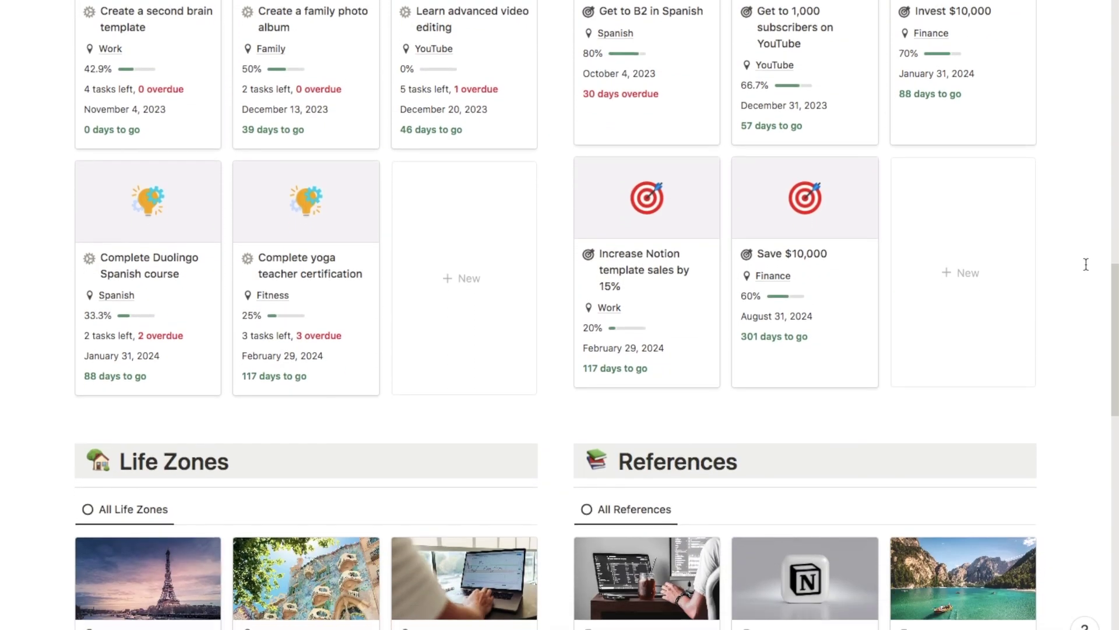